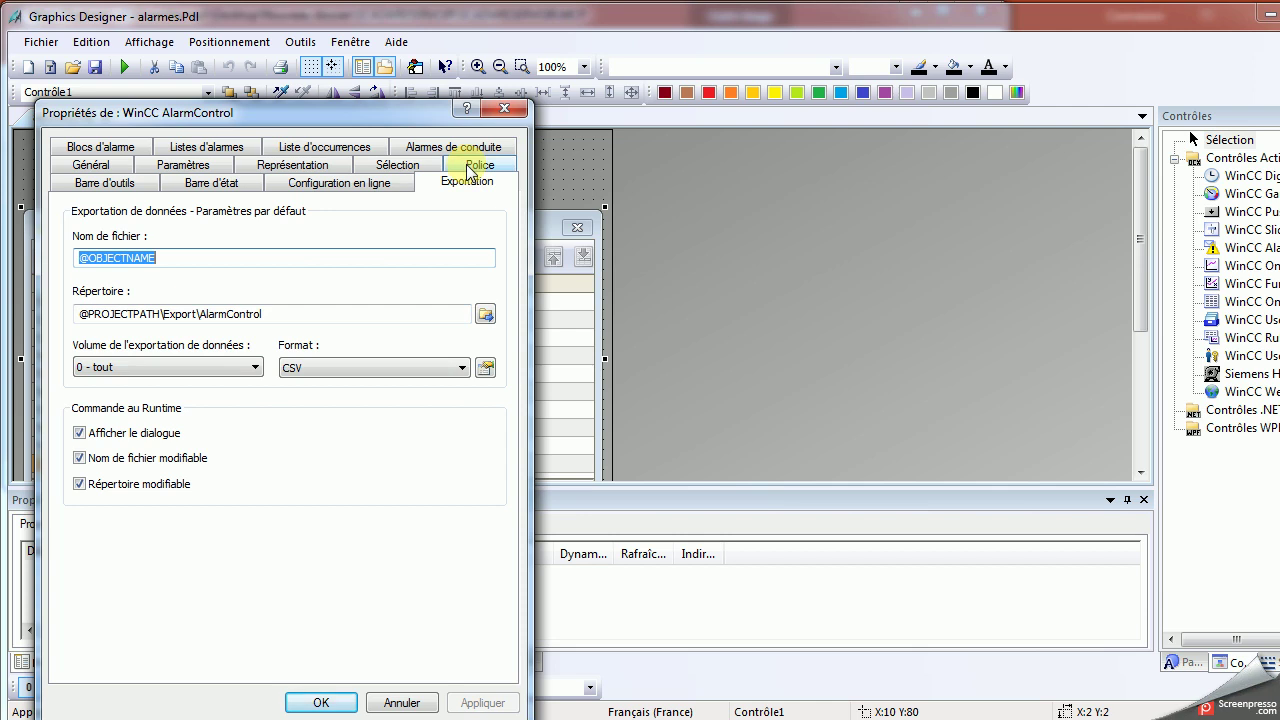
Add the Texte alarme and Lieu incident blocks to the selected alarm blocks of the AlarmControl's alarm list
left_click(238, 146)
left_click(117, 227)
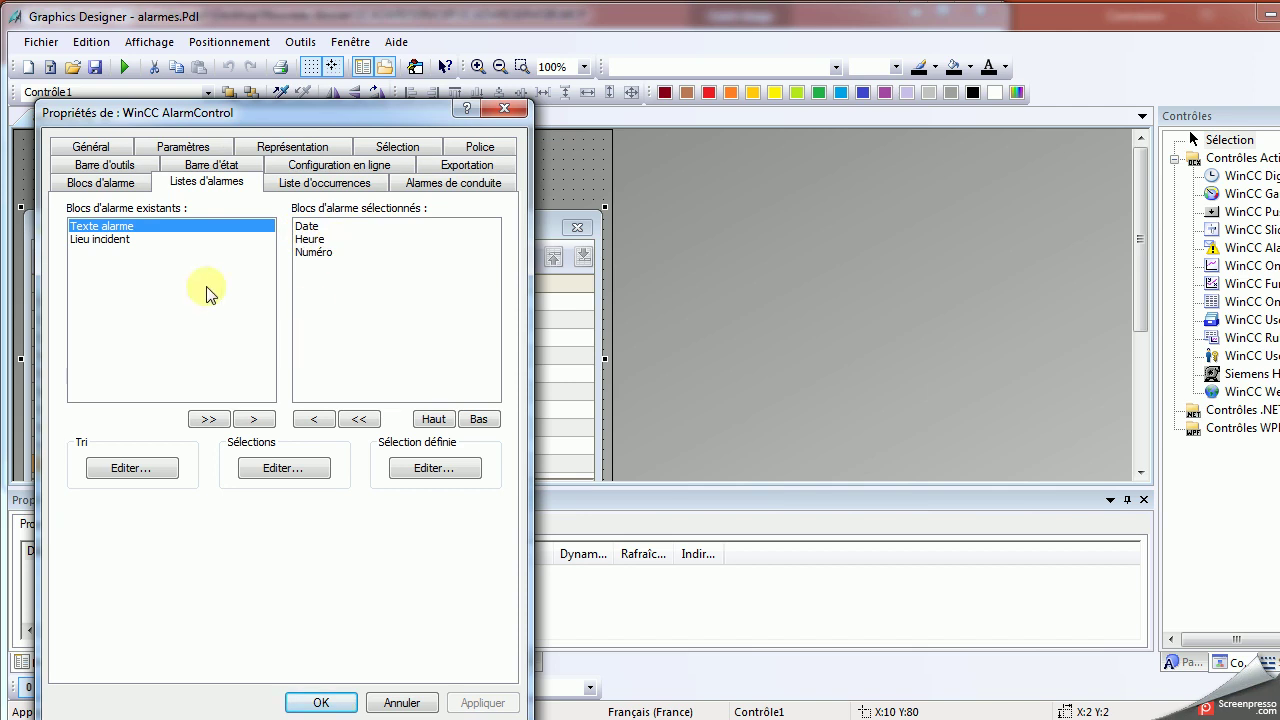
left_click(251, 418)
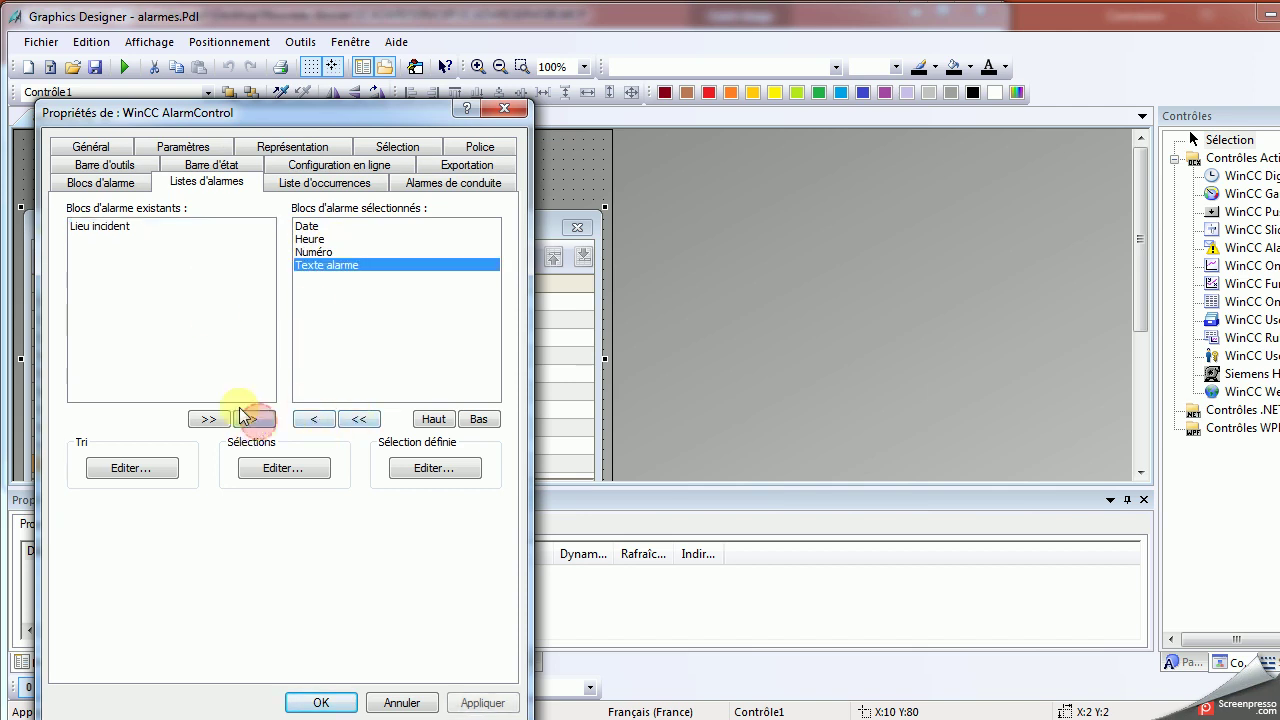
left_click(118, 227)
left_click(254, 419)
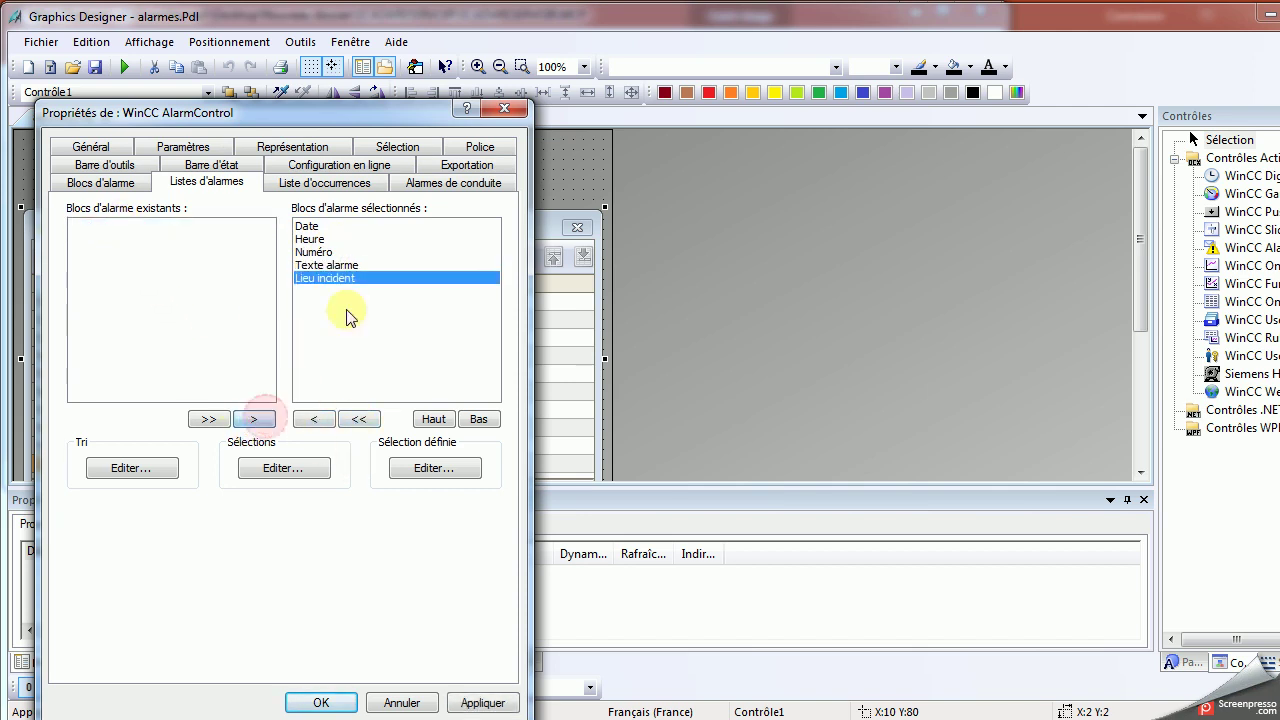
Move Texte alarme to the first position among the selected alarm blocks
left_click(322, 265)
left_click(433, 419)
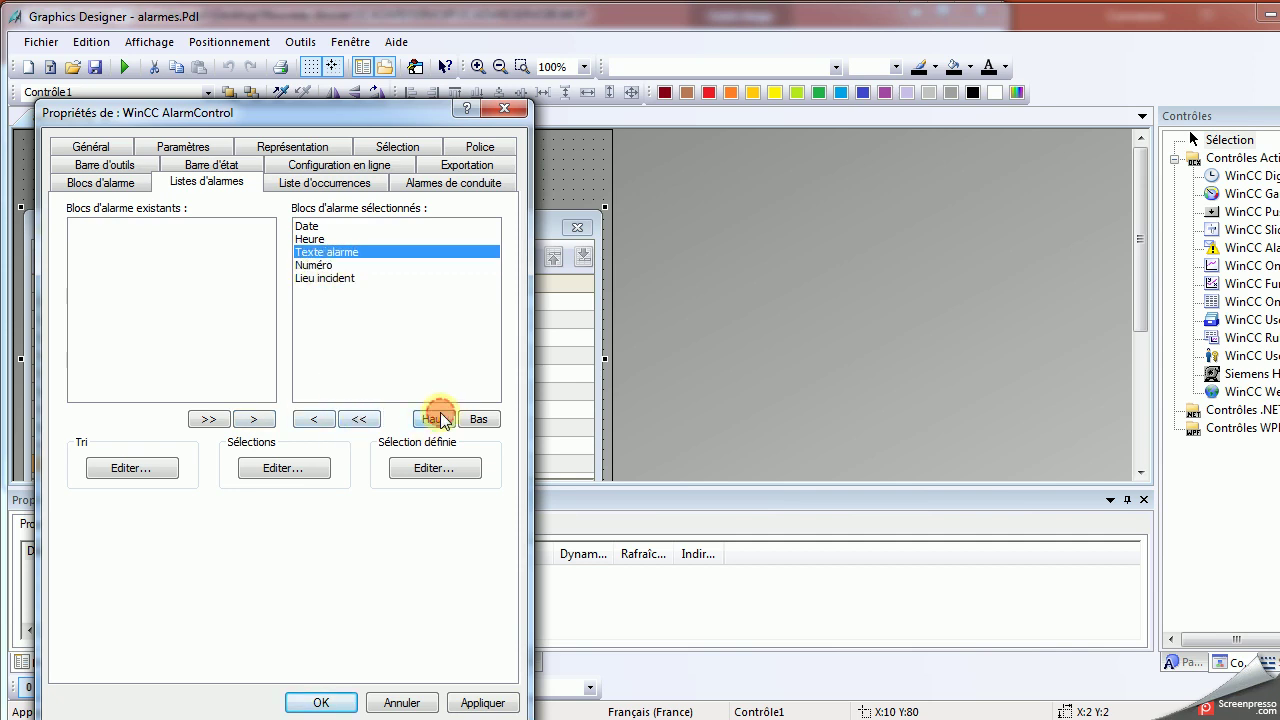
left_click(436, 420)
left_click(438, 421)
Move Numéro to the first position, ahead of Texte alarme, and accept the AlarmControl properties
left_click(308, 252)
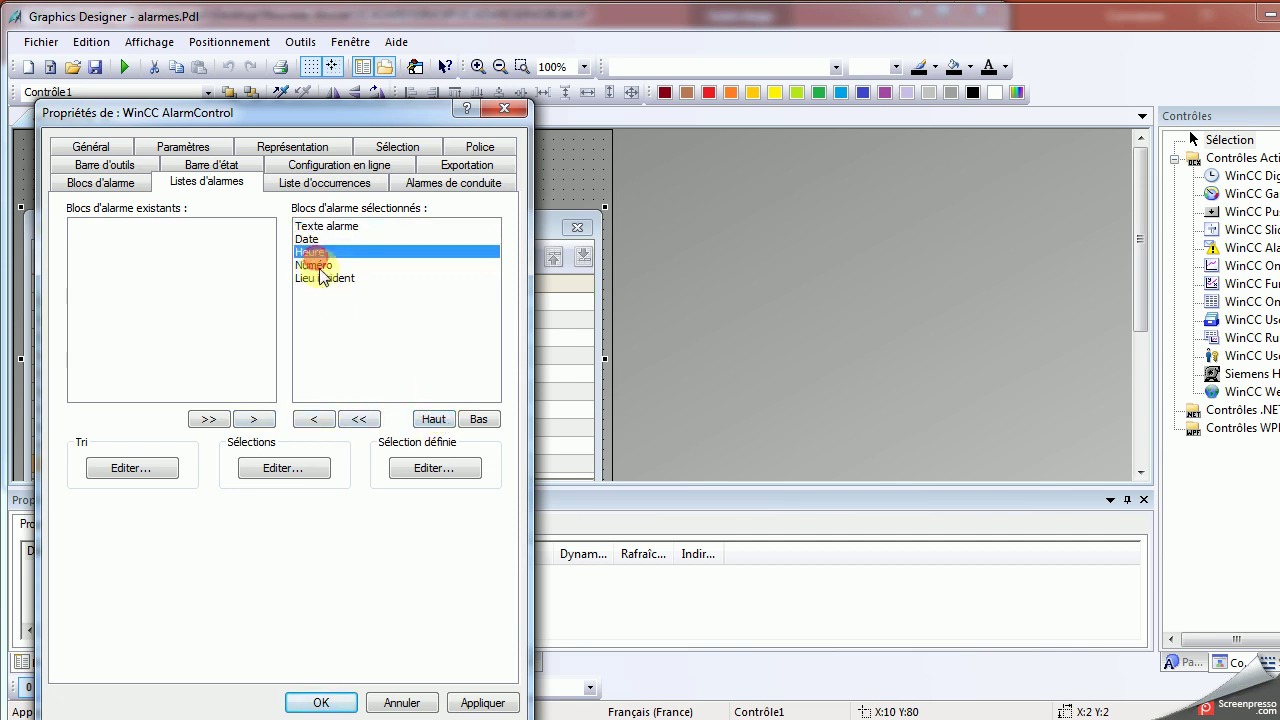
left_click(318, 266)
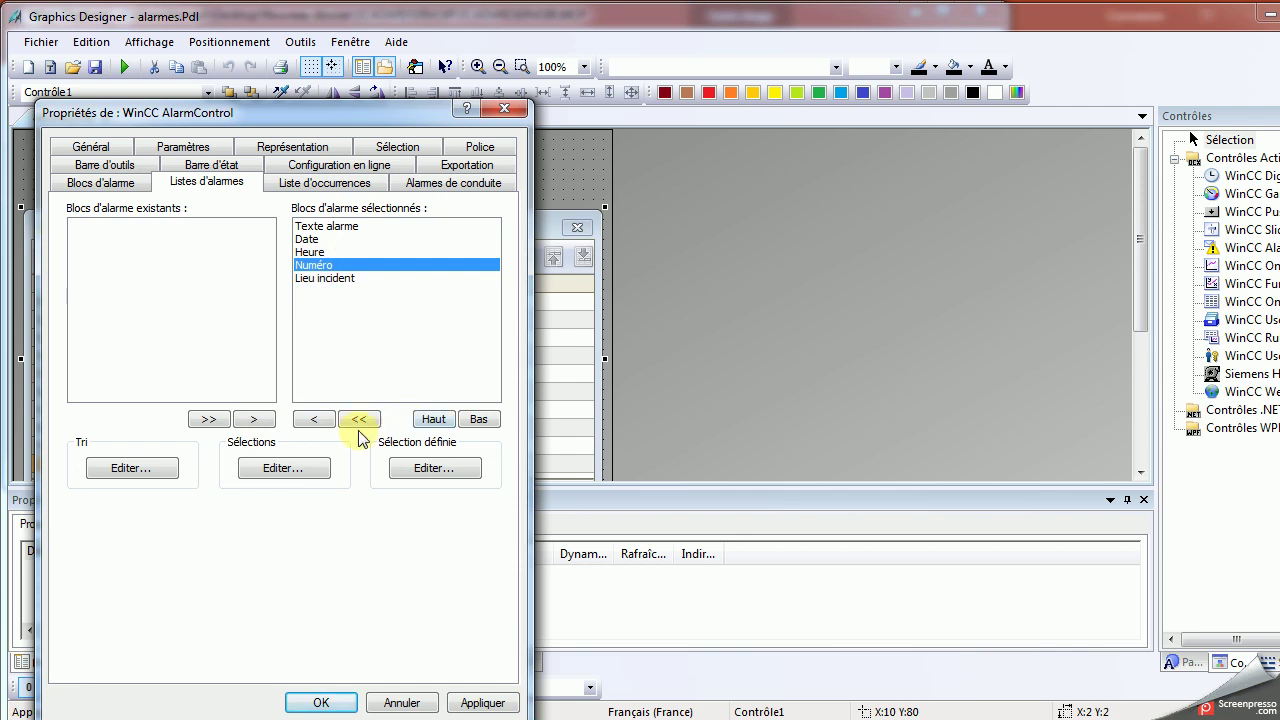
left_click(433, 419)
left_click(433, 419)
left_click(433, 419)
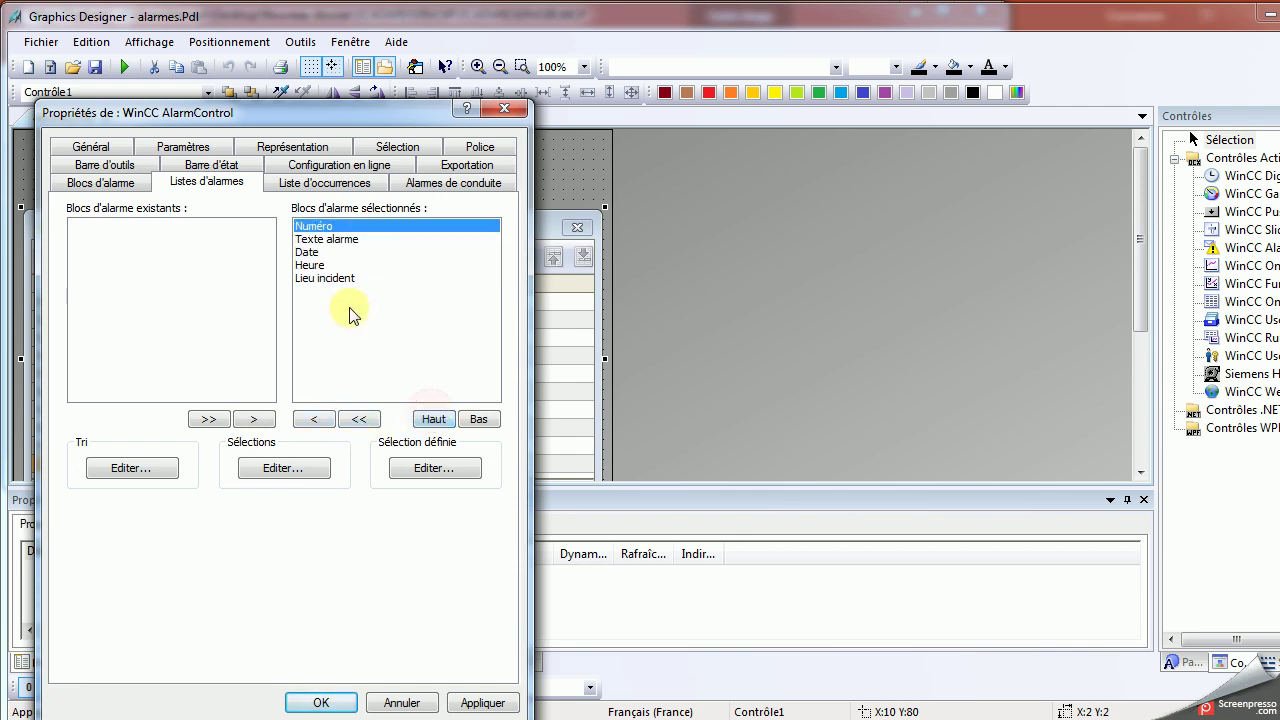
left_click(480, 419)
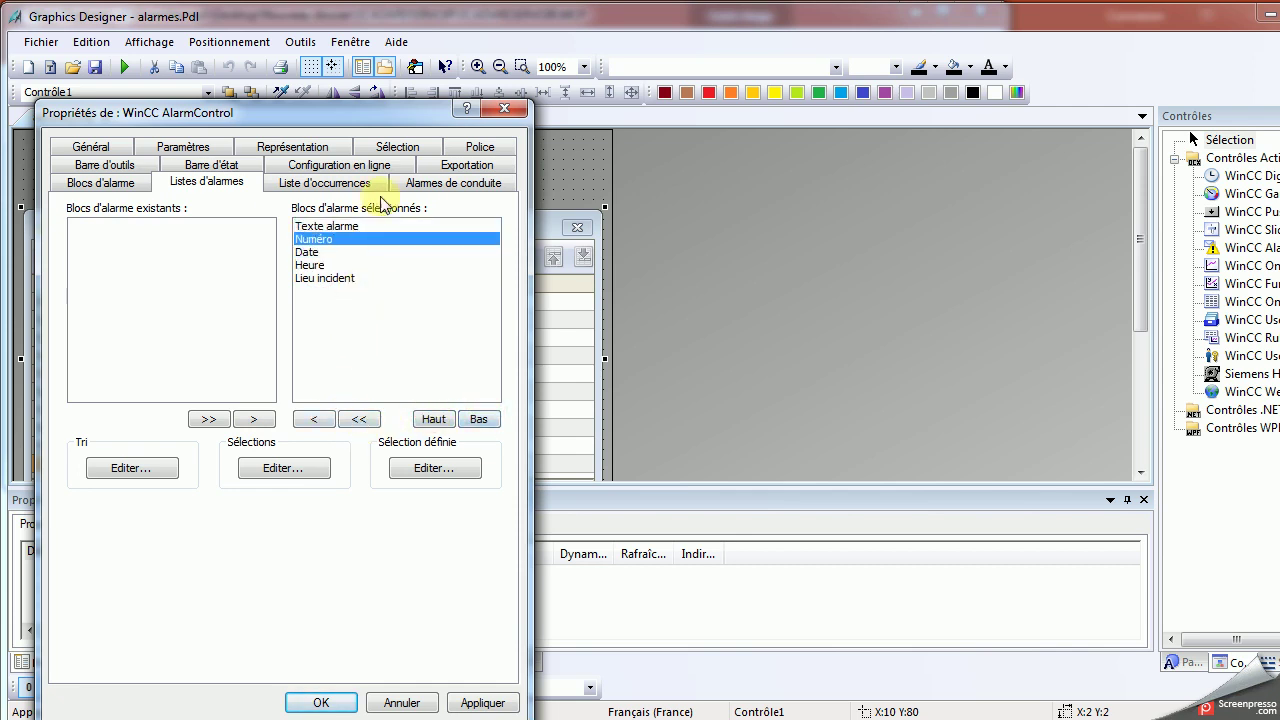
left_click(433, 419)
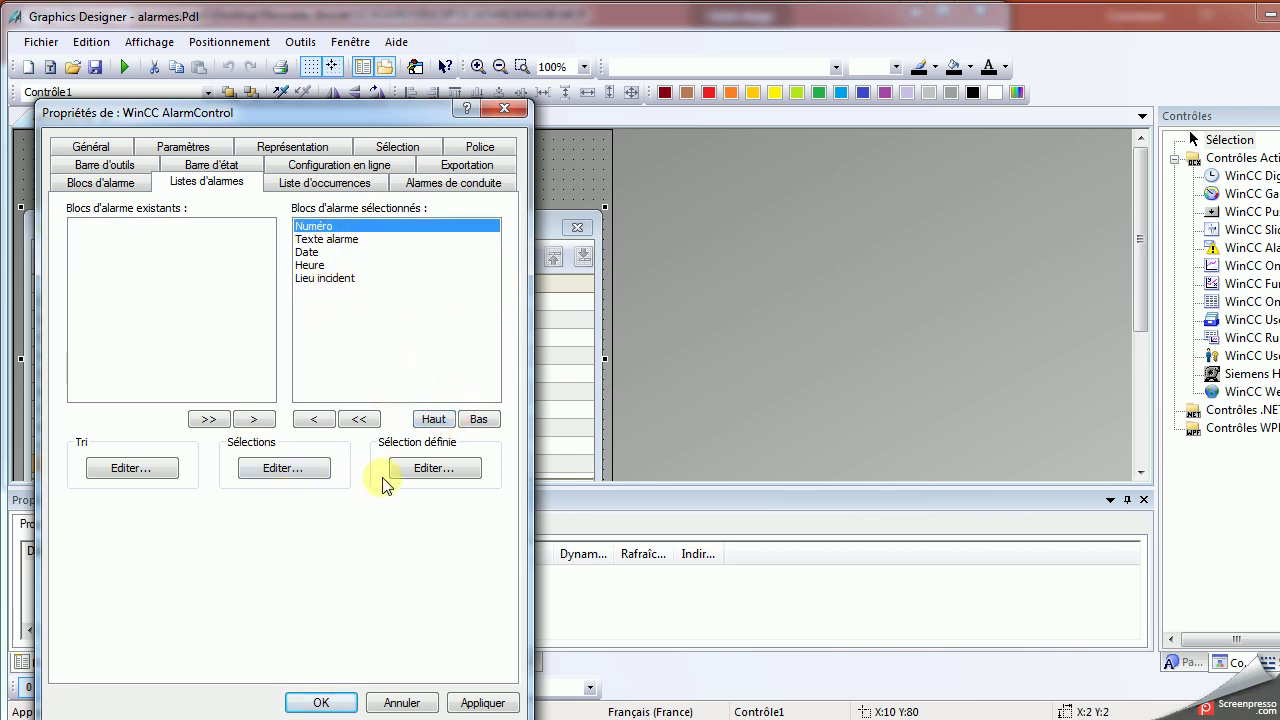
left_click(322, 703)
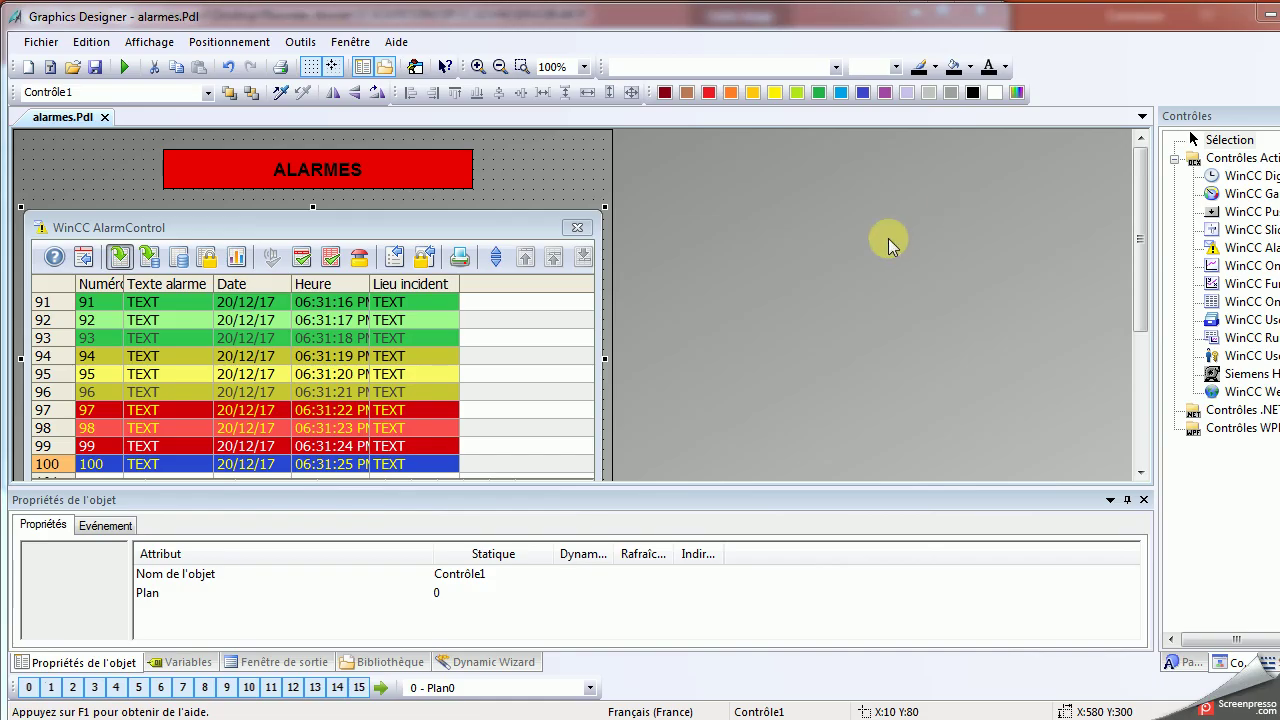
Switch to WinCC Explorer and open the Stock de variables editor of the SCADARESERVOIR project
left_click(638, 419)
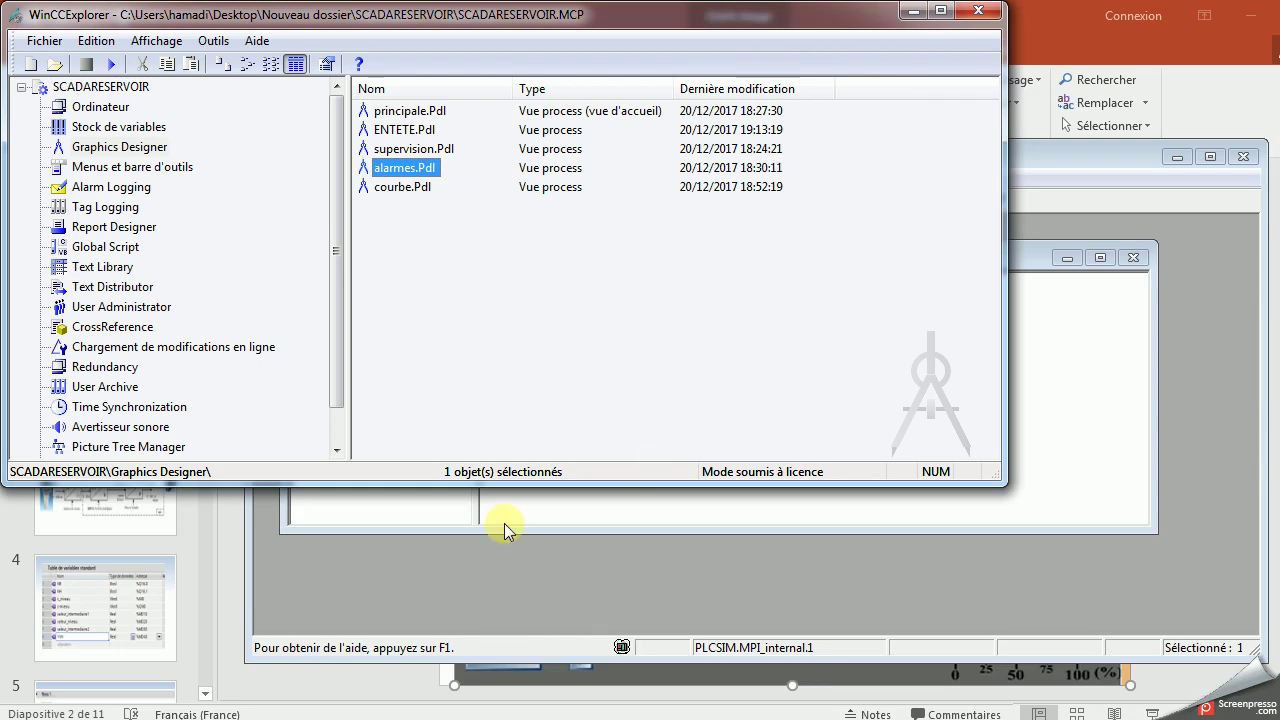
left_click(398, 187)
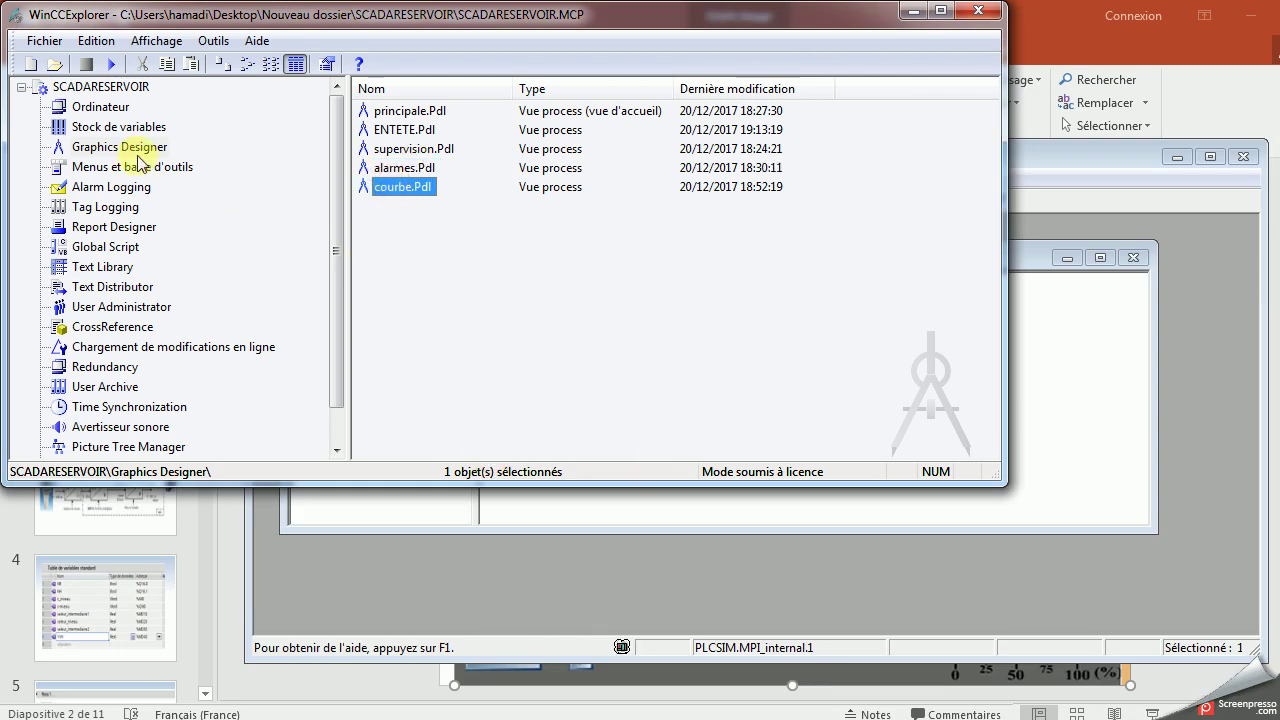
left_click(119, 127)
right_click(476, 205)
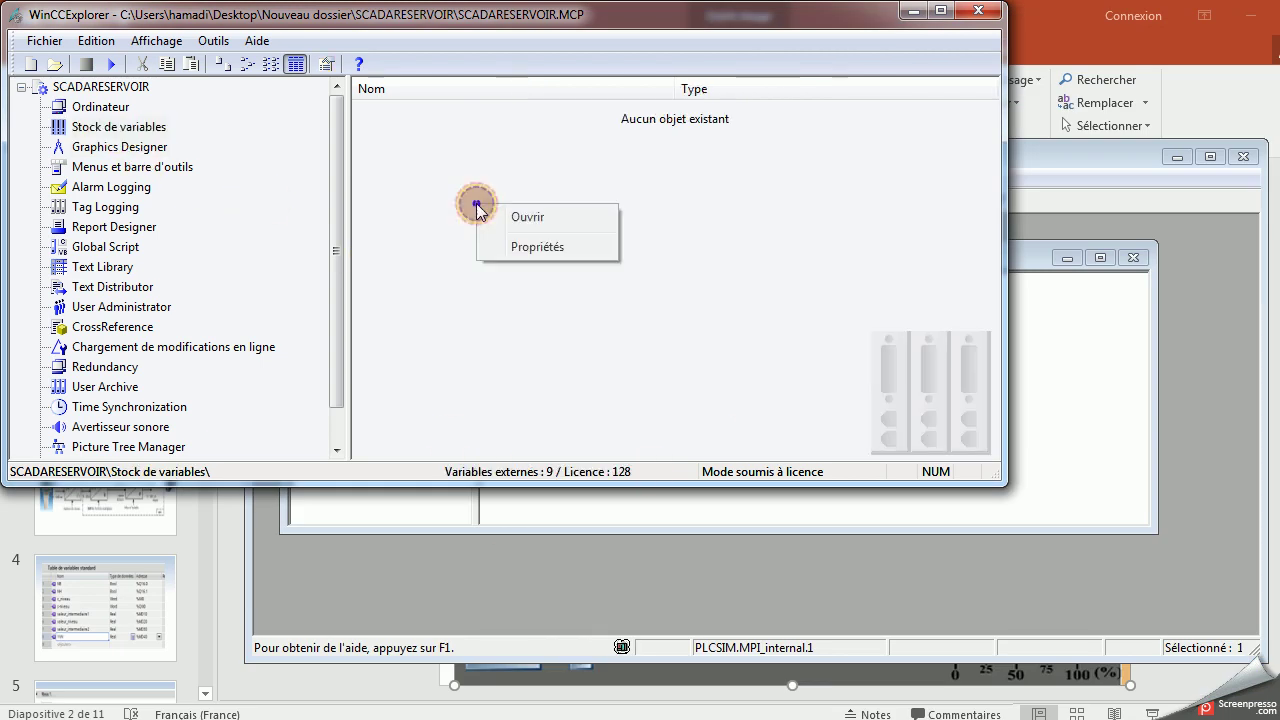
left_click(505, 214)
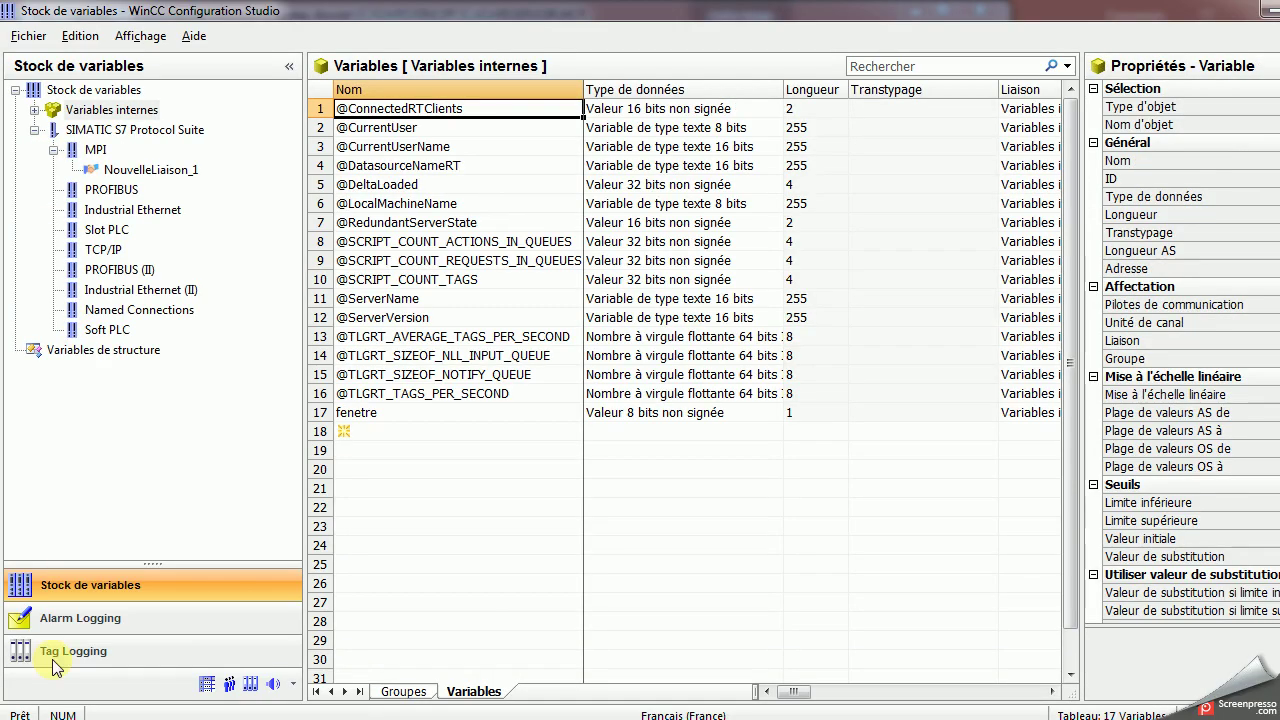
In Alarm Logging, assign the NH variable as the signalling variable of alarm 1
left_click(85, 618)
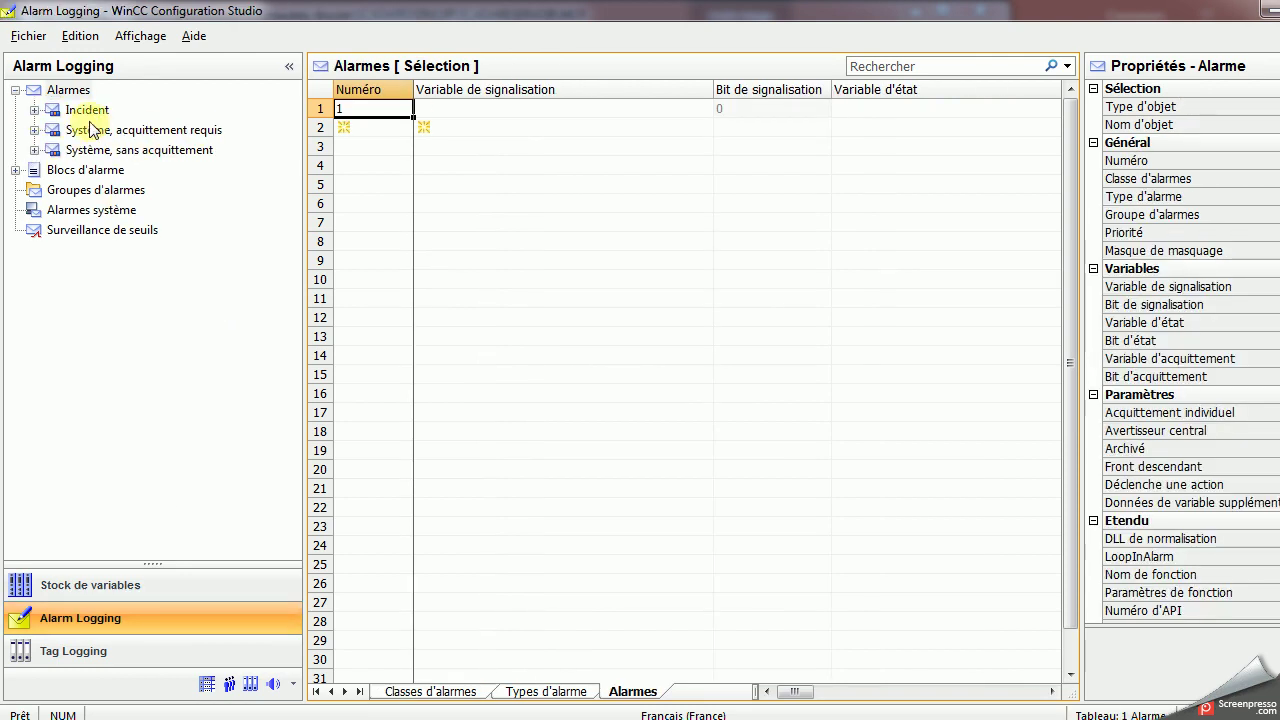
left_click(68, 90)
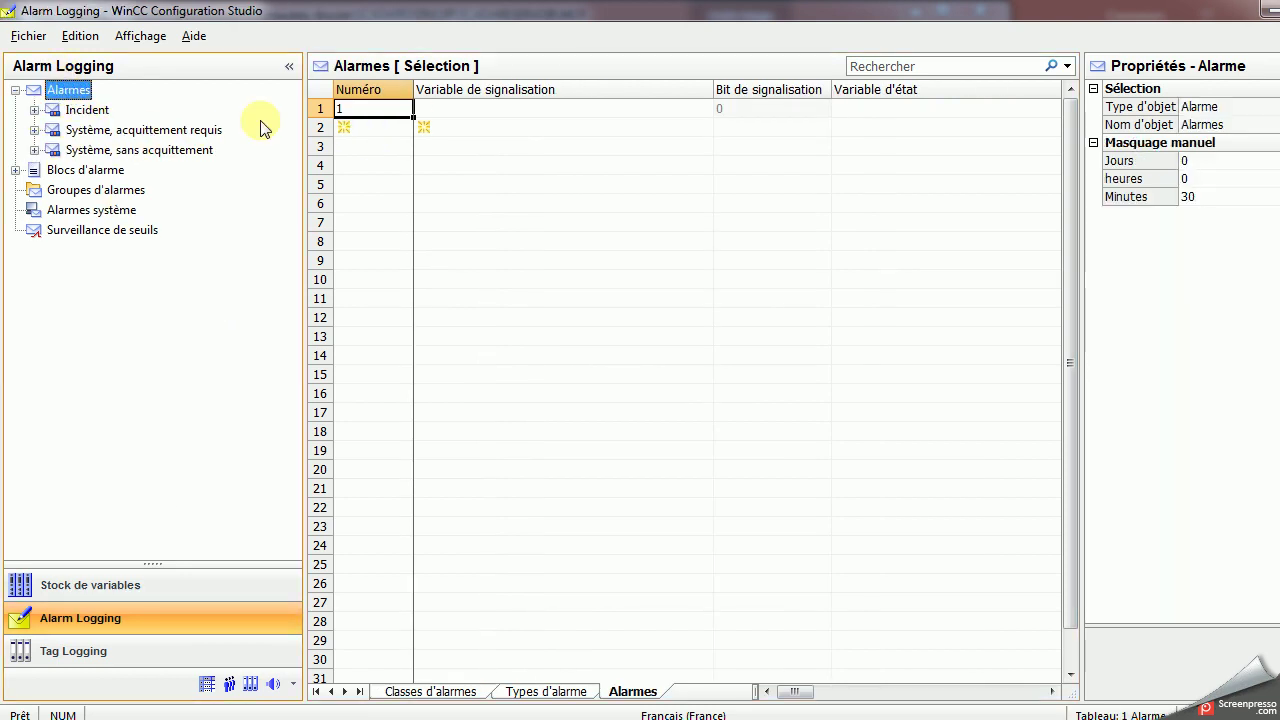
left_click(418, 108)
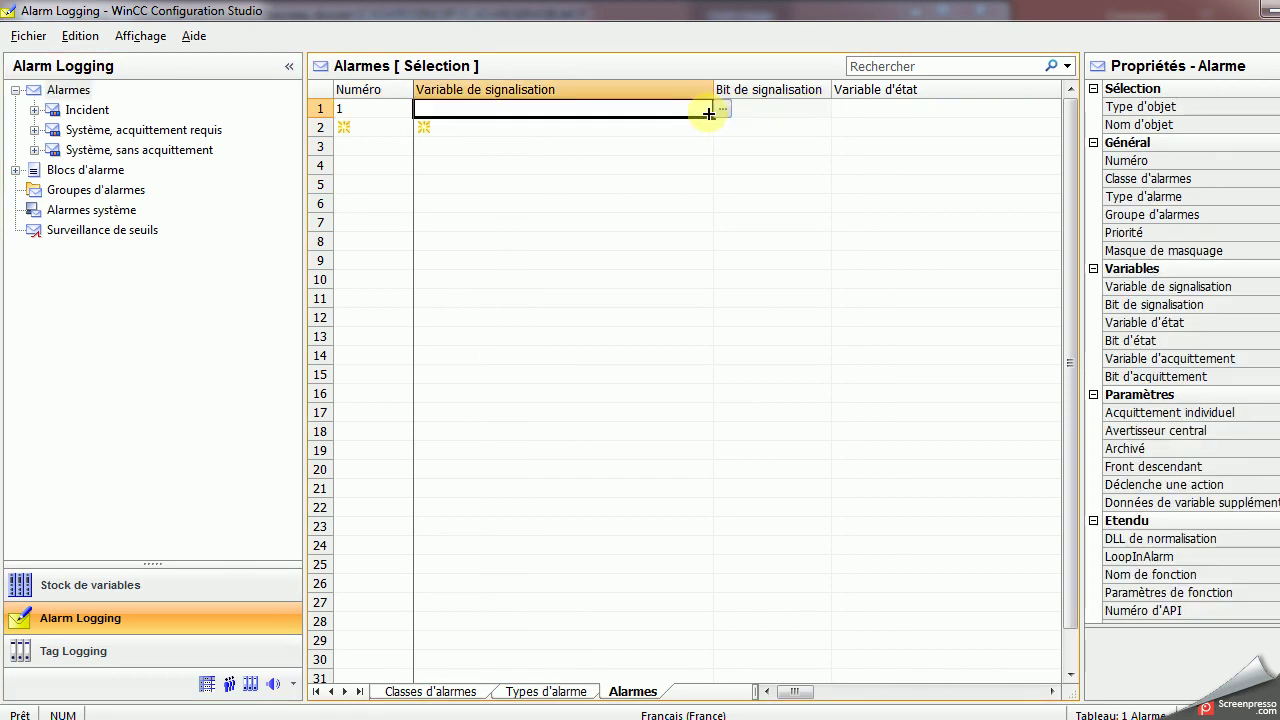
left_click(721, 108)
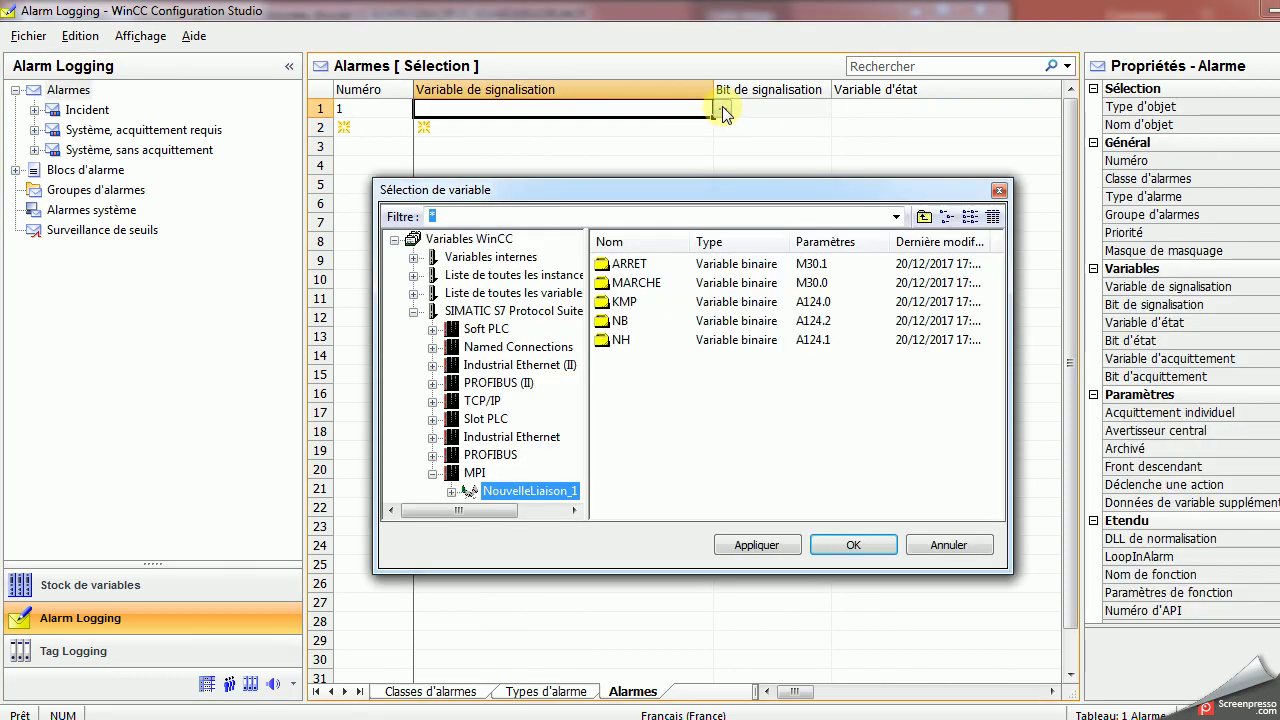
double_click(622, 339)
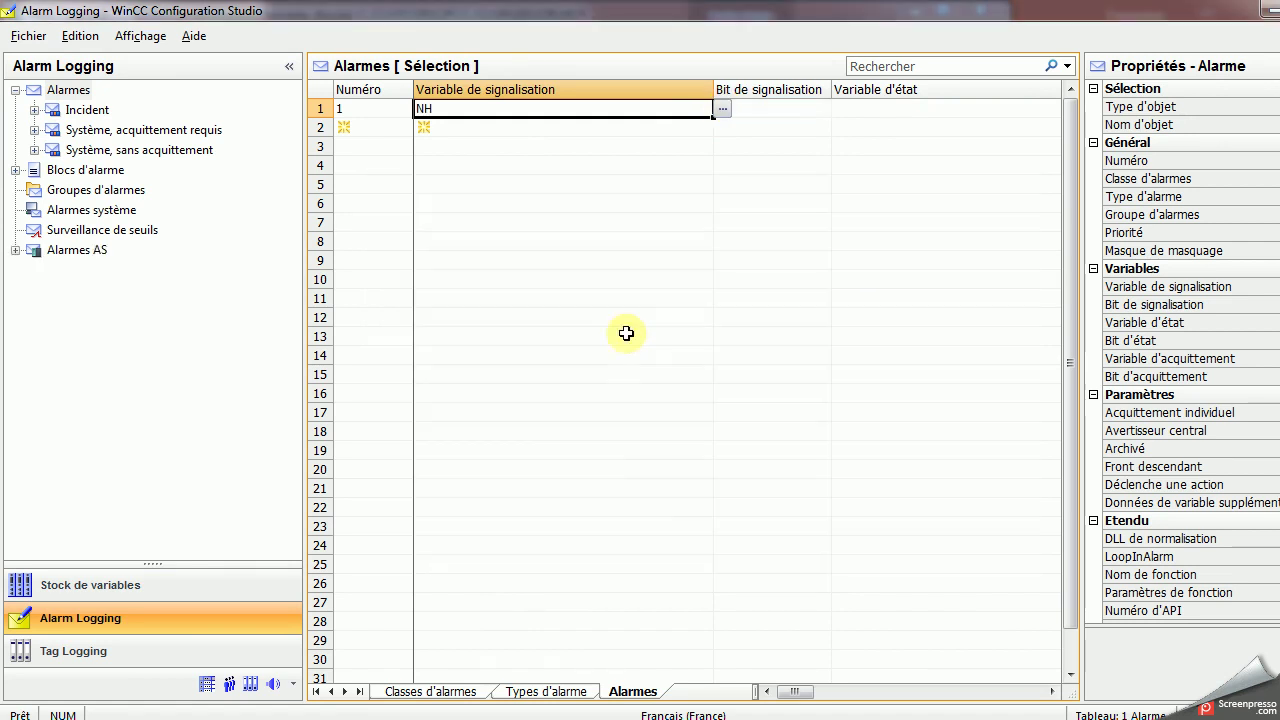
Enter "nh atteint" as the alarm text of alarm 1
left_click(803, 108)
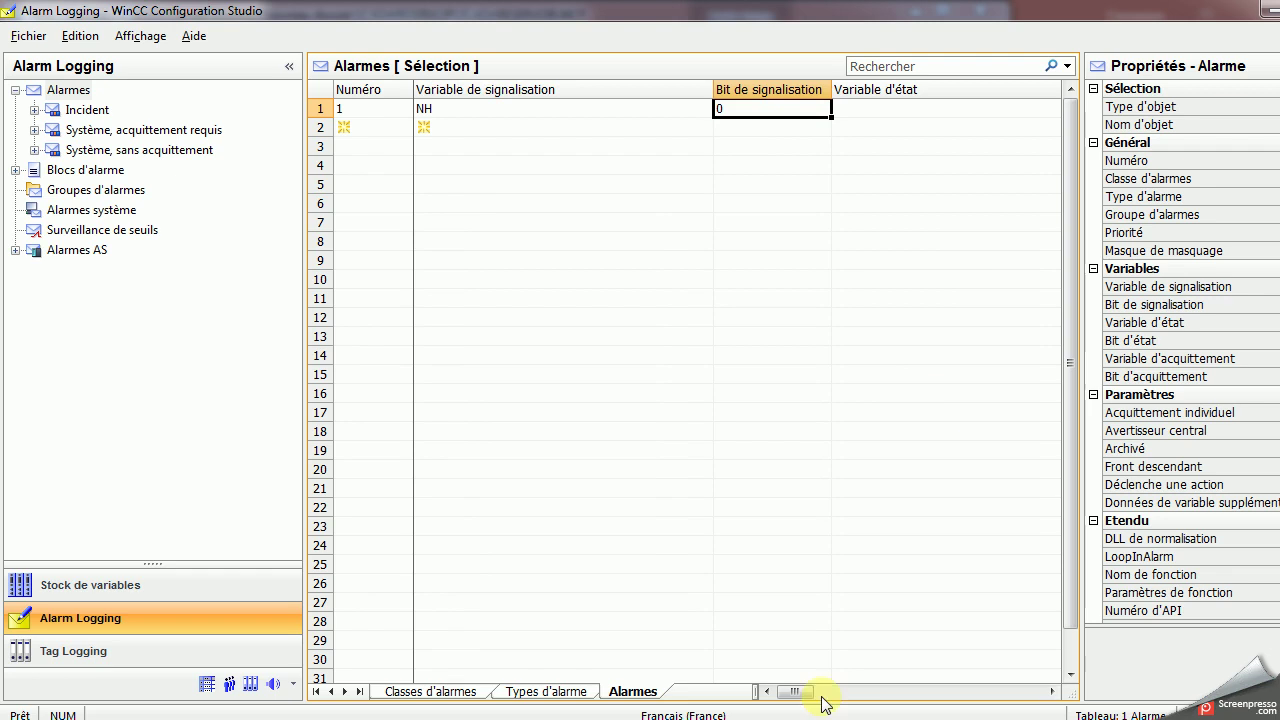
left_click_drag(799, 700, 879, 701)
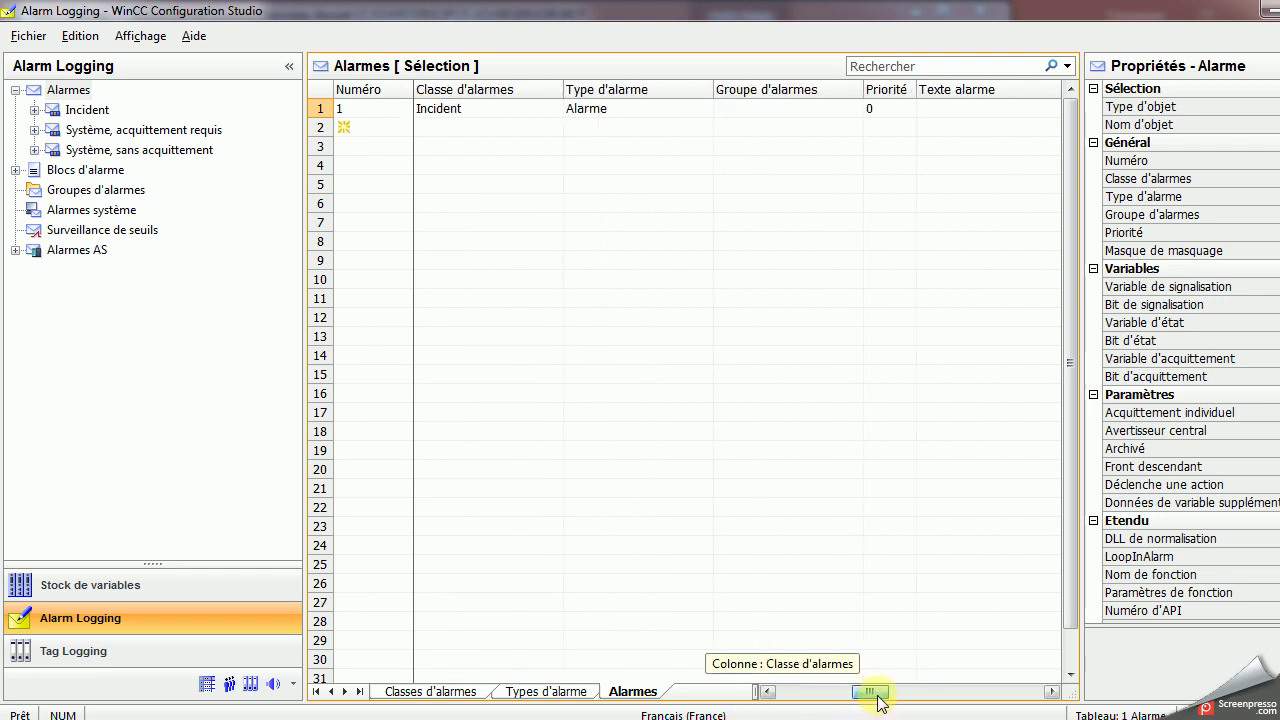
left_click(936, 111)
left_click(936, 111)
type("nh atteint")
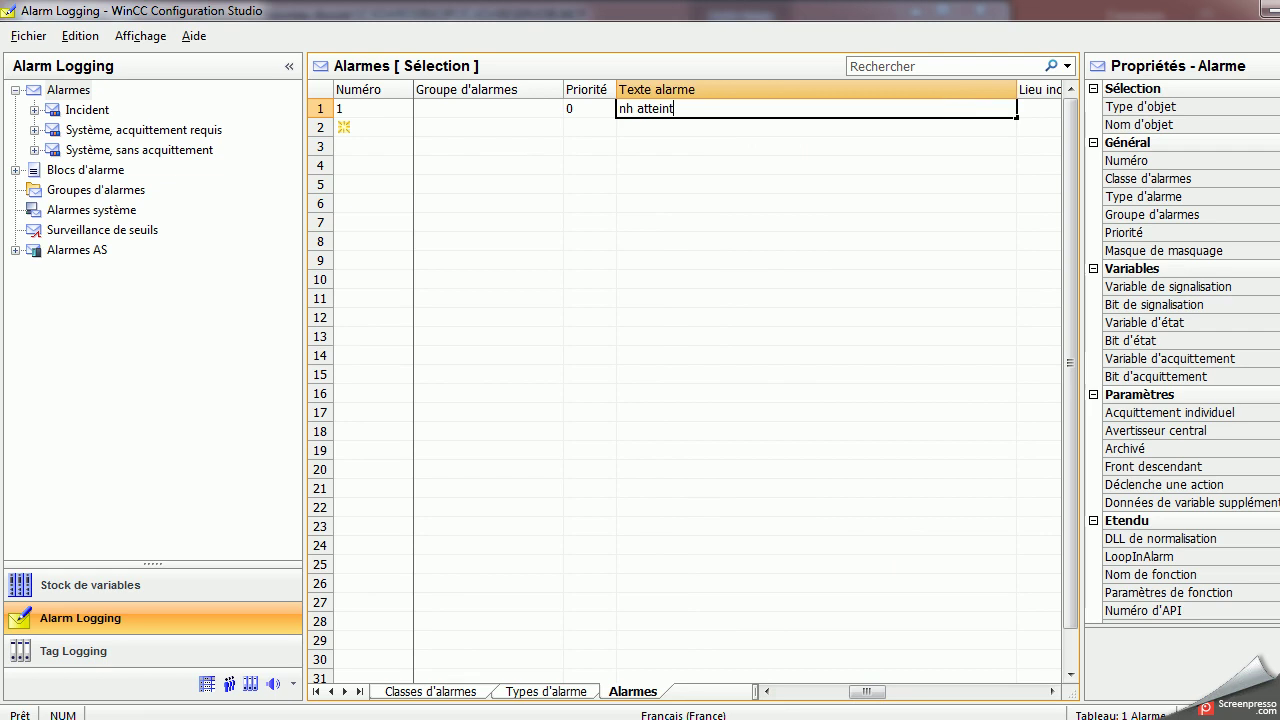
key("Return")
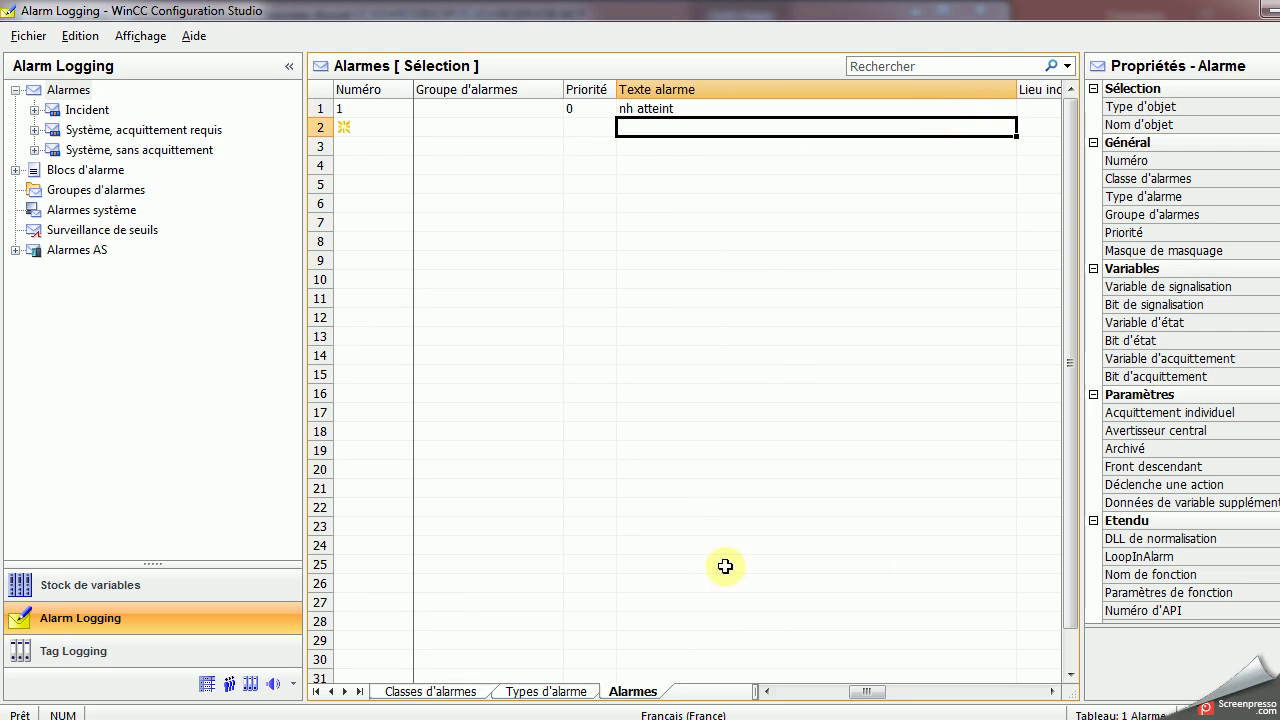
Create alarm 2 with NB as its signalling variable
left_click_drag(866, 691, 731, 681)
left_click(362, 132)
left_click(457, 134)
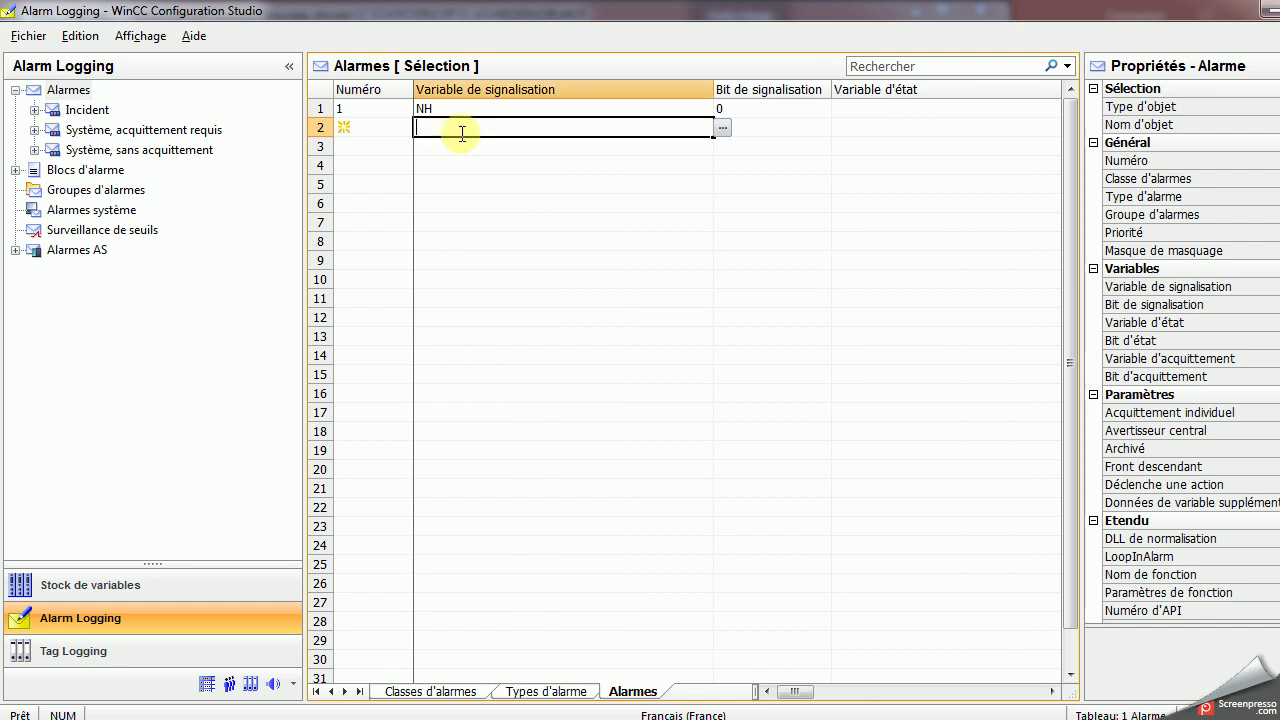
left_click(722, 127)
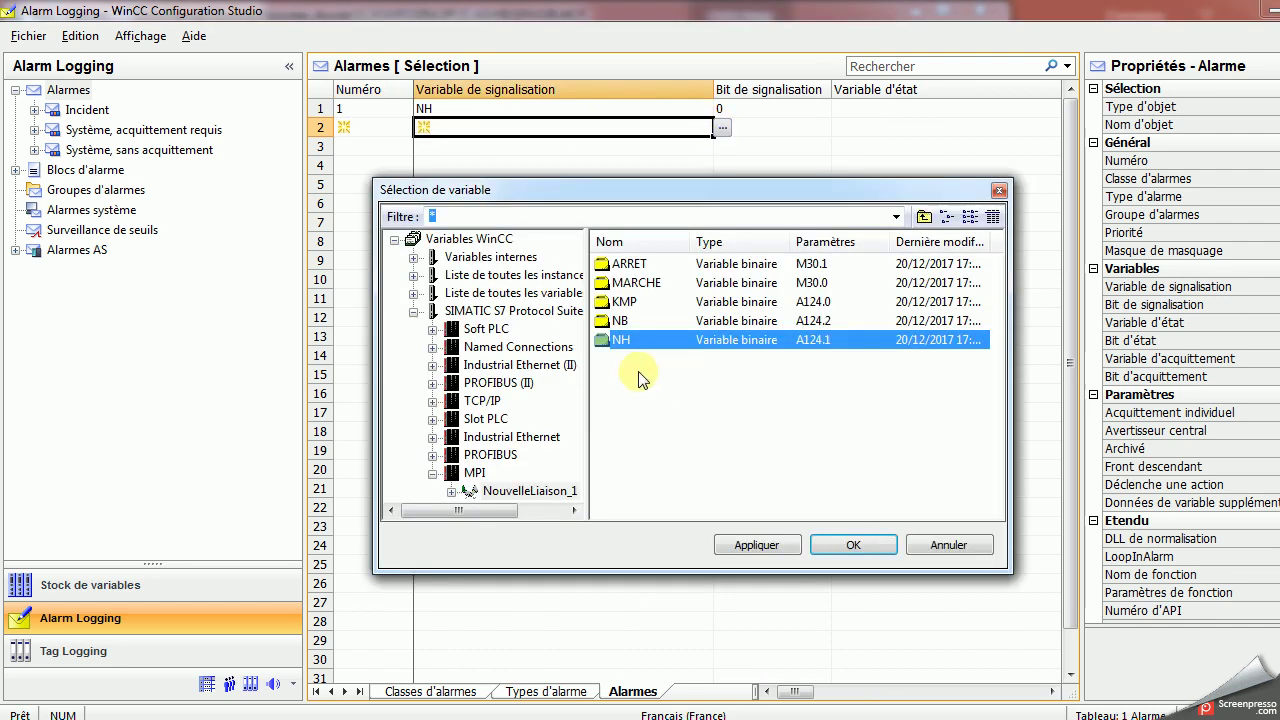
double_click(610, 332)
Set the alarm text of alarm 2 to "nb atteint" and display the alarms of type Alarme under Incident
left_click_drag(797, 690, 891, 694)
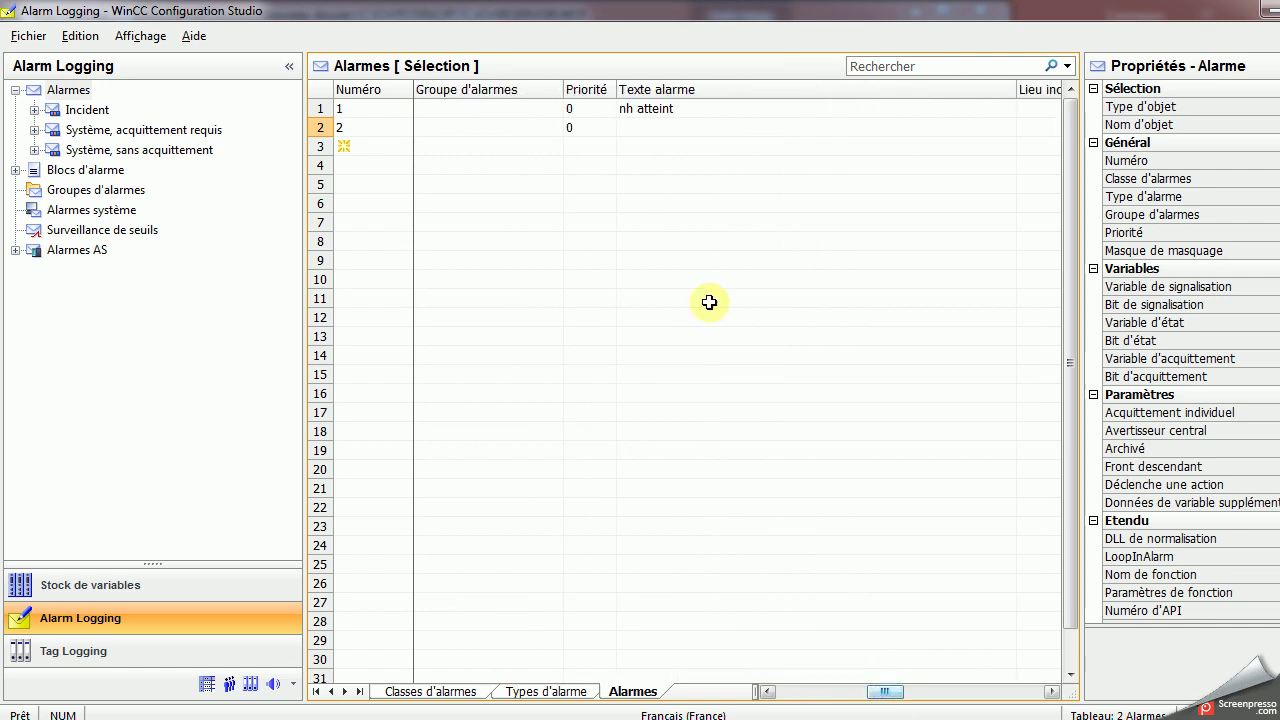
left_click(628, 140)
double_click(634, 132)
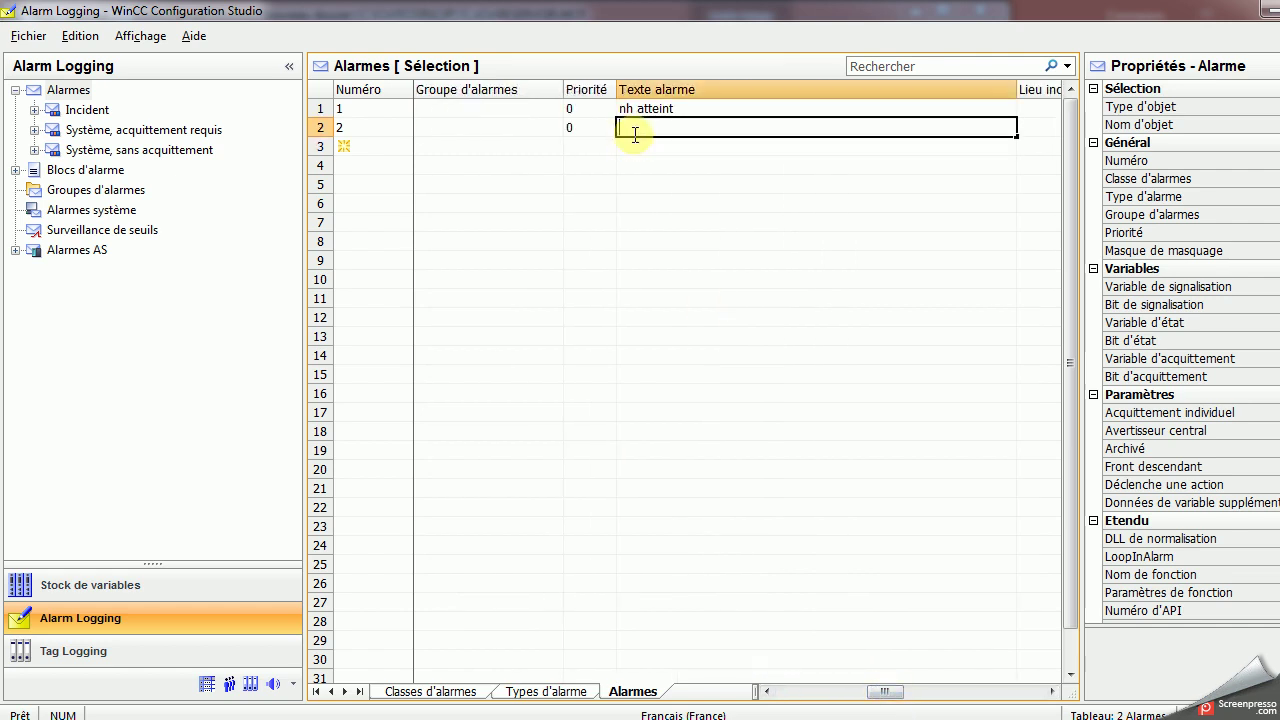
type("nb attent")
key("Return")
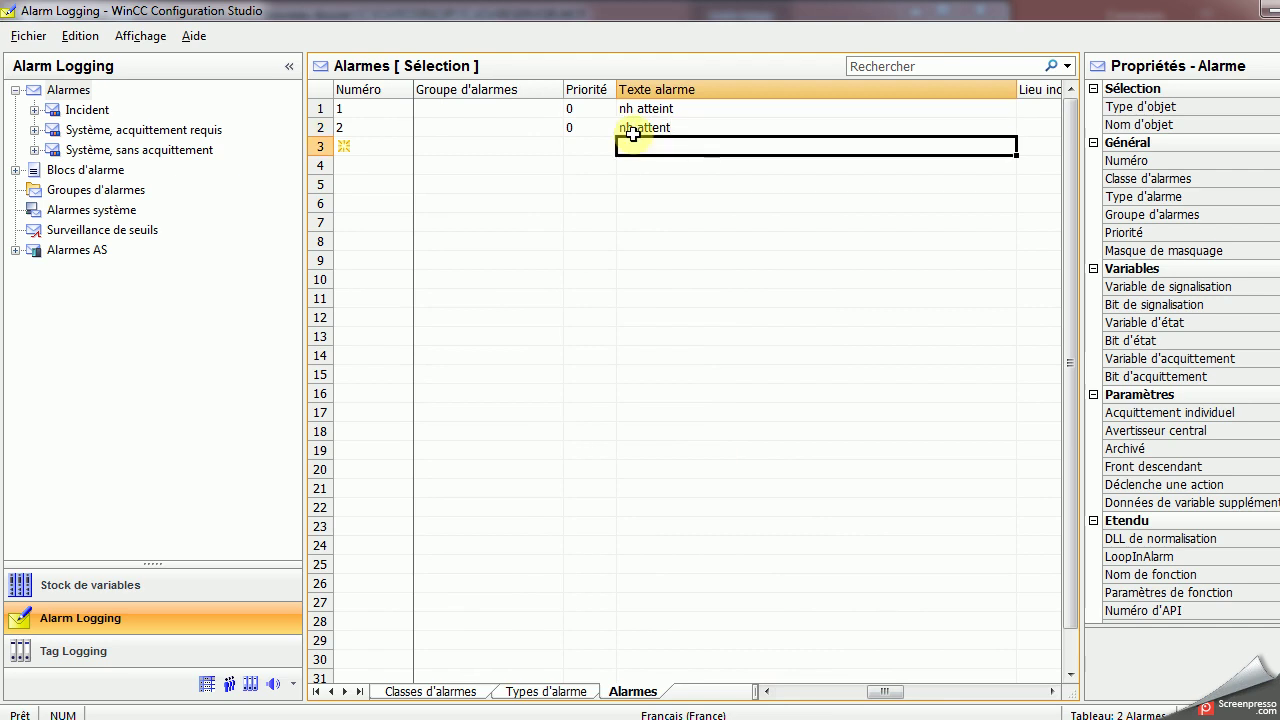
double_click(692, 130)
left_click(663, 131)
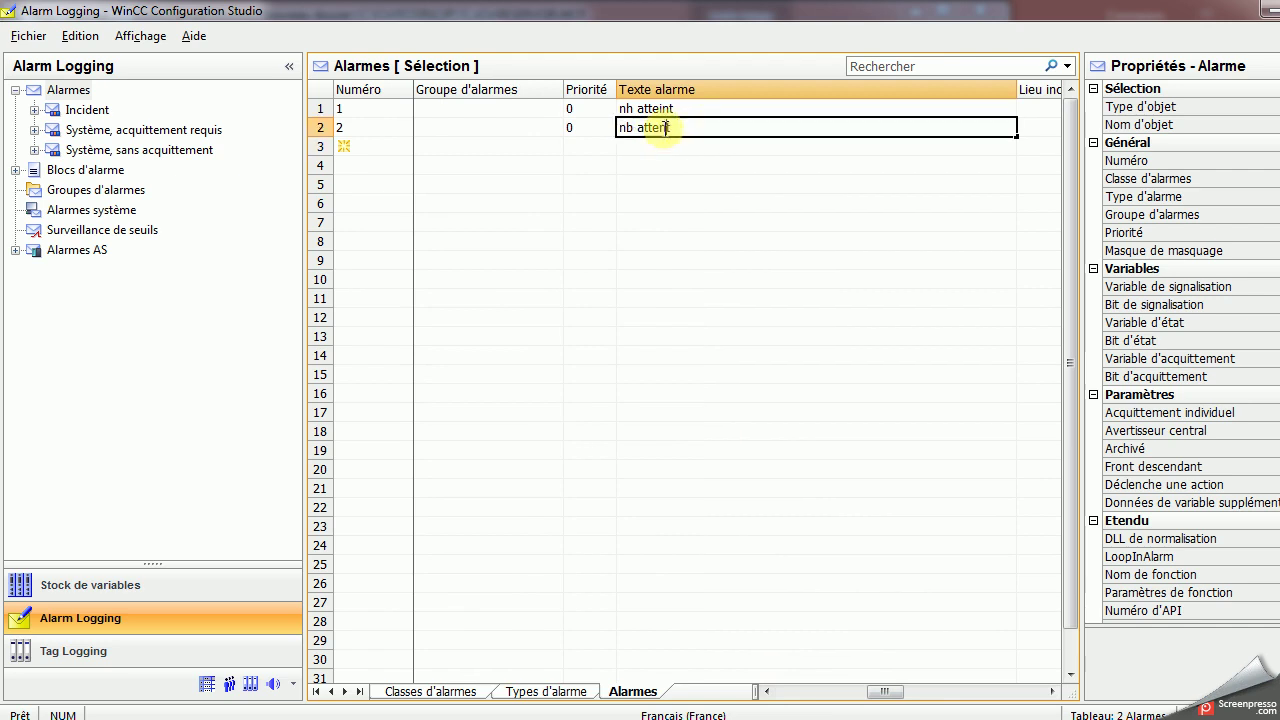
type("i")
key("Return")
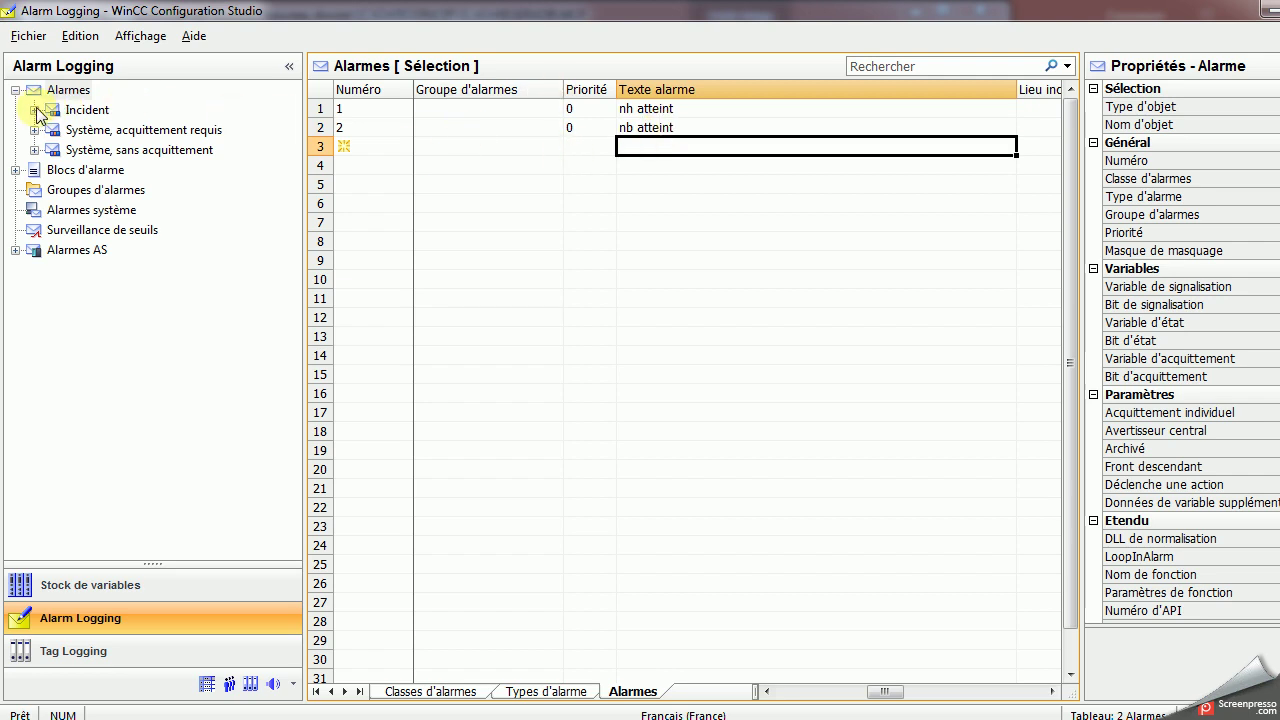
left_click(34, 110)
left_click(100, 130)
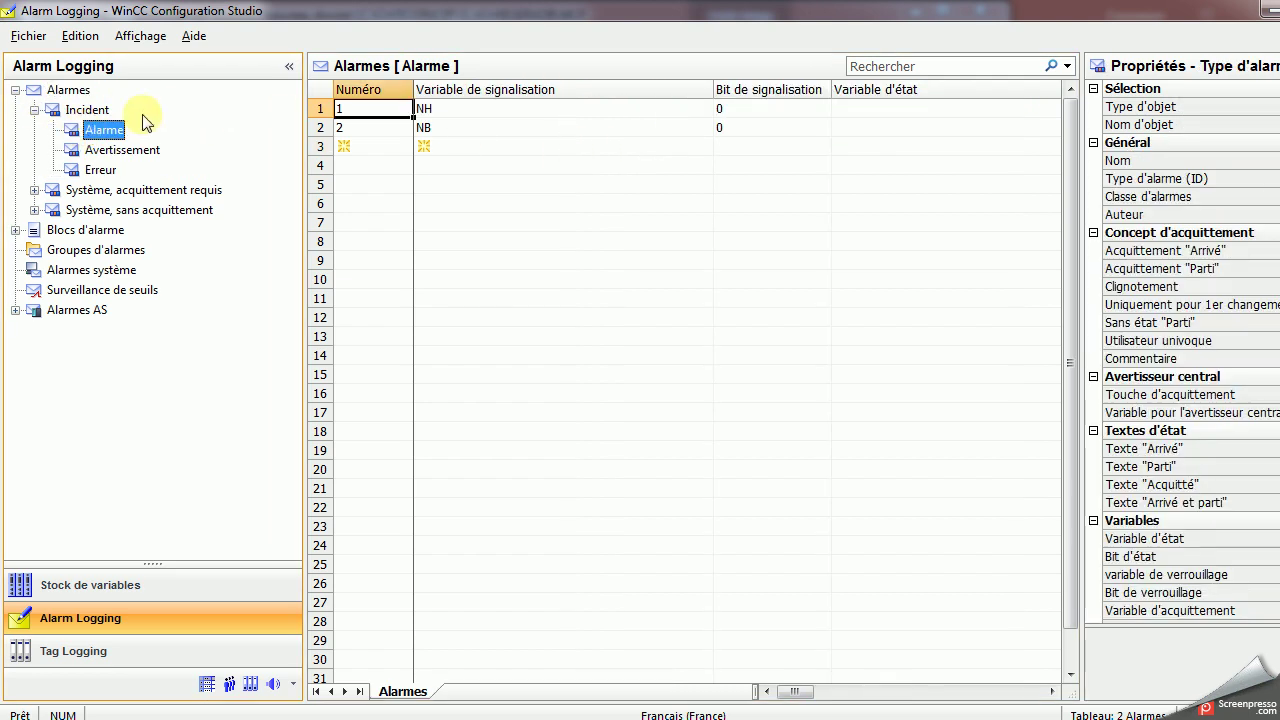
Under Surveillance de seuils, add a threshold for the niveau variable and assign it alarm number 3
left_click(58, 295)
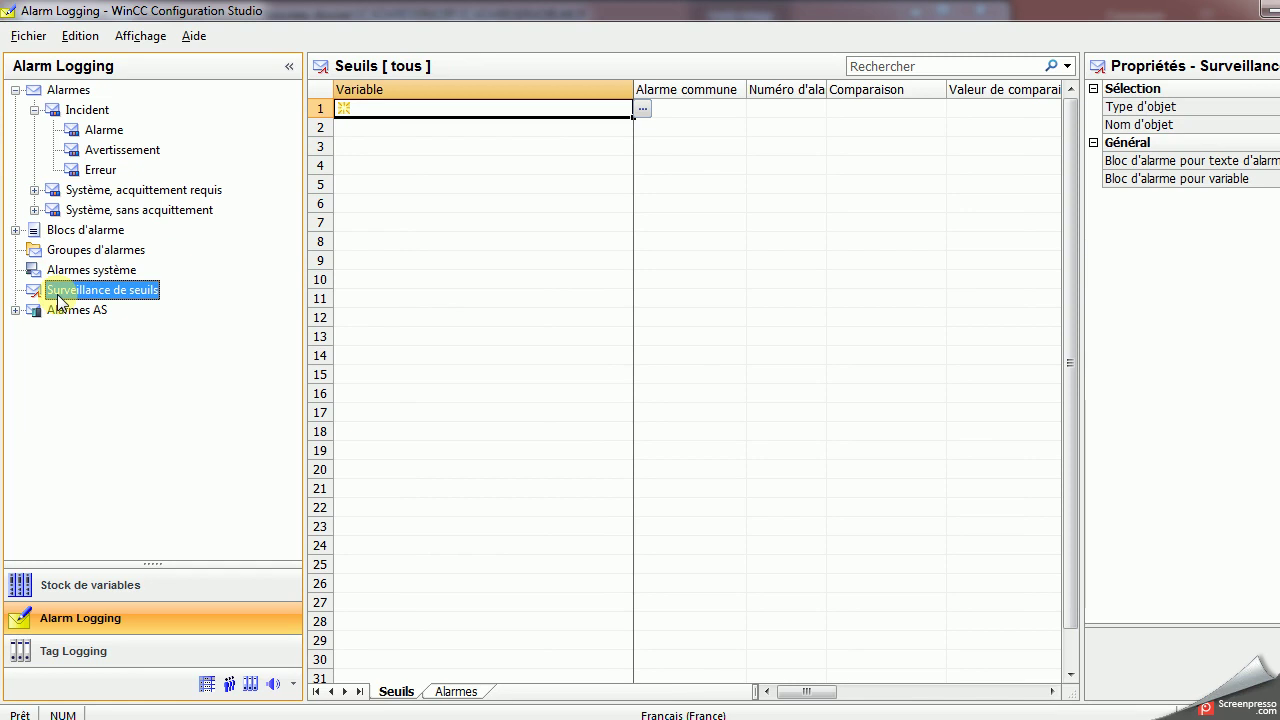
left_click(608, 110)
left_click(643, 112)
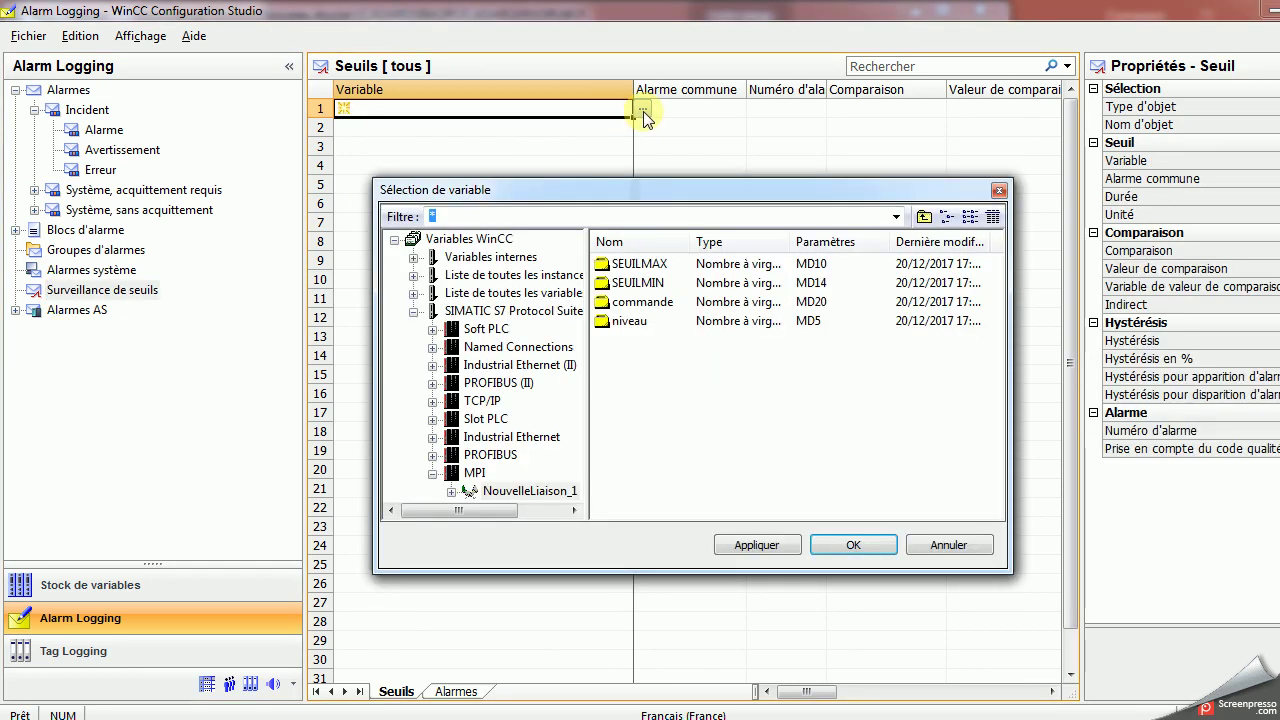
double_click(636, 320)
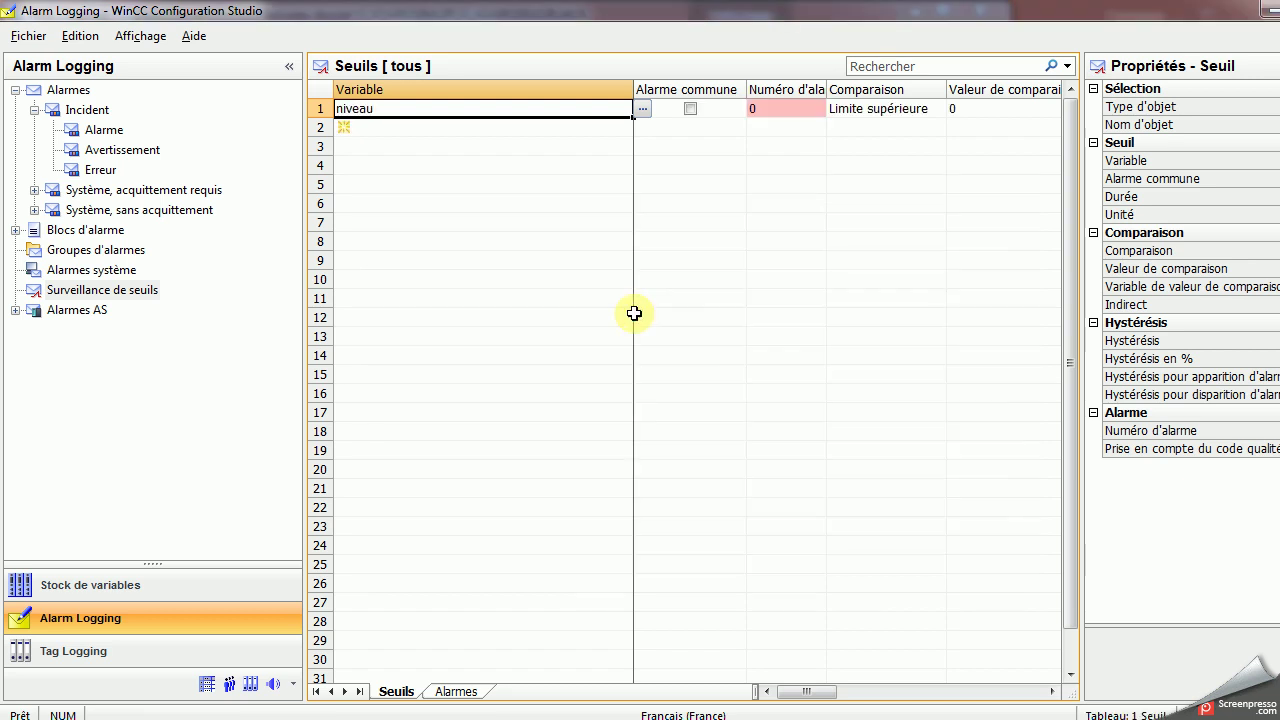
left_click(768, 109)
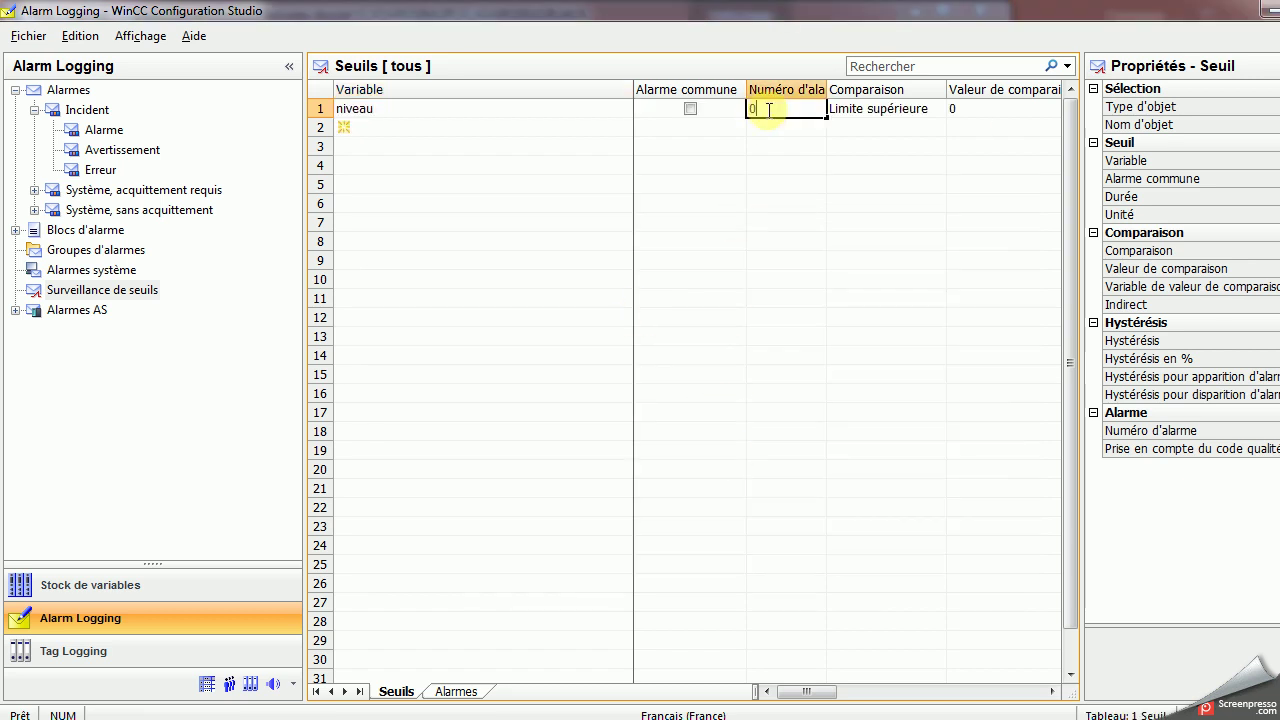
key("ampersand")
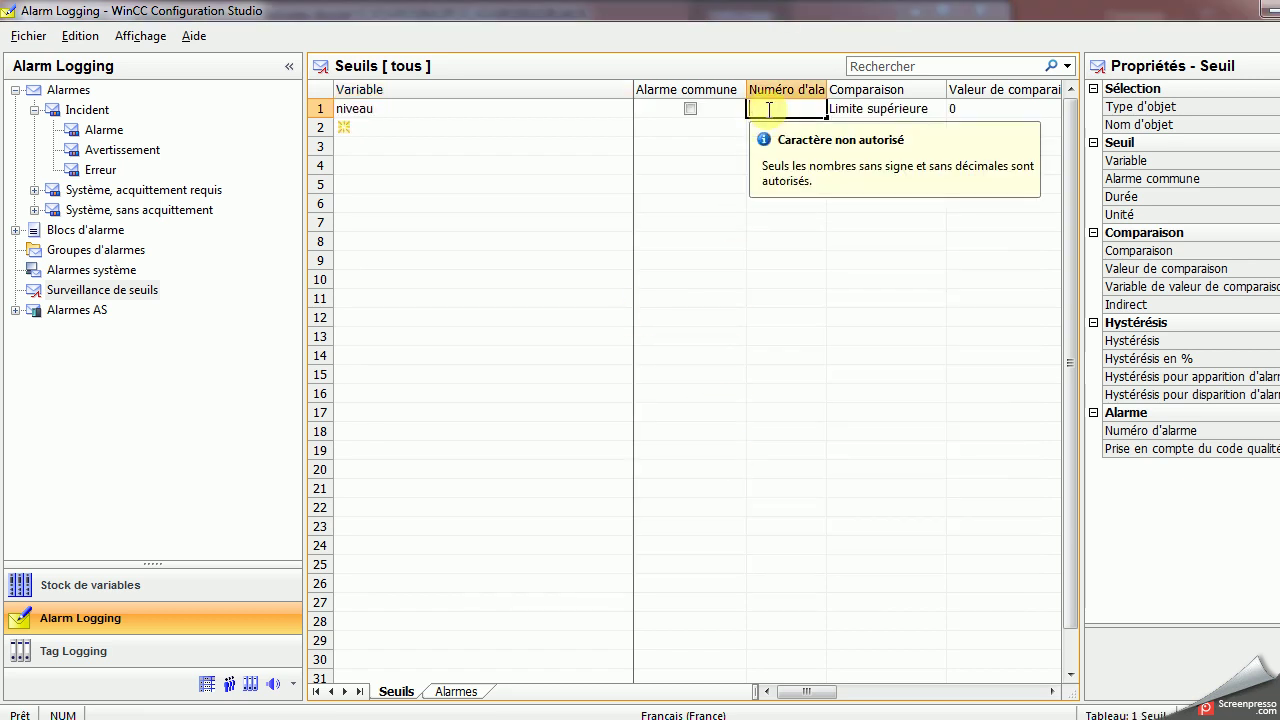
key("Caps_Lock")
type("1")
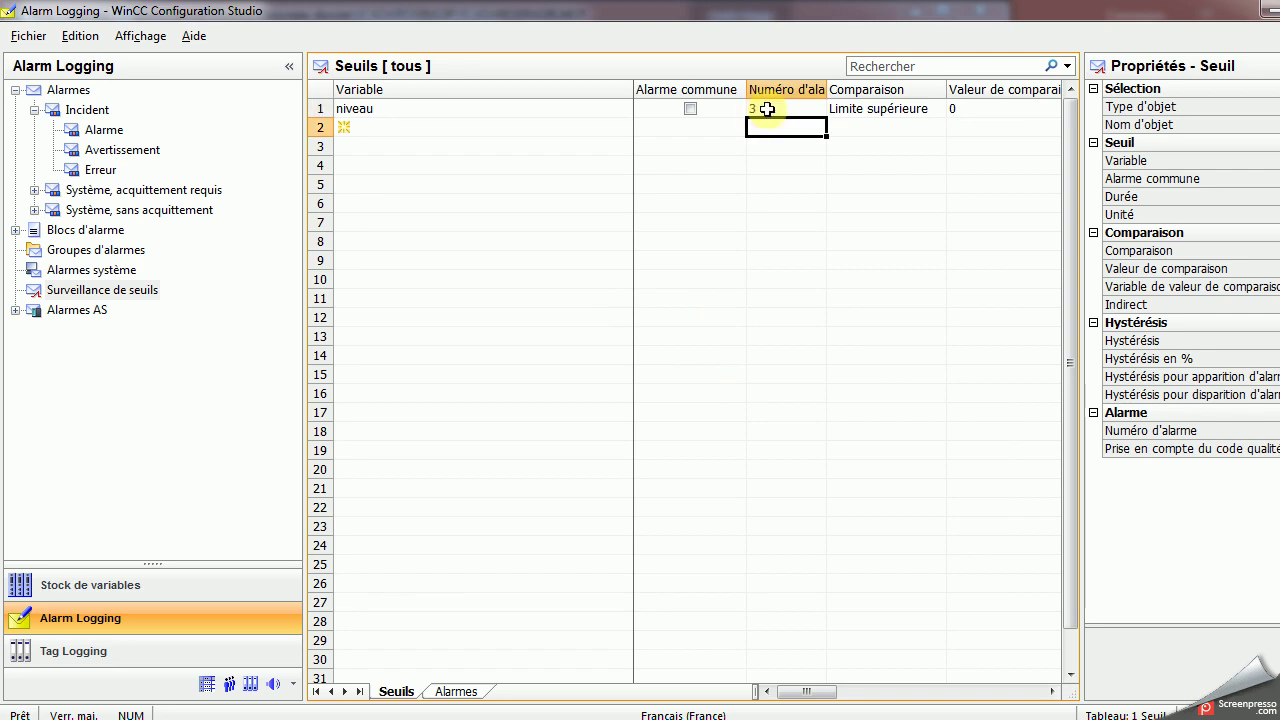
Enable indirect comparison for the first niveau threshold and assign SEUILMAX as its comparison value variable
left_click(985, 110)
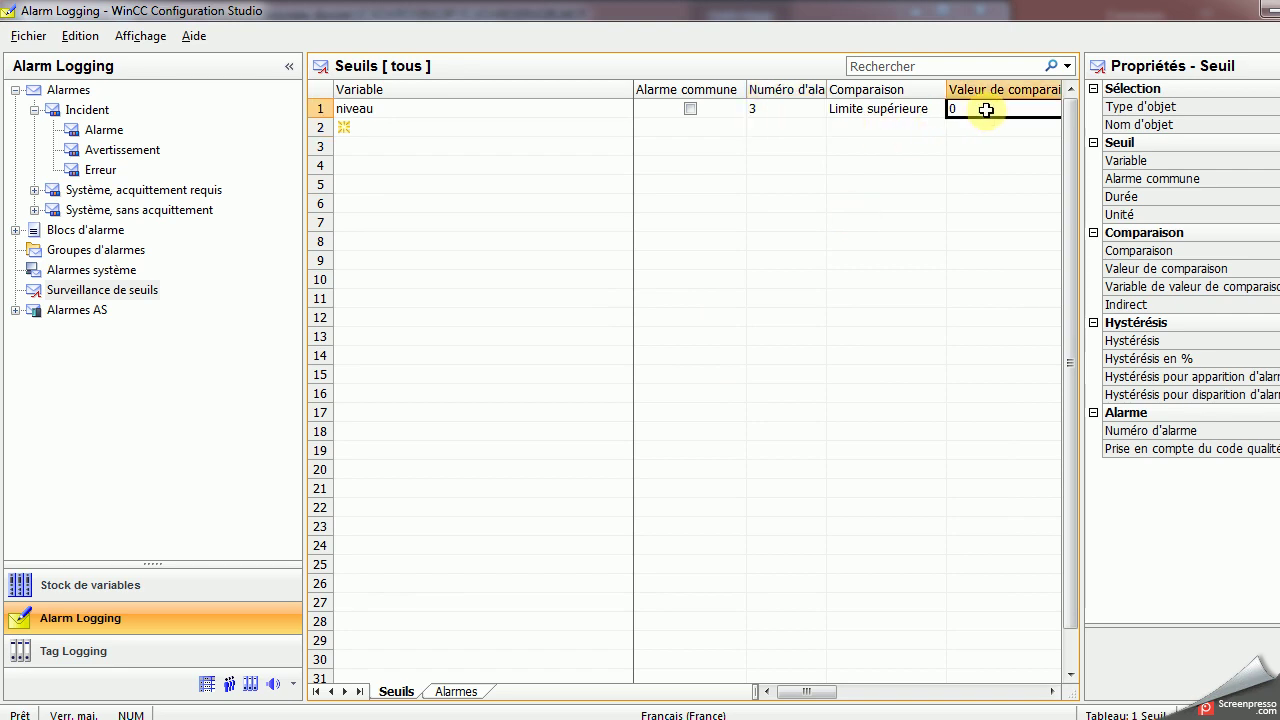
left_click(886, 112)
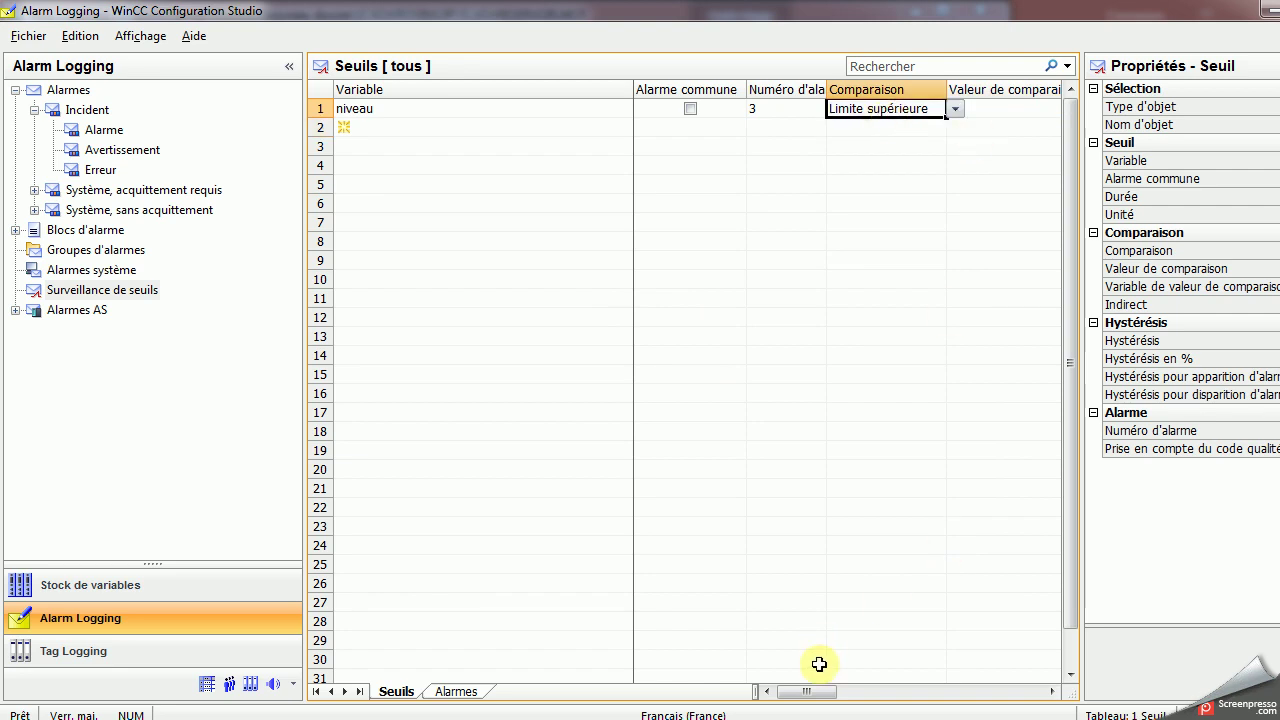
left_click_drag(816, 691, 864, 692)
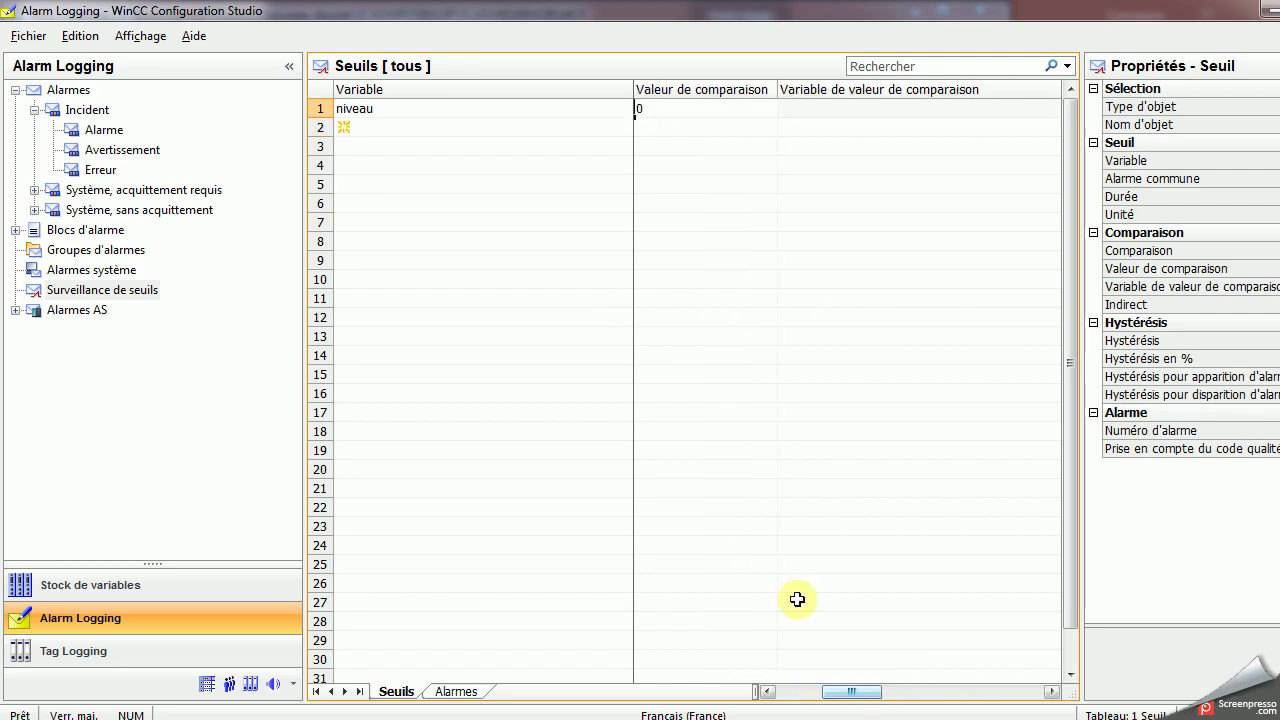
left_click(742, 113)
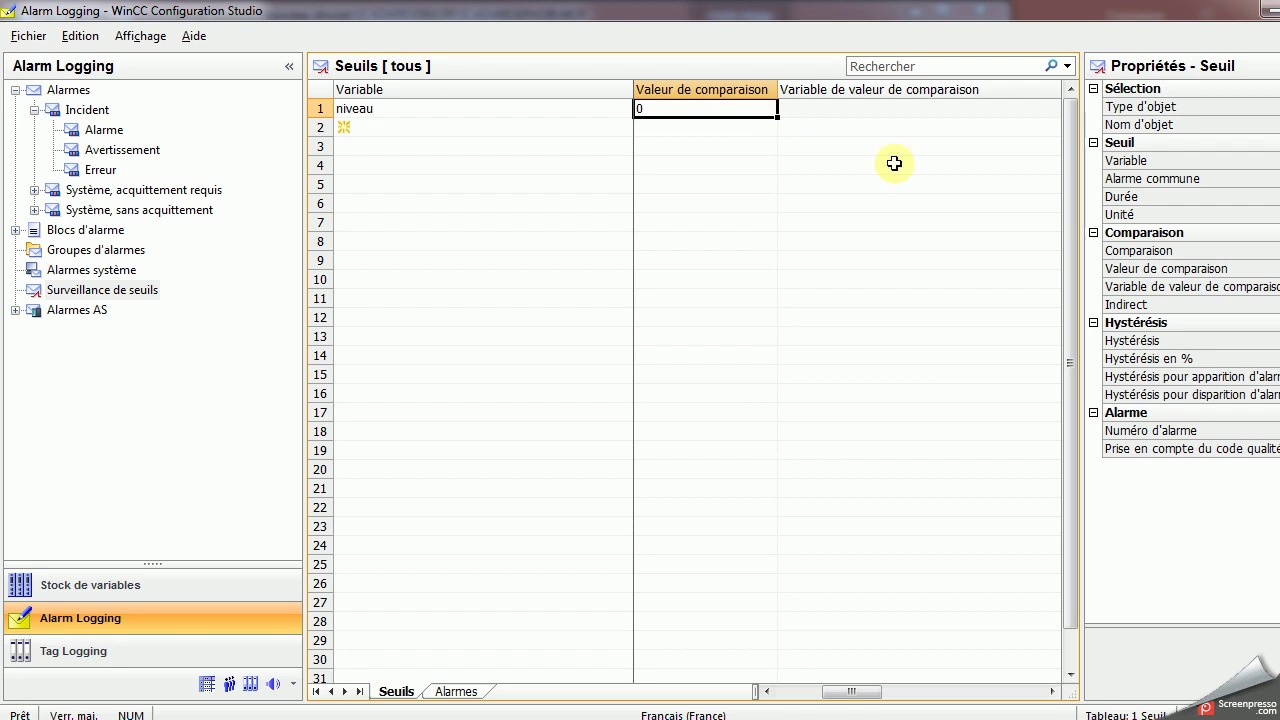
left_click_drag(881, 692, 929, 689)
left_click(962, 112)
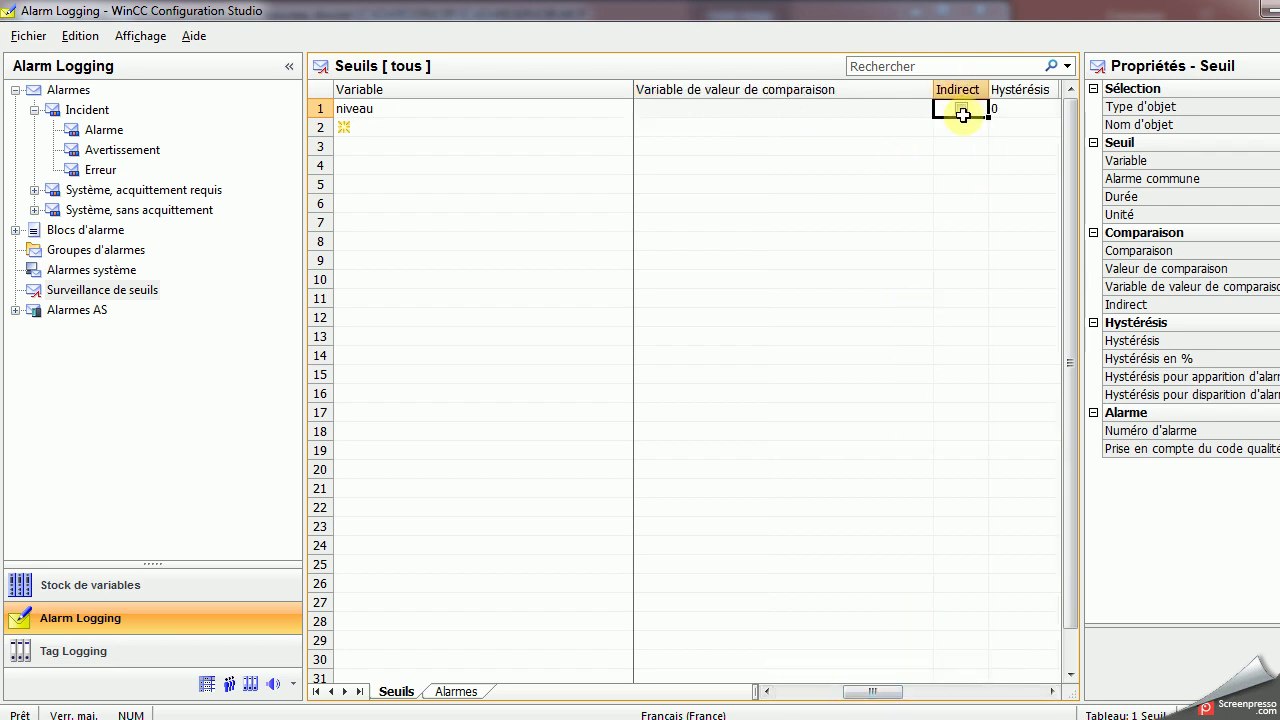
left_click(962, 112)
left_click(922, 108)
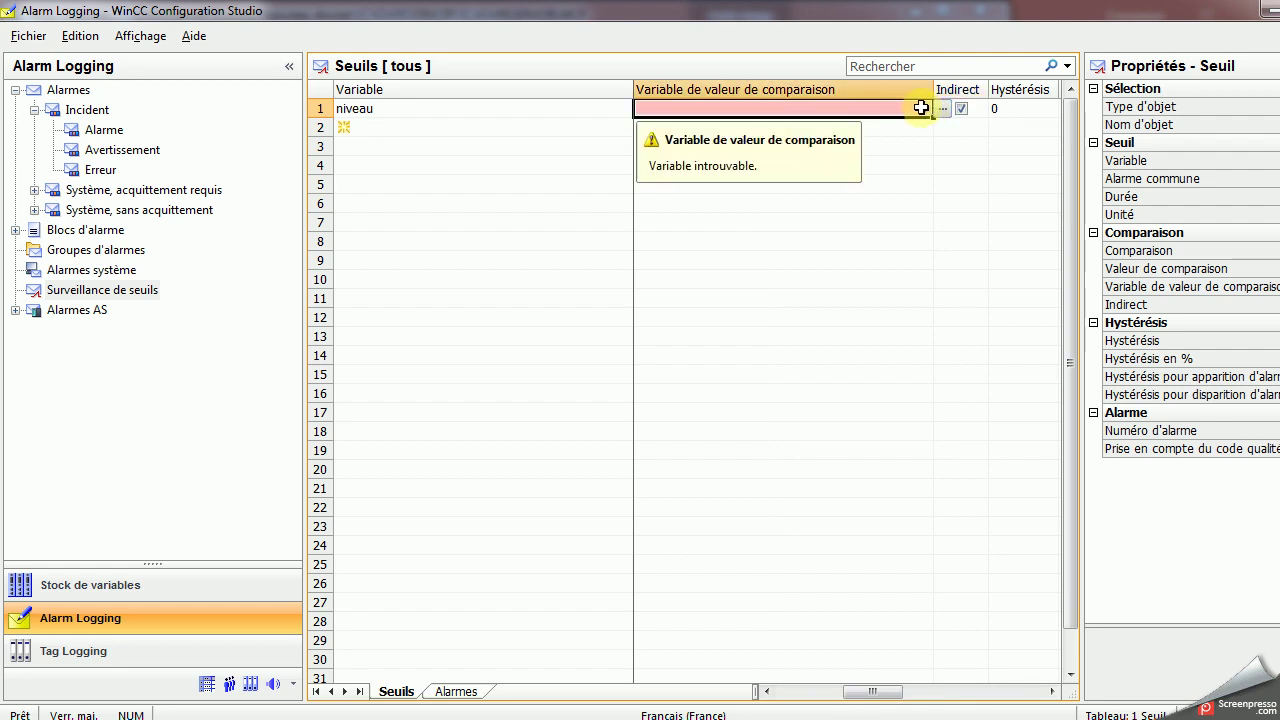
left_click(943, 110)
double_click(650, 262)
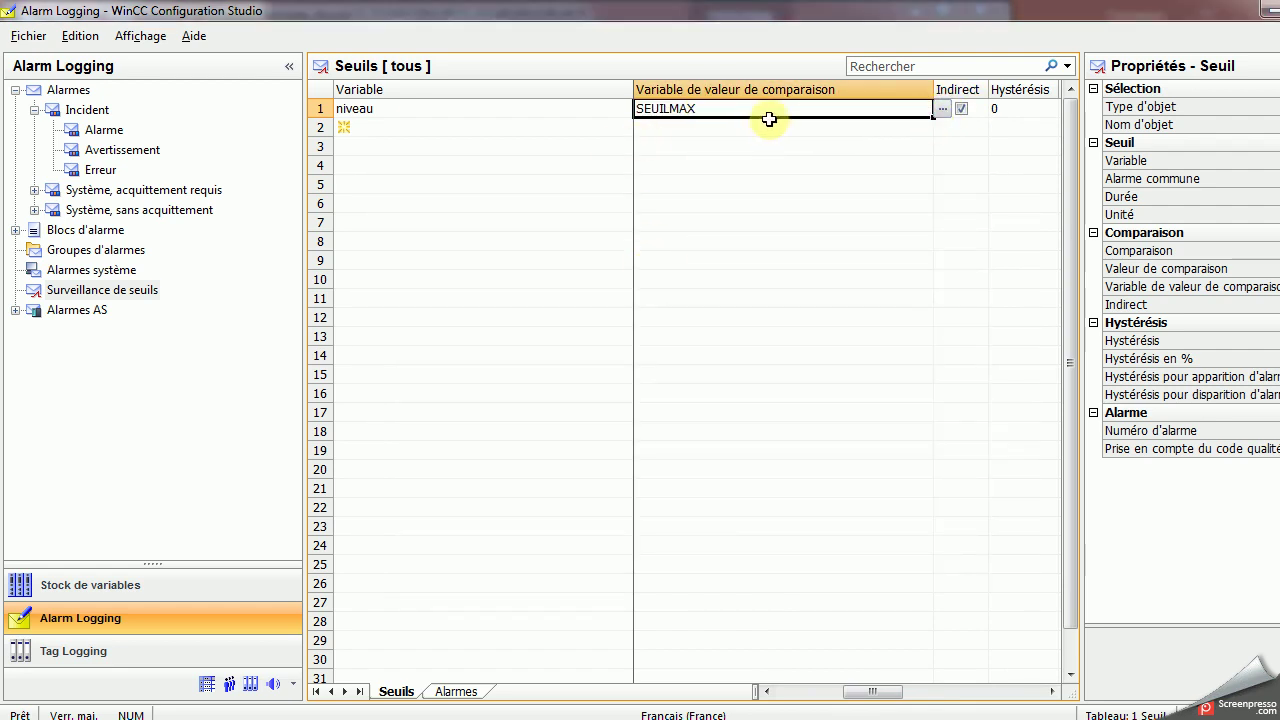
Add a second threshold for the niveau variable with alarm number 4
left_click(385, 135)
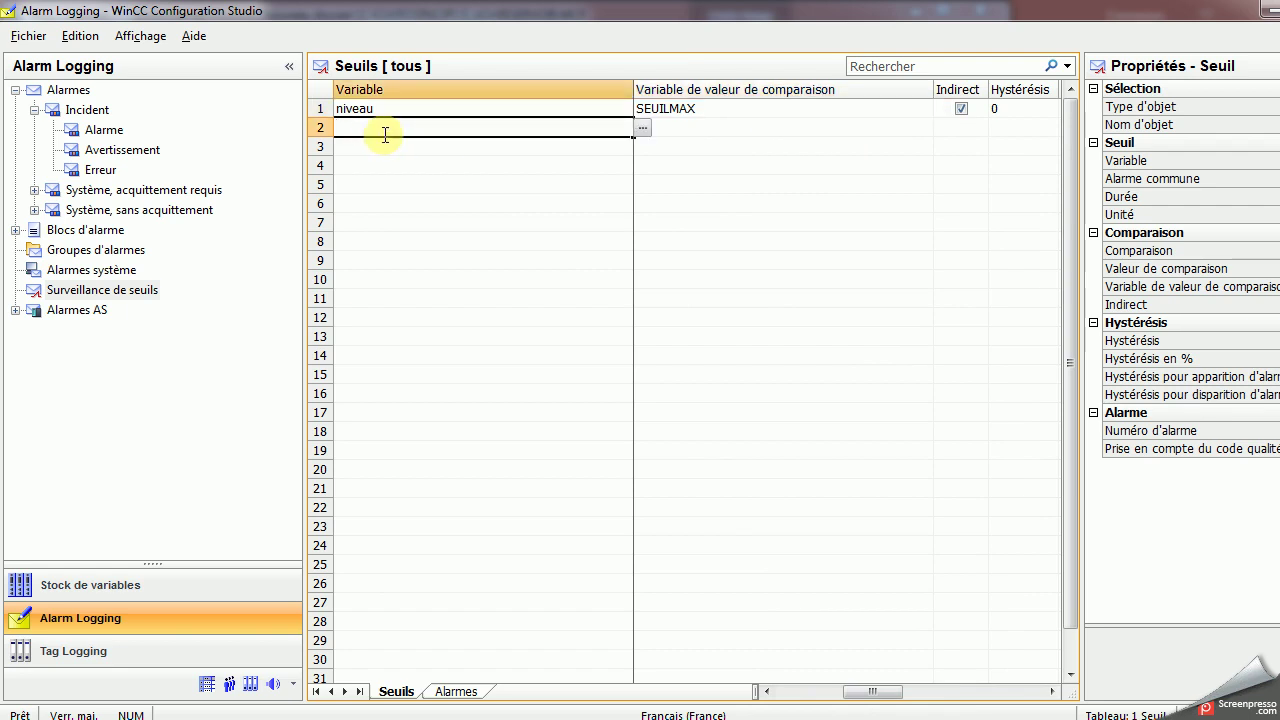
left_click_drag(900, 691, 808, 692)
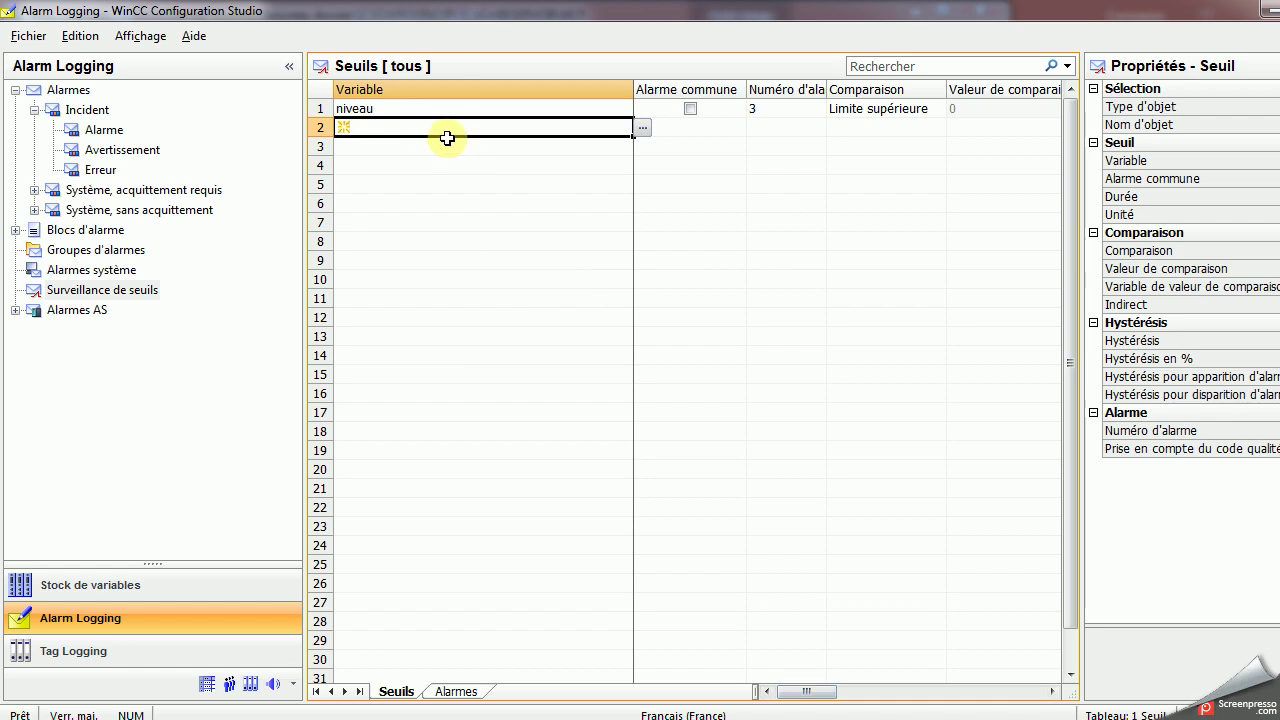
left_click(642, 128)
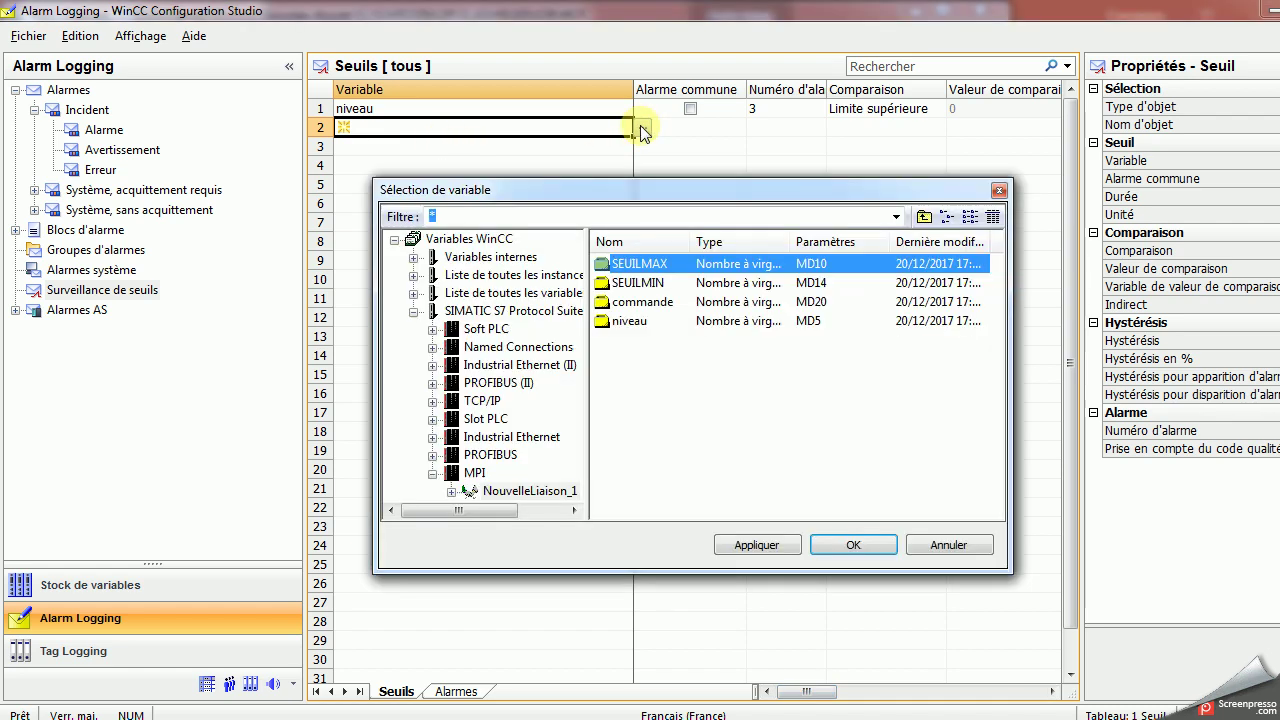
double_click(620, 320)
left_click(793, 129)
type("4")
key("Return")
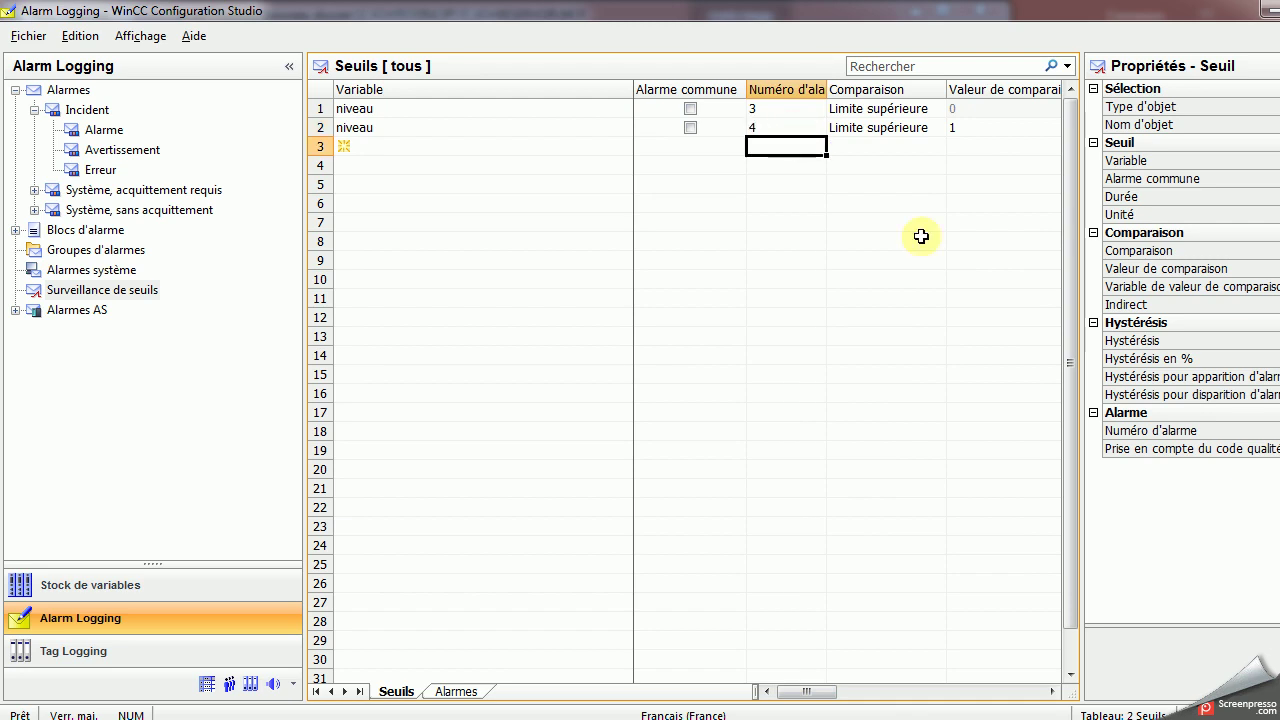
Set the comparison of the second niveau threshold to Limite inférieure with a comparison value of 1
left_click(899, 127)
left_click(955, 127)
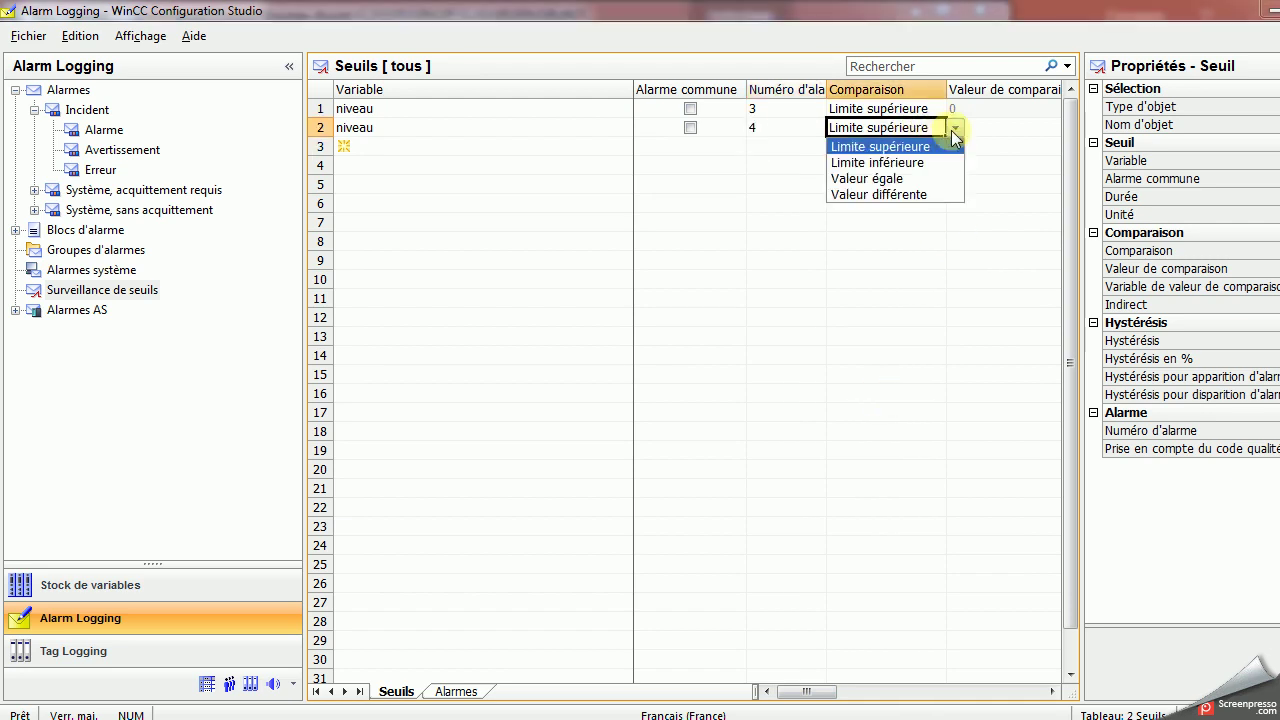
left_click(893, 162)
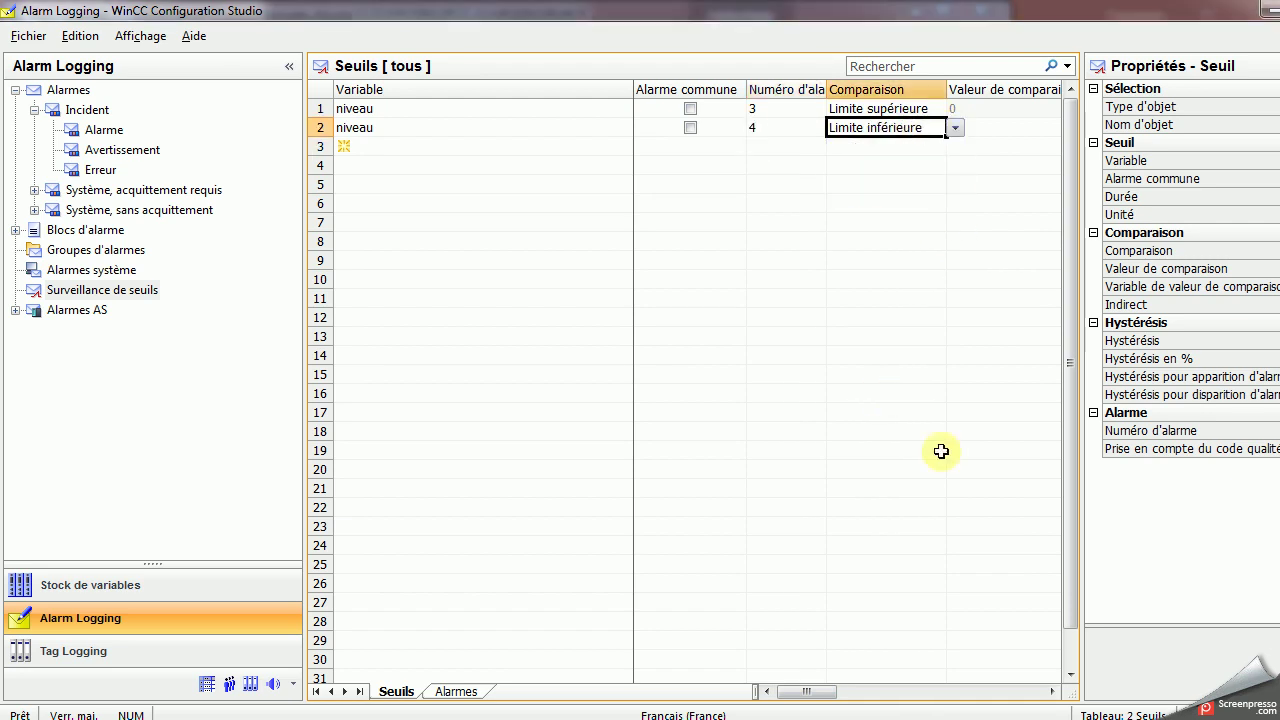
left_click_drag(808, 691, 836, 691)
left_click(877, 127)
type("1")
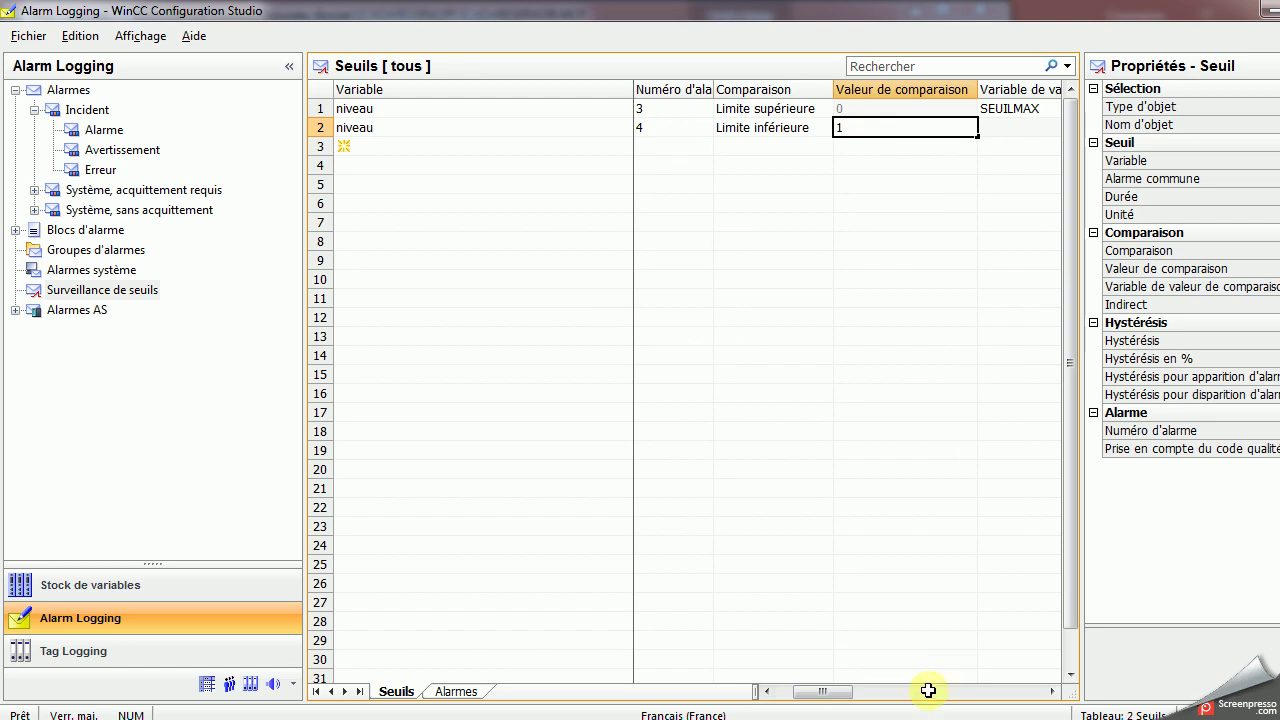
Enable indirect comparison for the second niveau threshold and assign SEUILMIN as its comparison value variable
left_click_drag(840, 702, 920, 705)
left_click(964, 129)
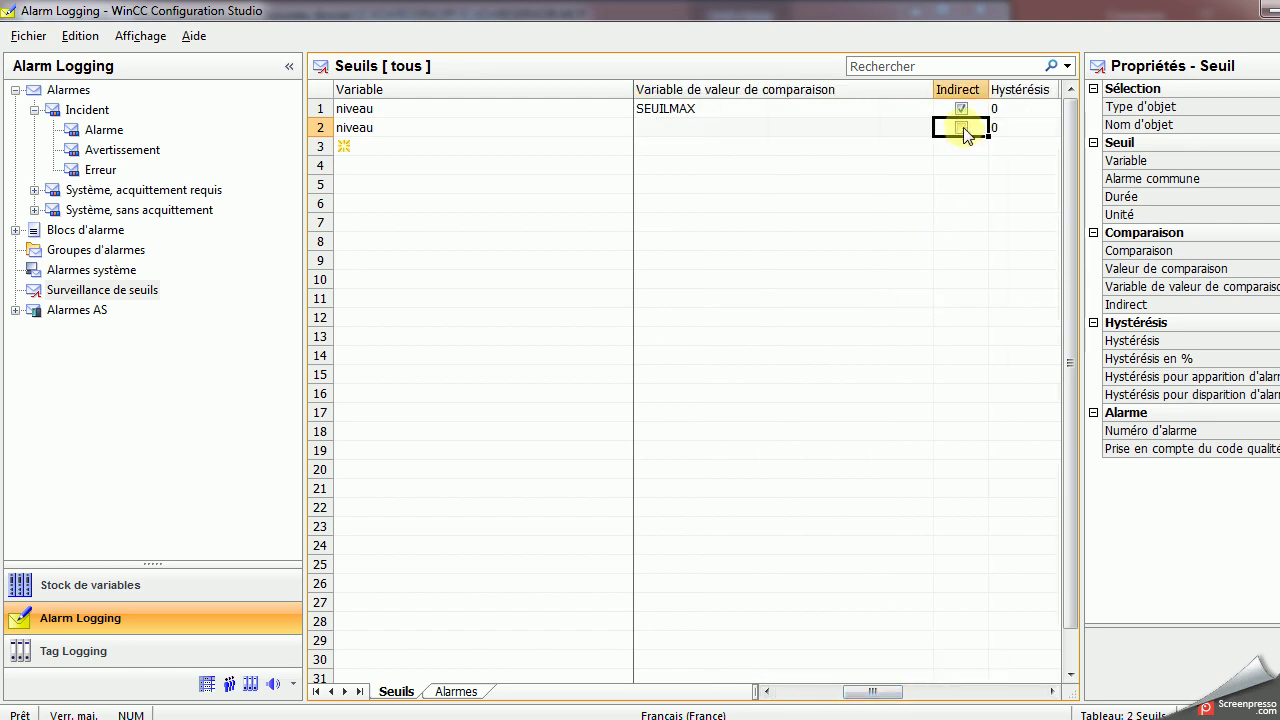
left_click(964, 130)
left_click(918, 130)
left_click(942, 128)
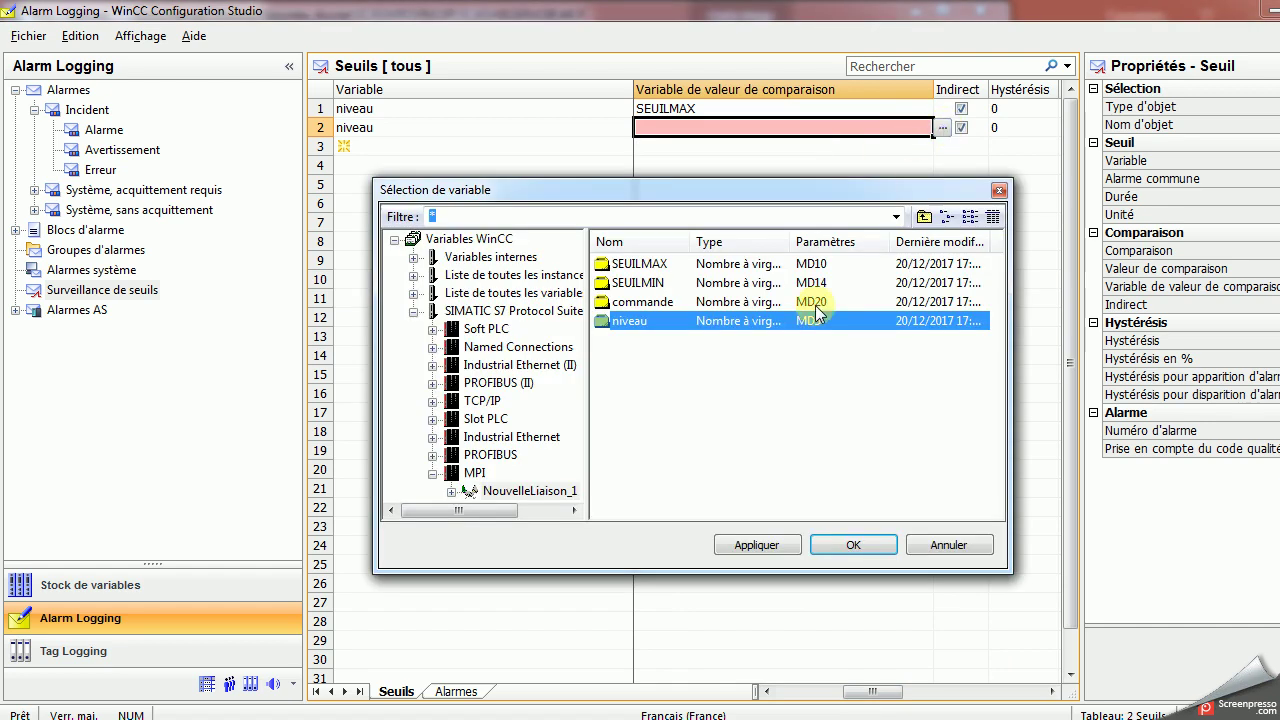
double_click(663, 278)
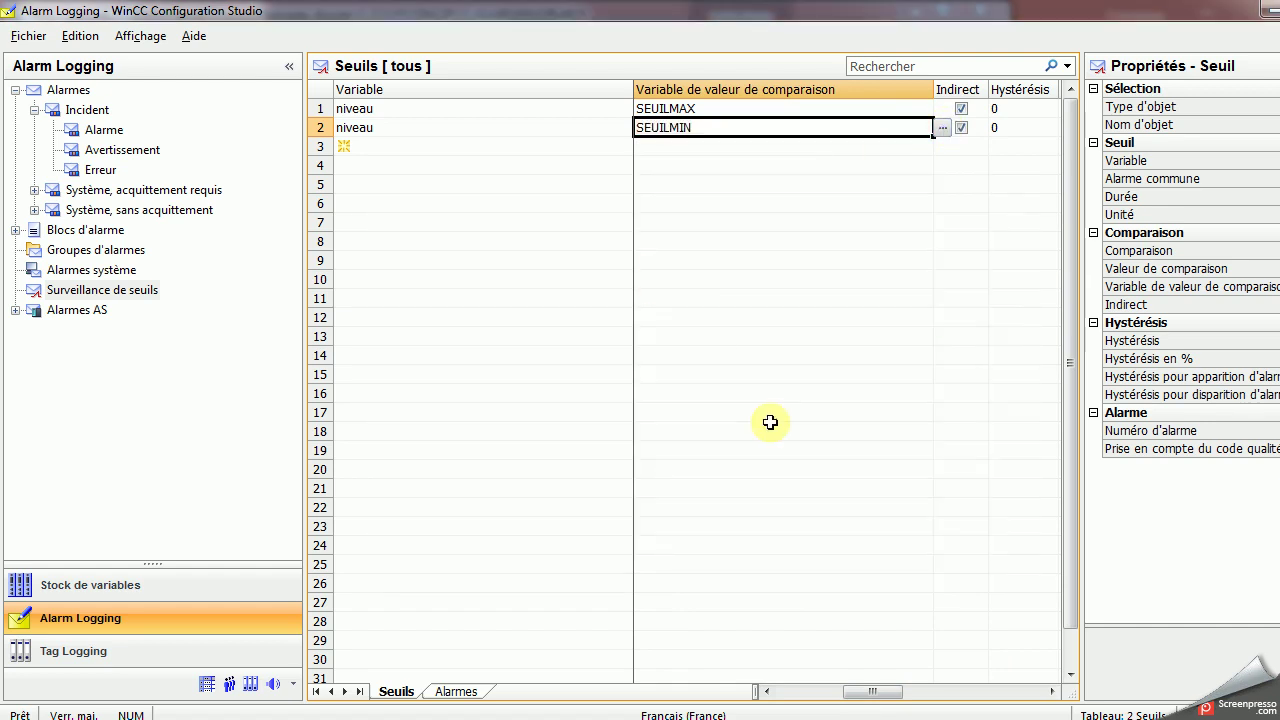
Switch to WinCC Explorer, run principale.Pdl from Graphics Designer and display the Alarme view in the runtime
left_click_drag(493, 278, 437, 266)
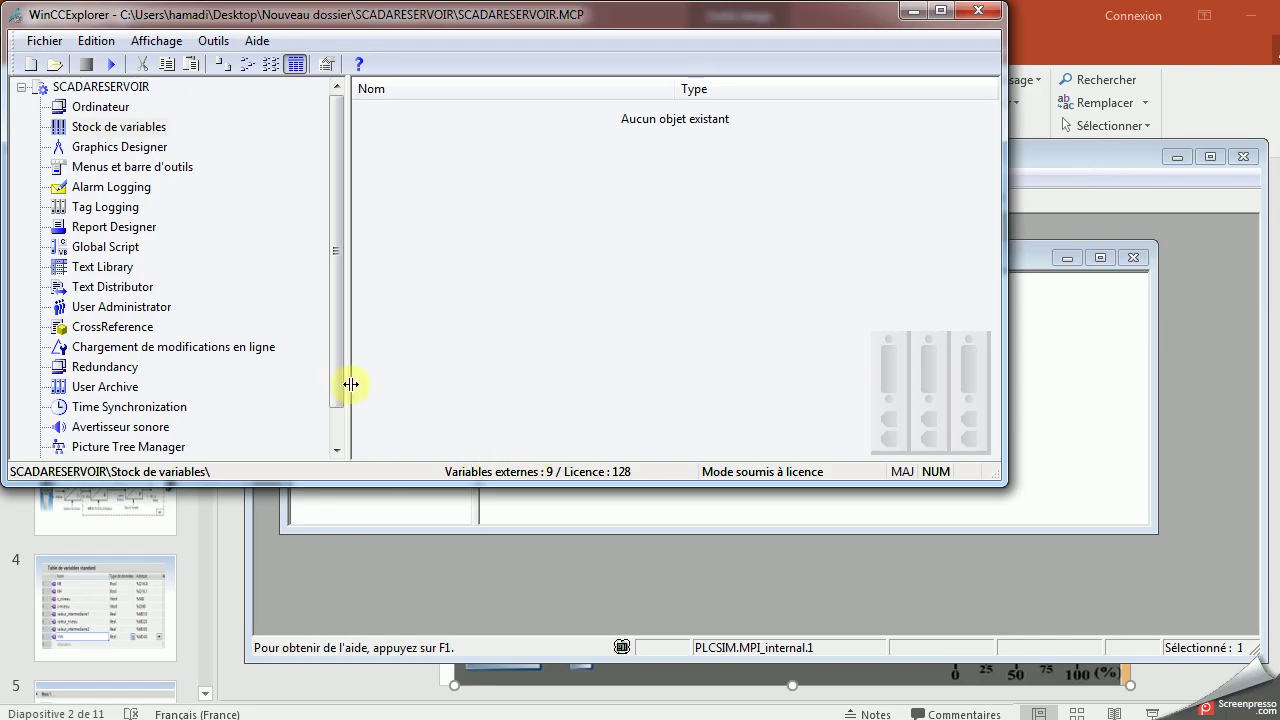
left_click(119, 150)
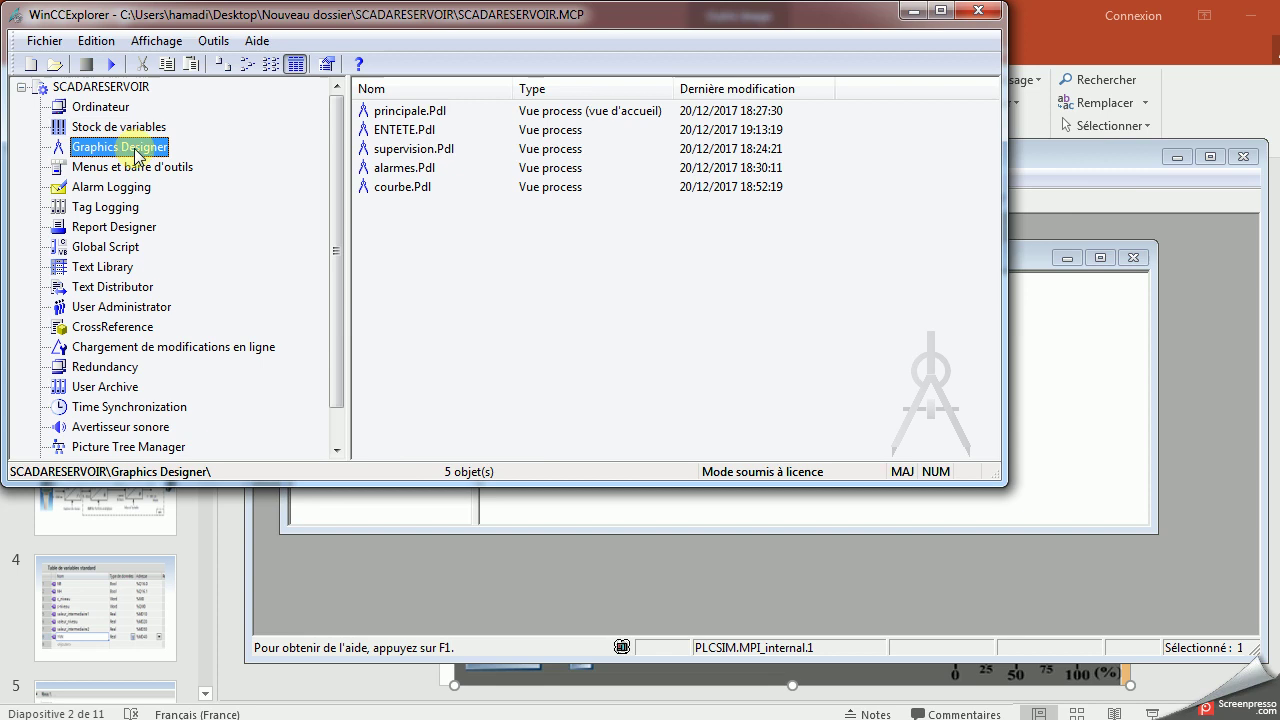
double_click(412, 110)
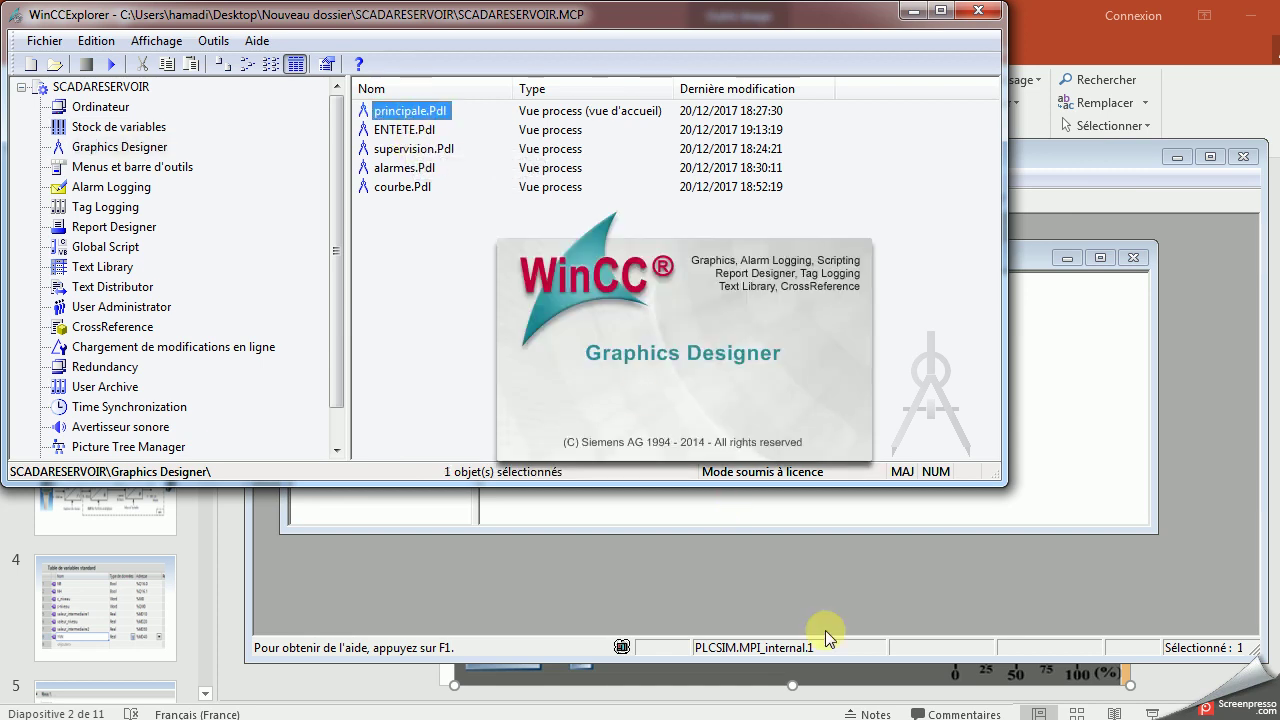
mouse_move(955, 712)
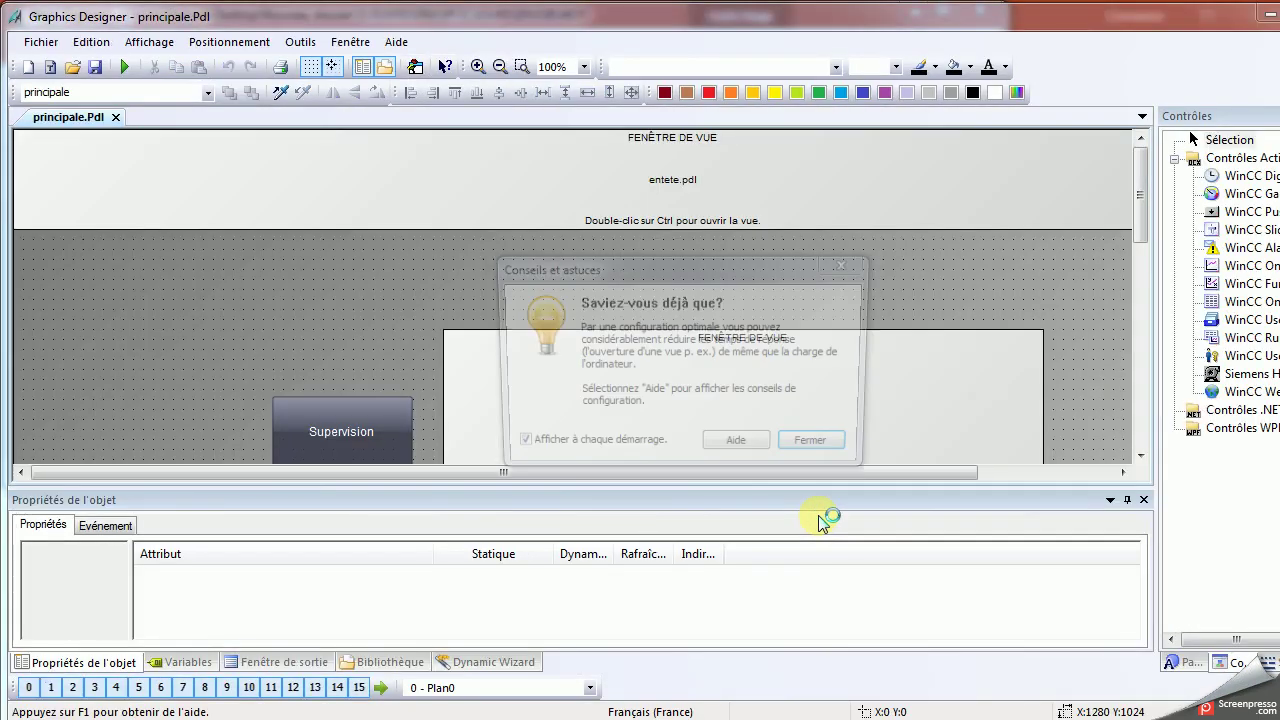
left_click(785, 446)
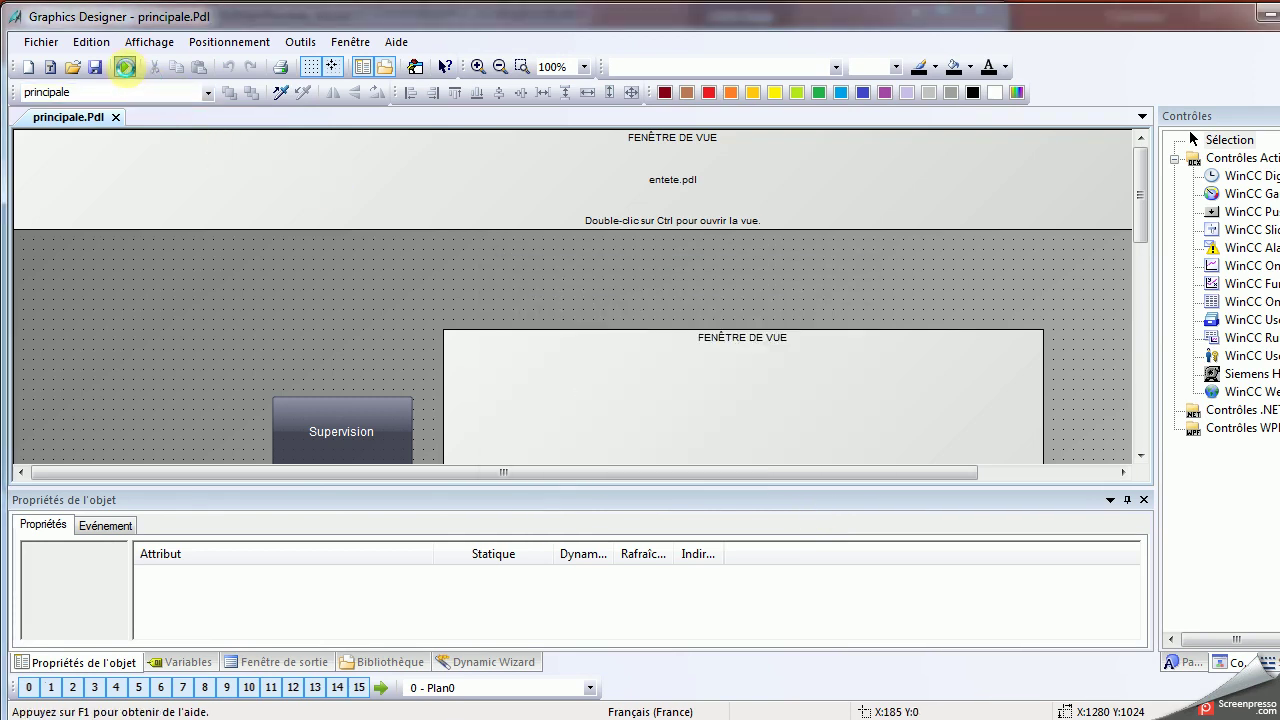
left_click(125, 67)
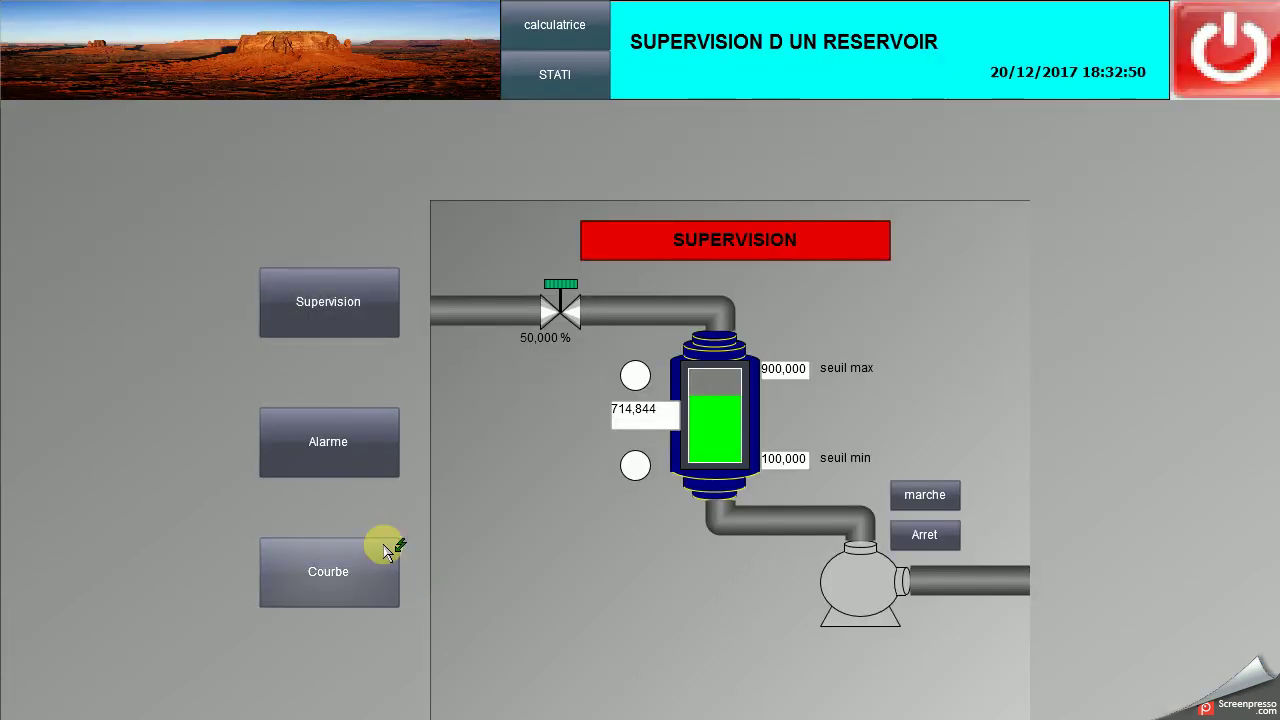
left_click(340, 452)
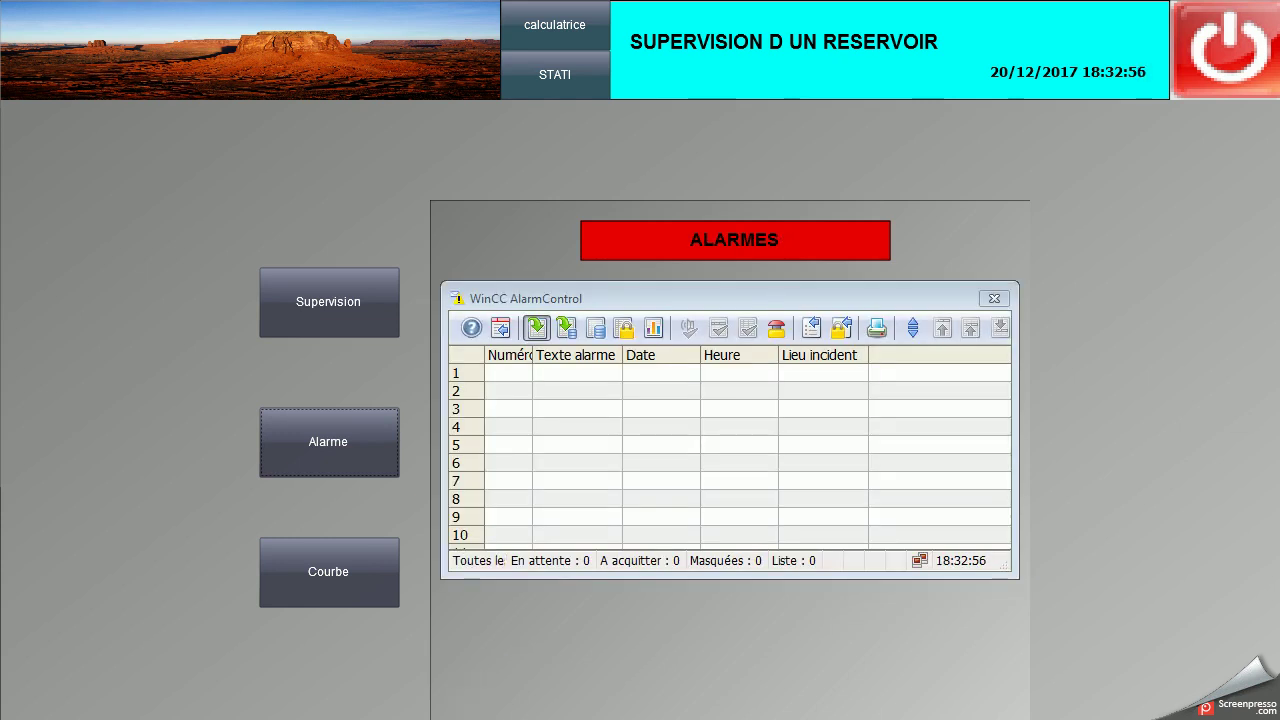
Switch to S7-PLCSIM, raise the CNIV input to 32247 and check the resulting niveau value
key("super")
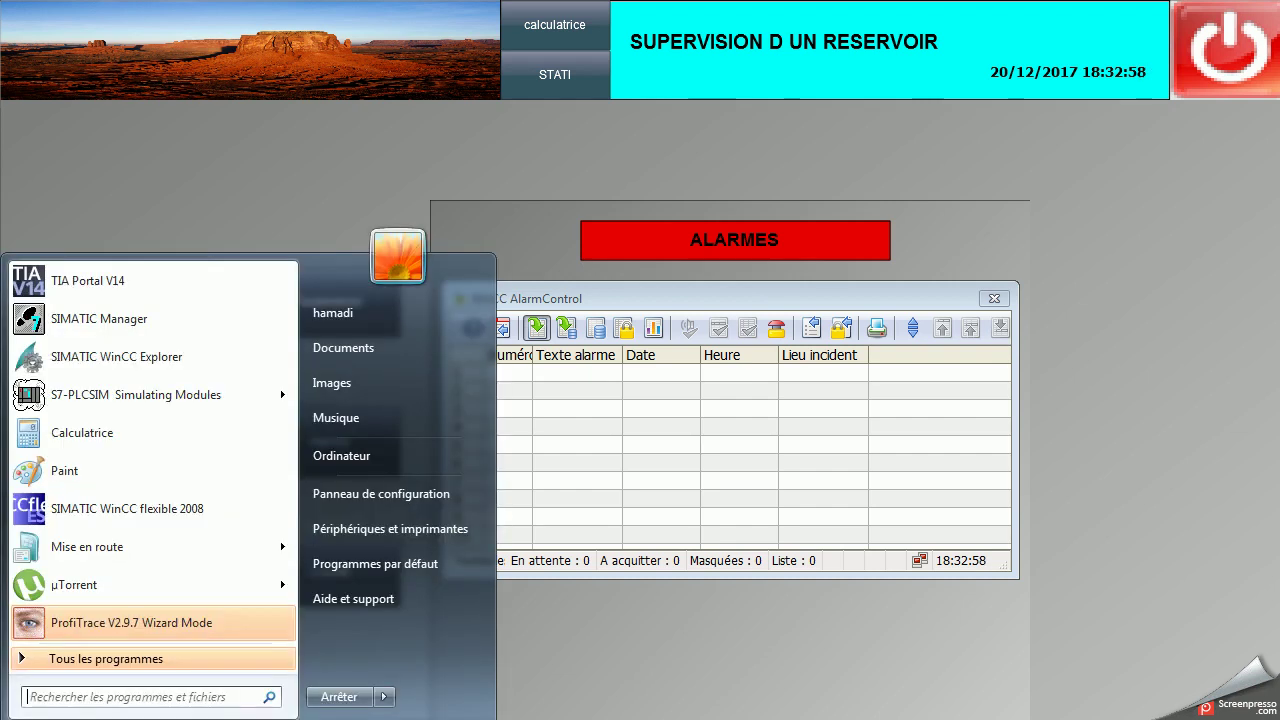
key("alt+Tab")
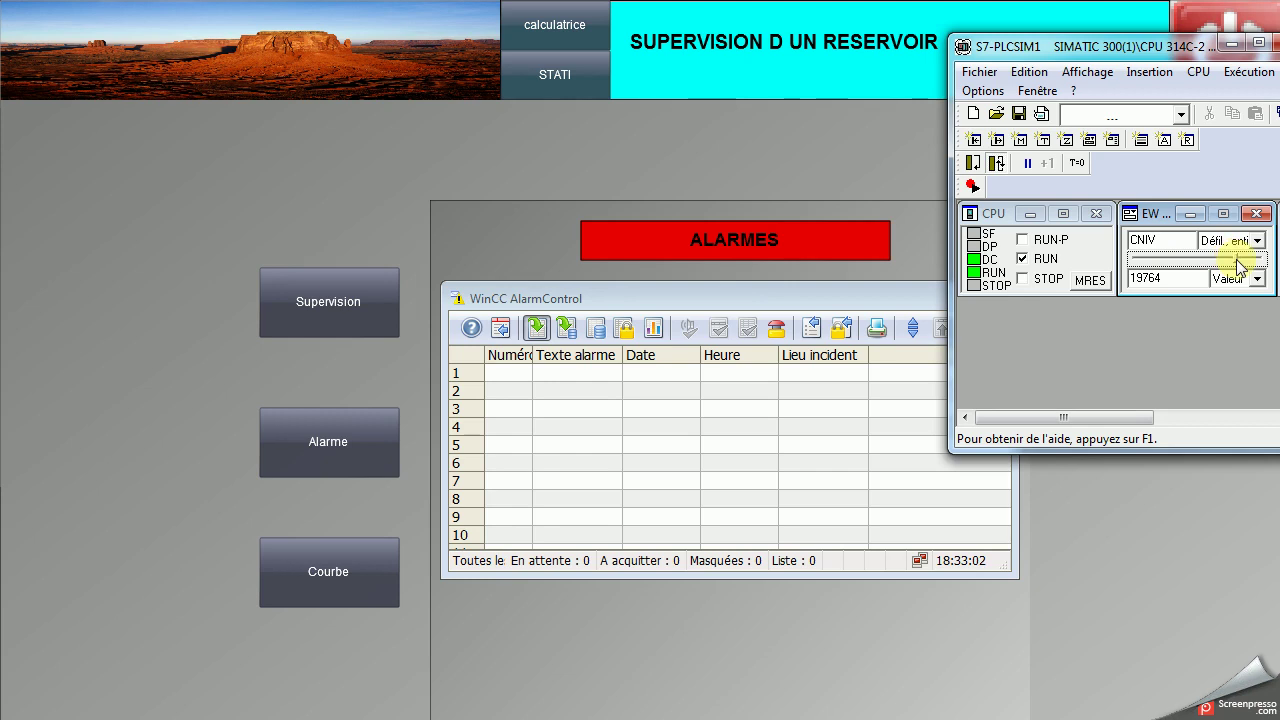
left_click_drag(1243, 264, 1262, 268)
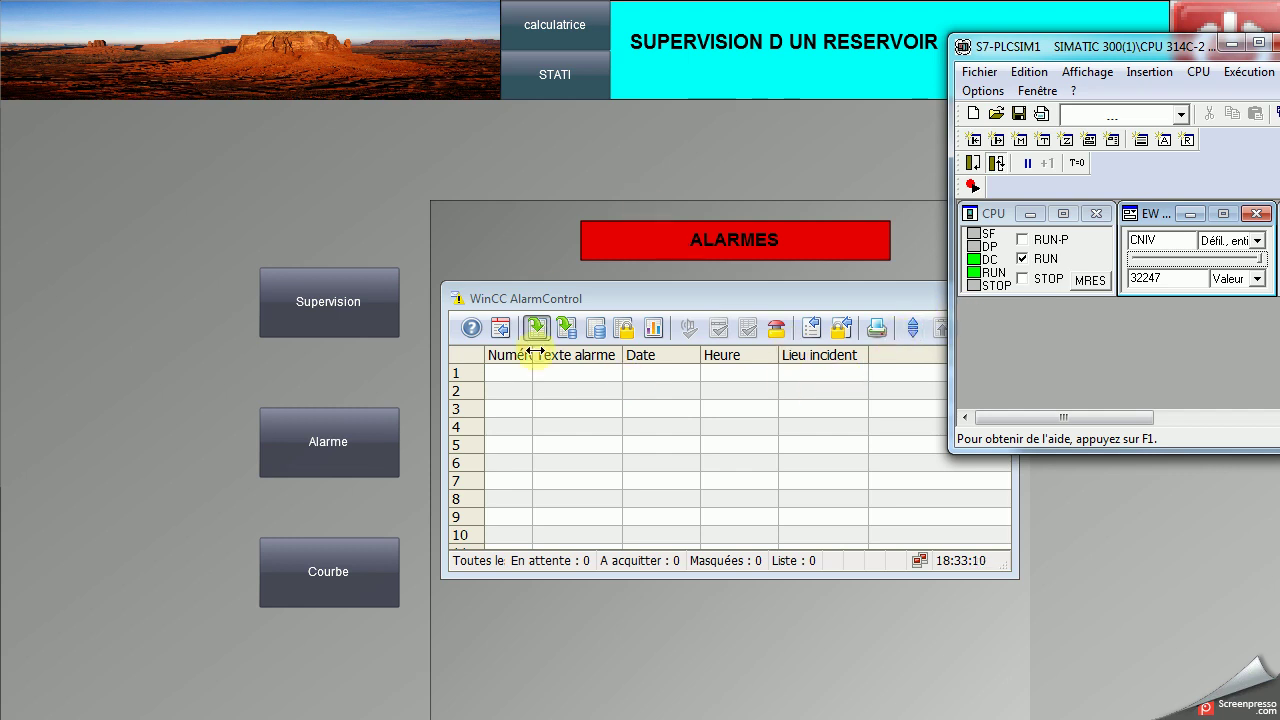
left_click_drag(1062, 420, 1188, 422)
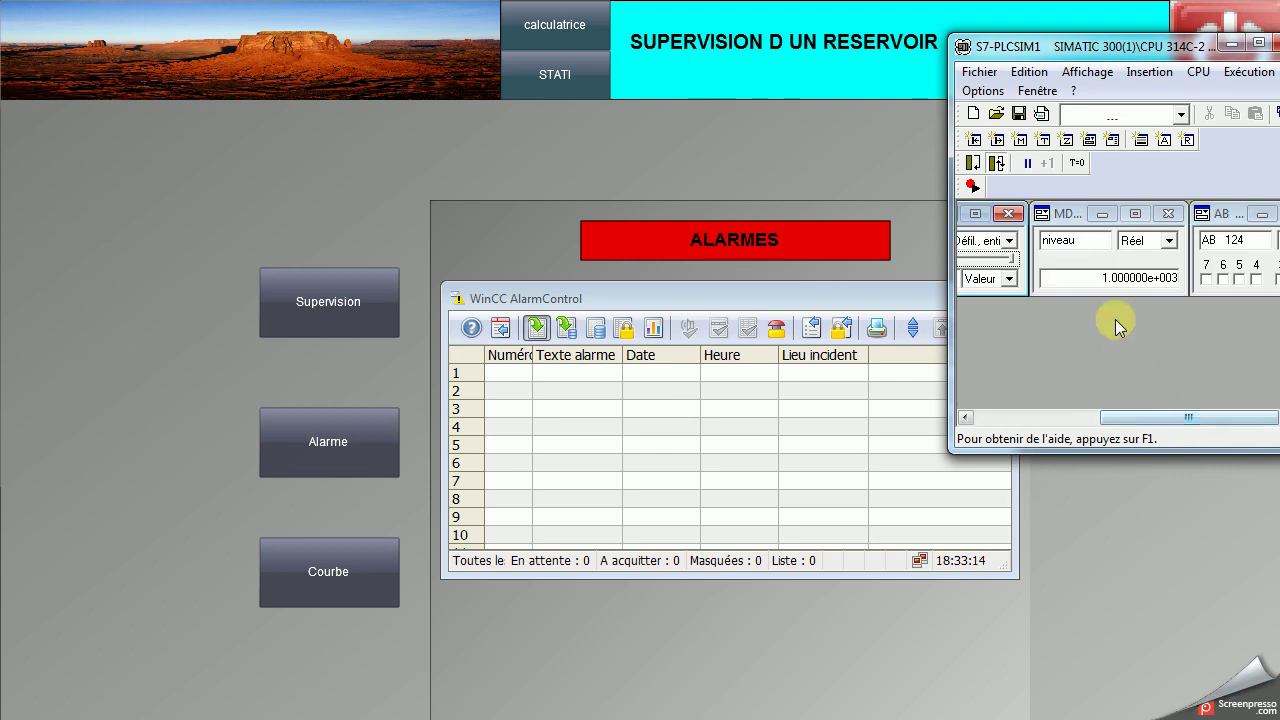
left_click_drag(1186, 419, 972, 418)
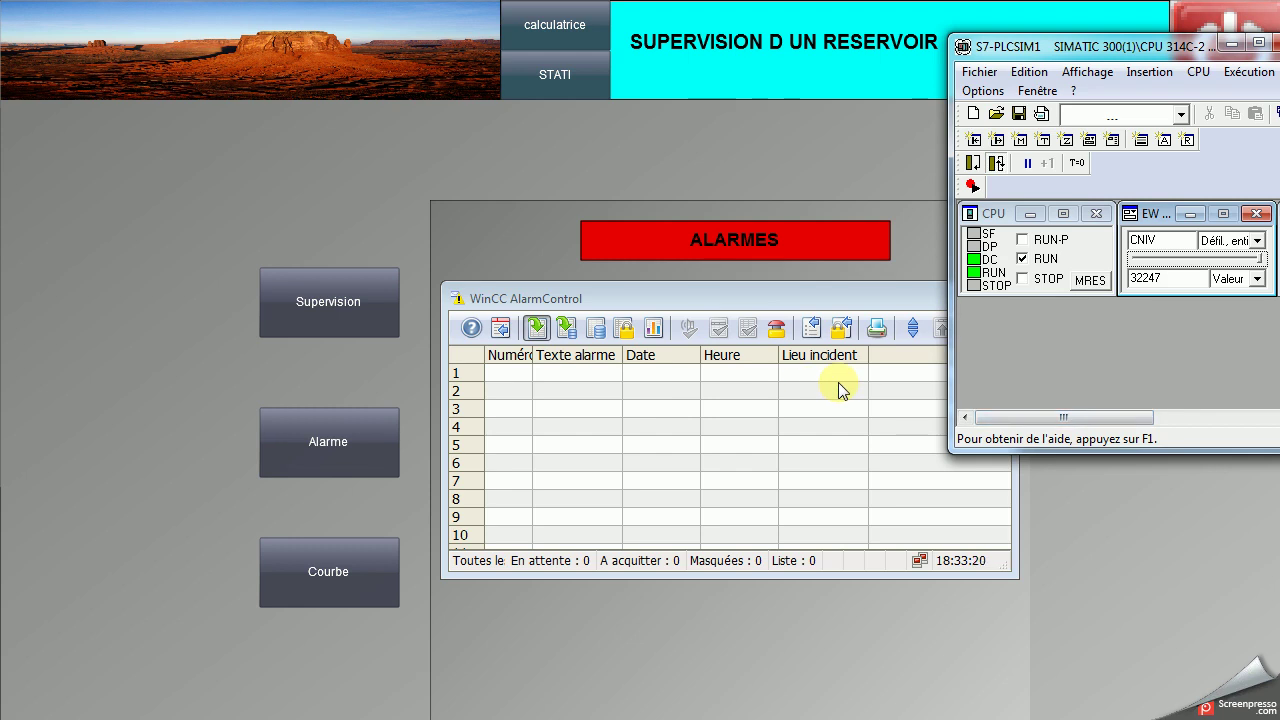
Exit the runtime and enable Alarm Logging Runtime in the startup order of the project's server computer
left_click(478, 212)
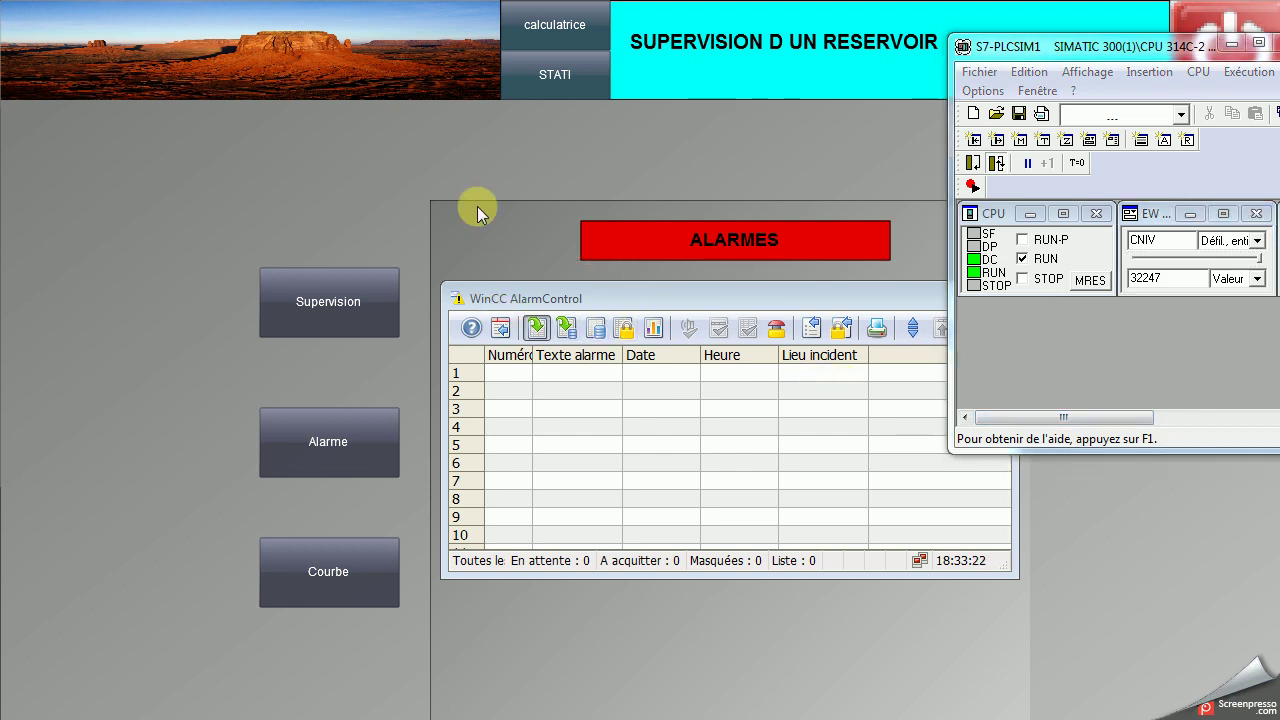
left_click(1218, 18)
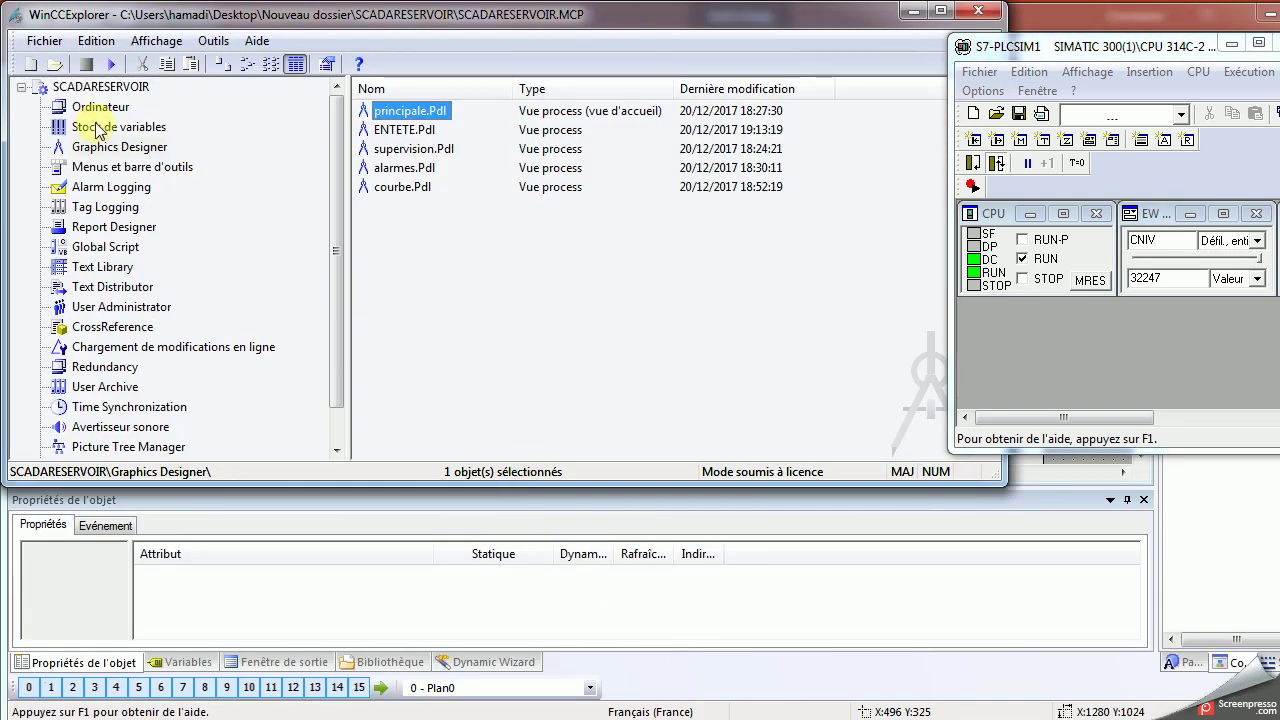
left_click(100, 107)
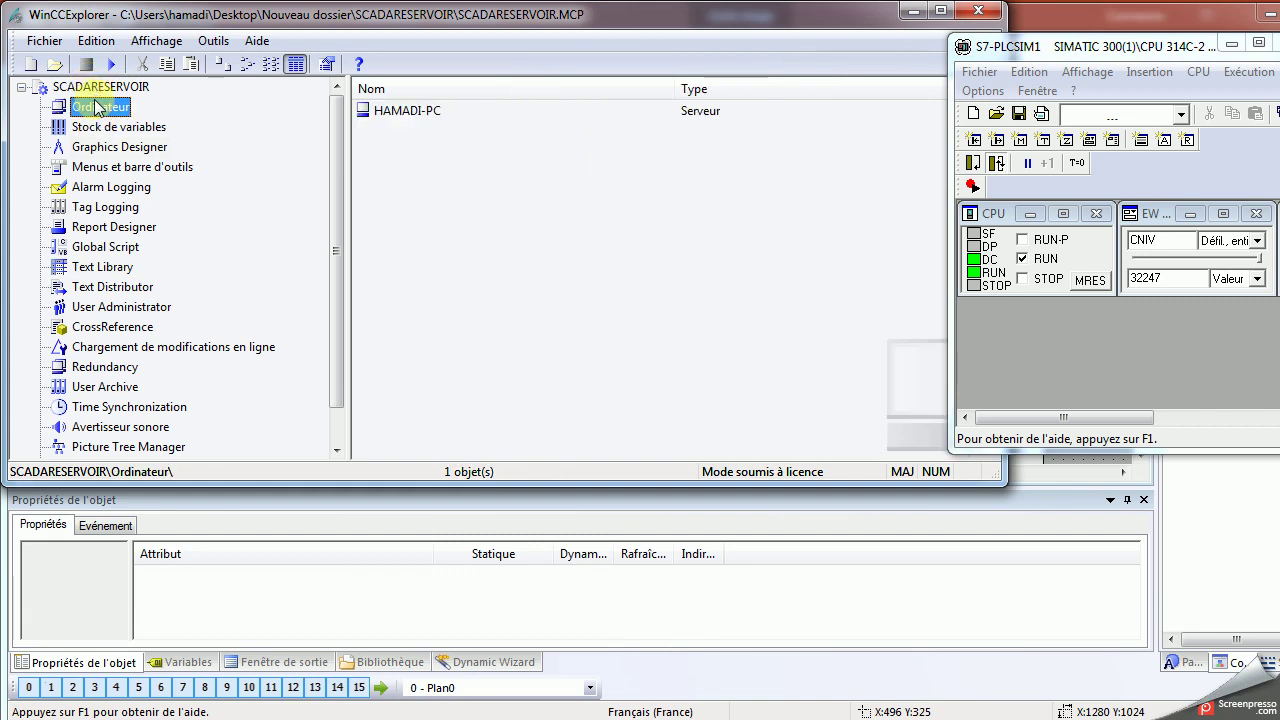
left_click(397, 114)
right_click(397, 114)
left_click(450, 224)
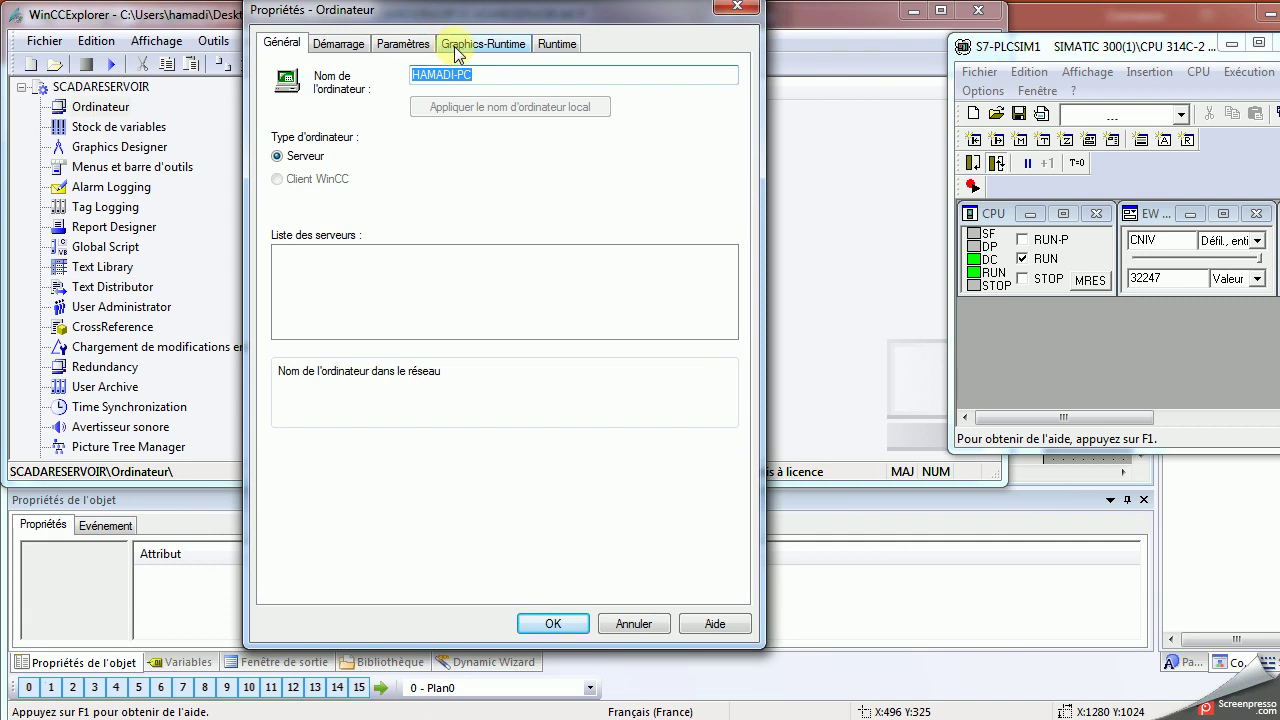
left_click(335, 44)
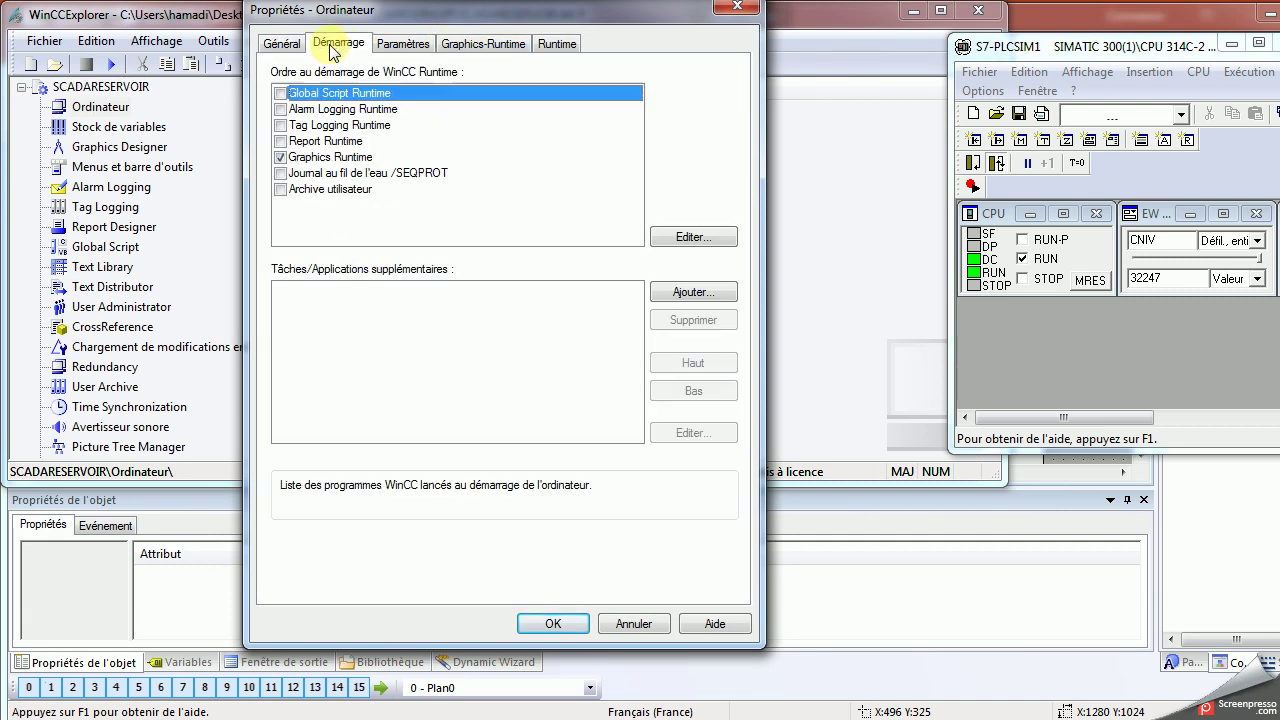
left_click(281, 109)
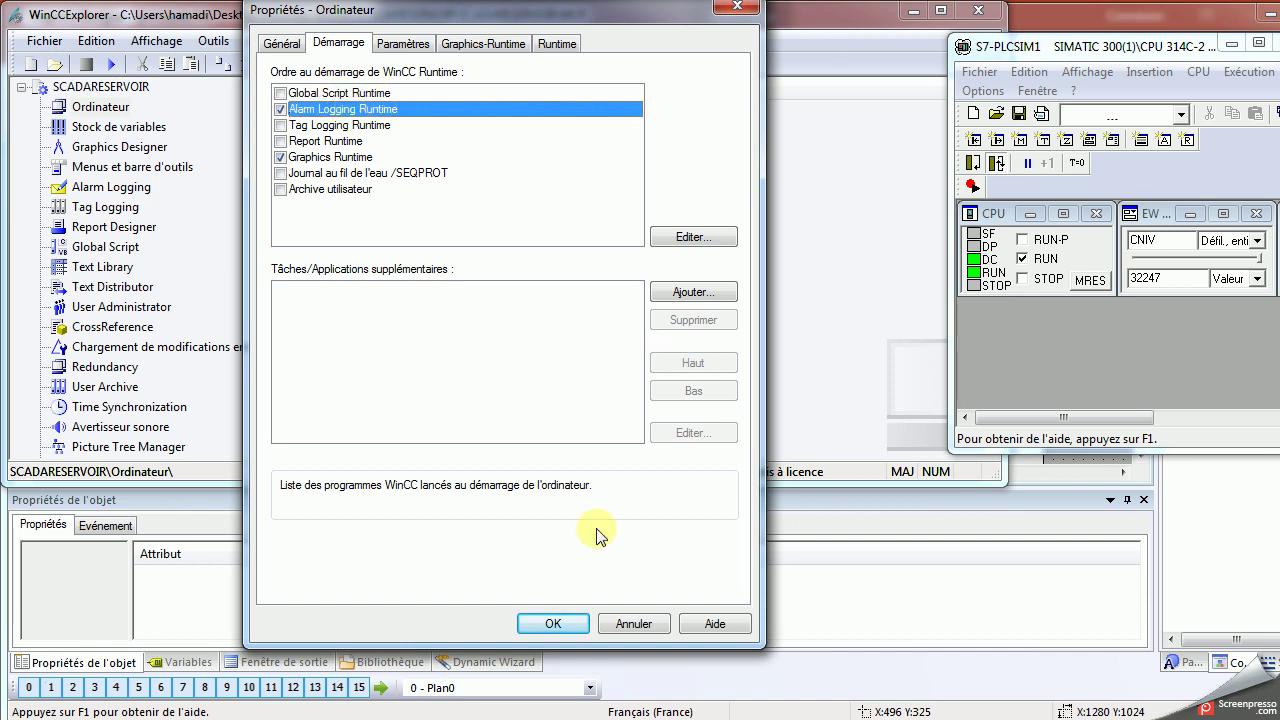
left_click(555, 620)
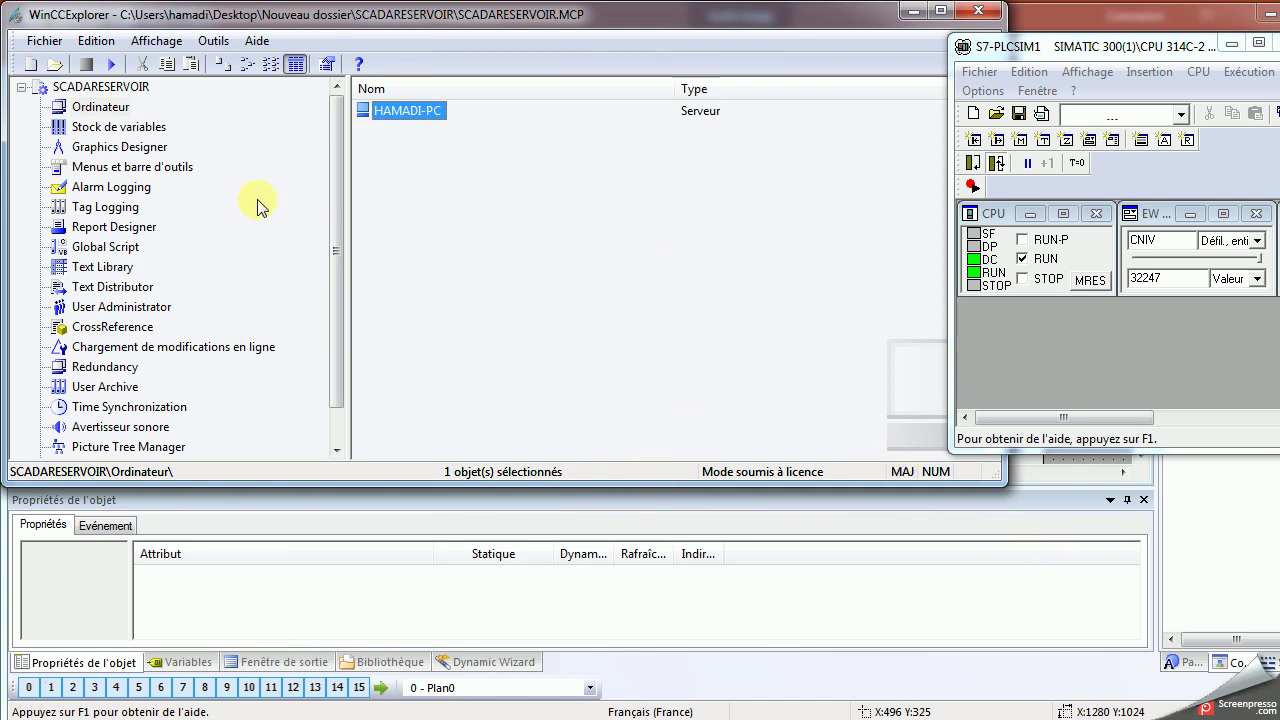
Run principale.Pdl from Graphics Designer and display the Alarme view with a wider Texte alarme column
left_click(120, 148)
double_click(425, 112)
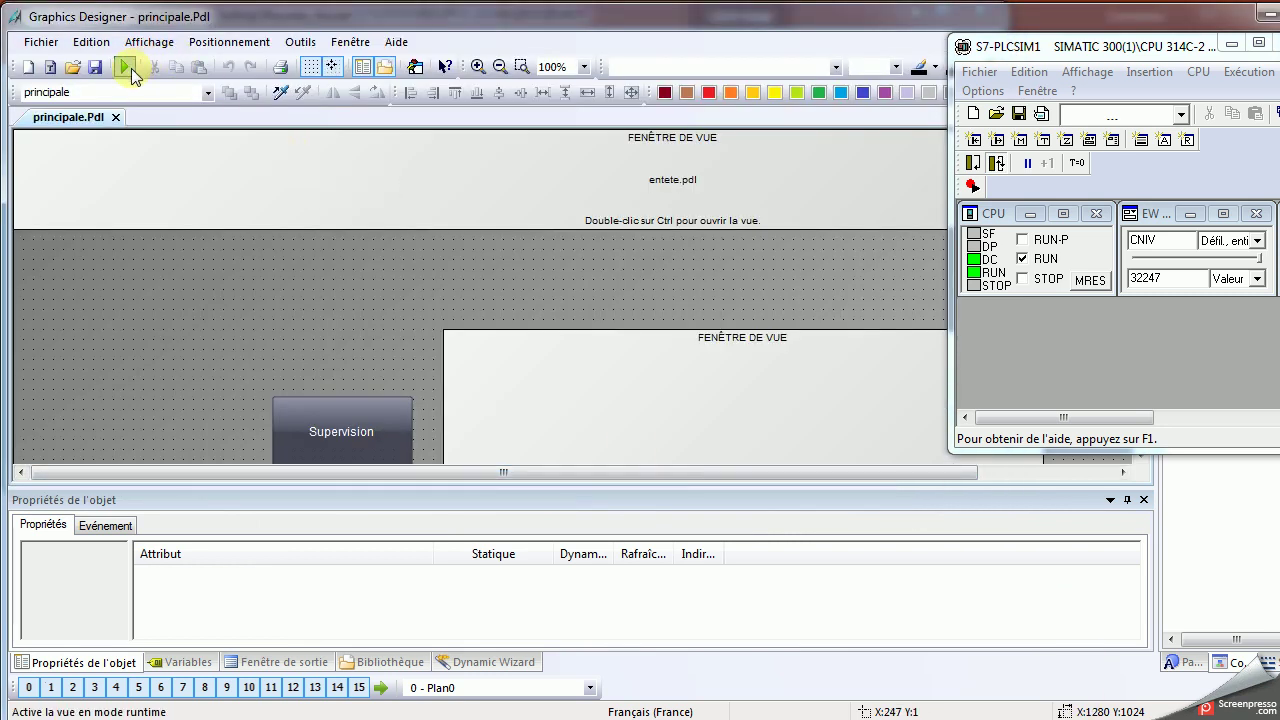
left_click(129, 66)
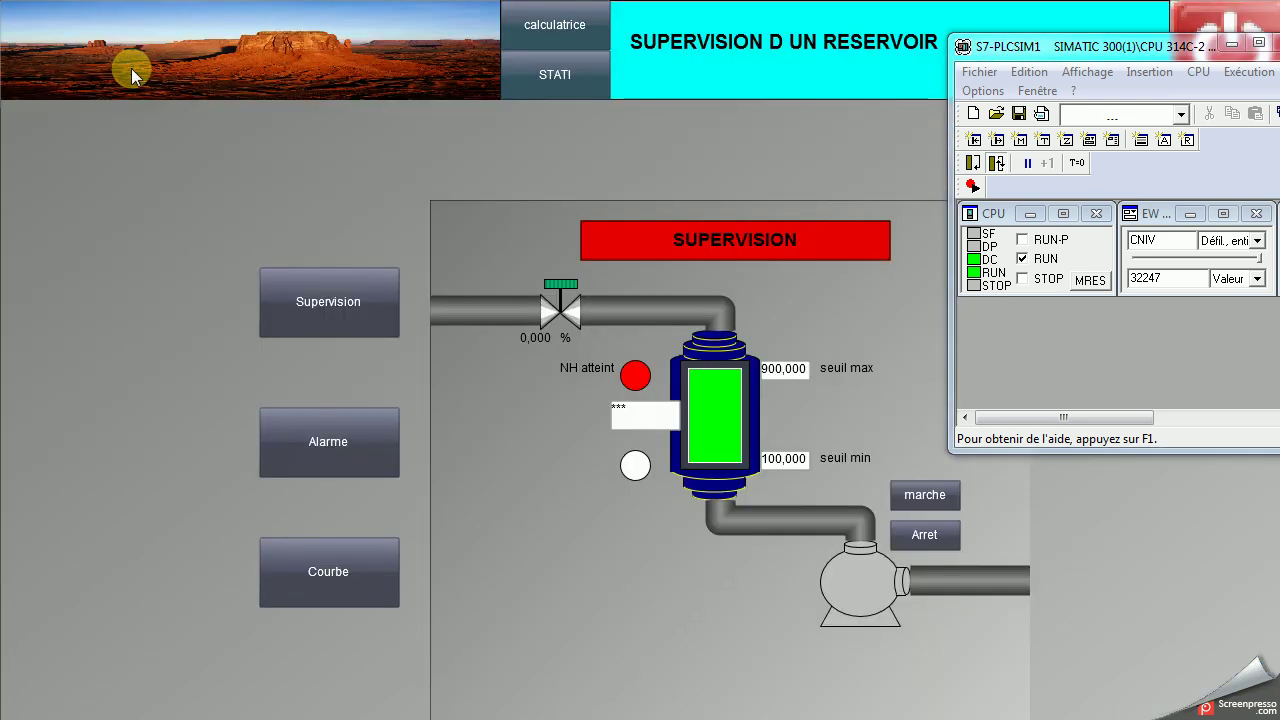
left_click(350, 446)
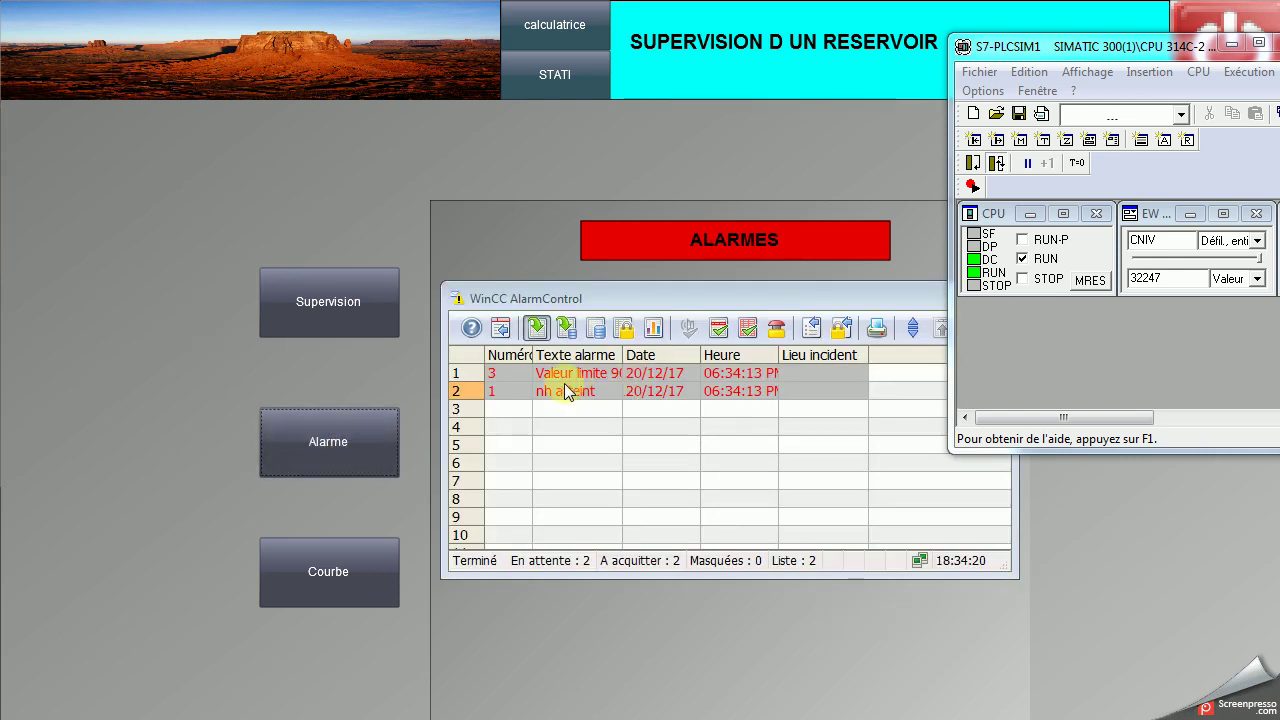
left_click_drag(622, 354, 831, 372)
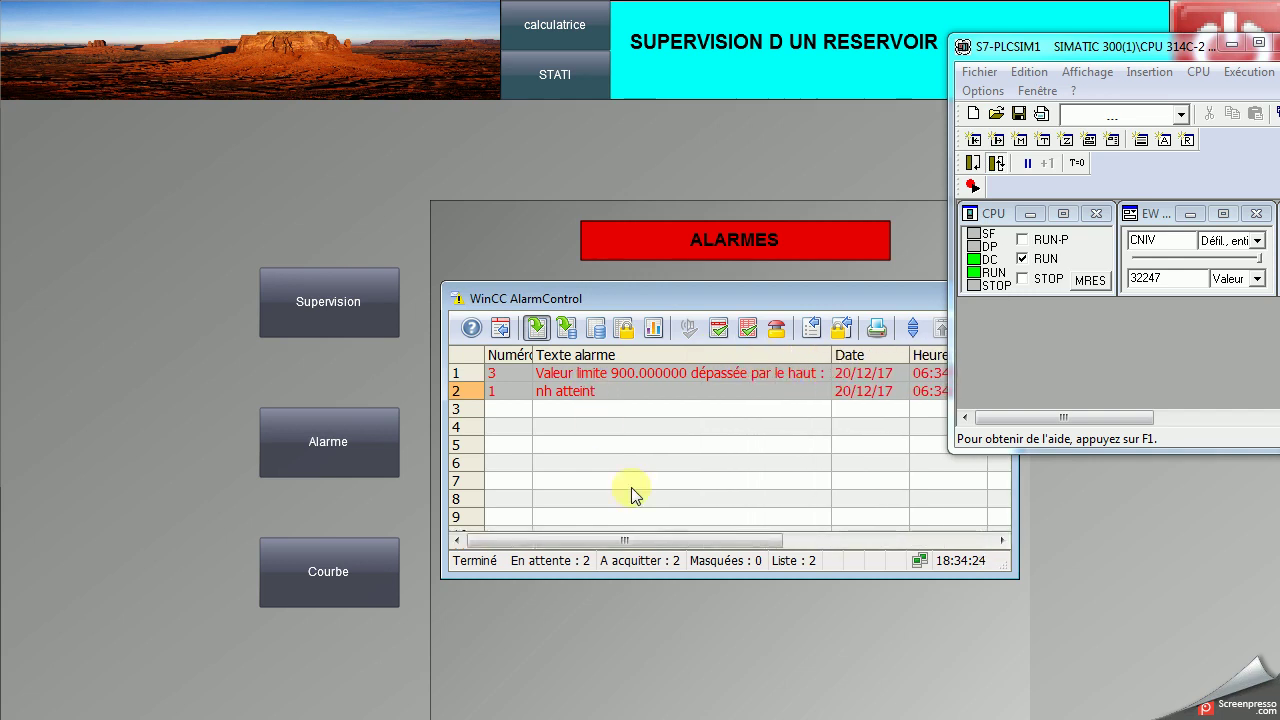
mouse_move(666, 543)
left_mouse_down()
mouse_move(687, 540)
mouse_move(651, 543)
left_mouse_up()
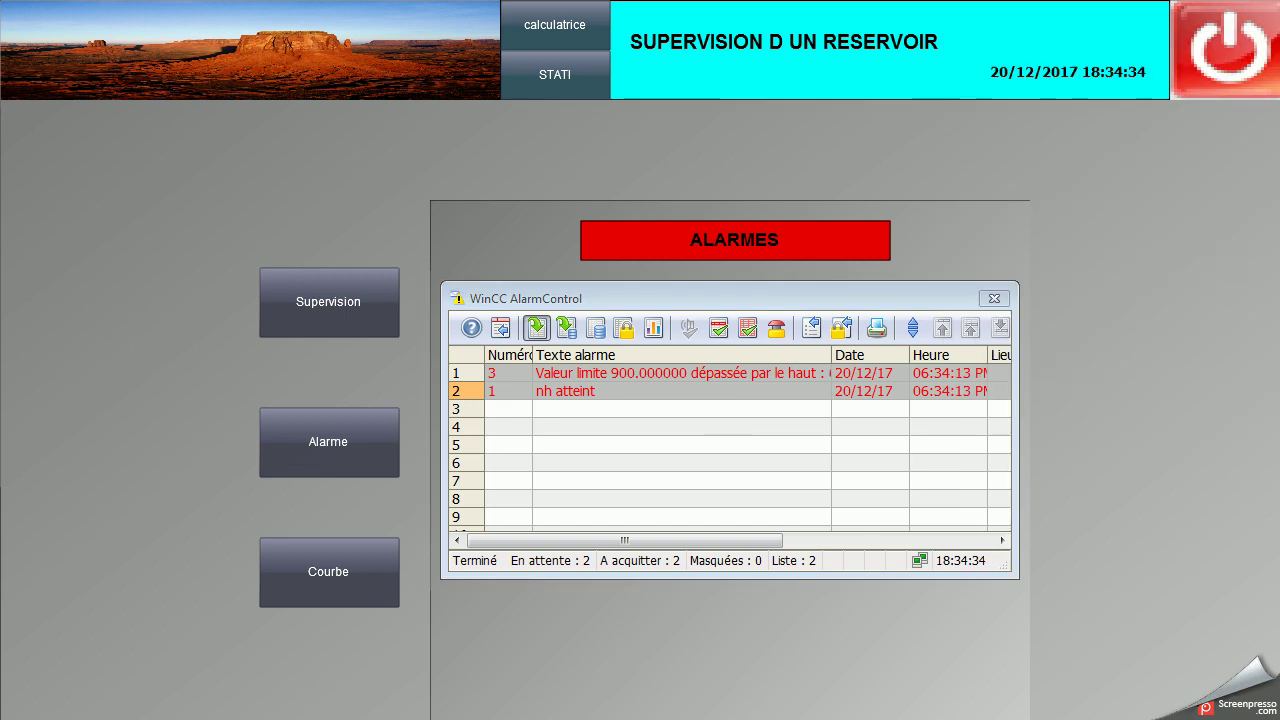
Lower the CNIV input to 9882 in S7-PLCSIM and acknowledge the pending alarms in the runtime
key("super")
key("alt+Tab")
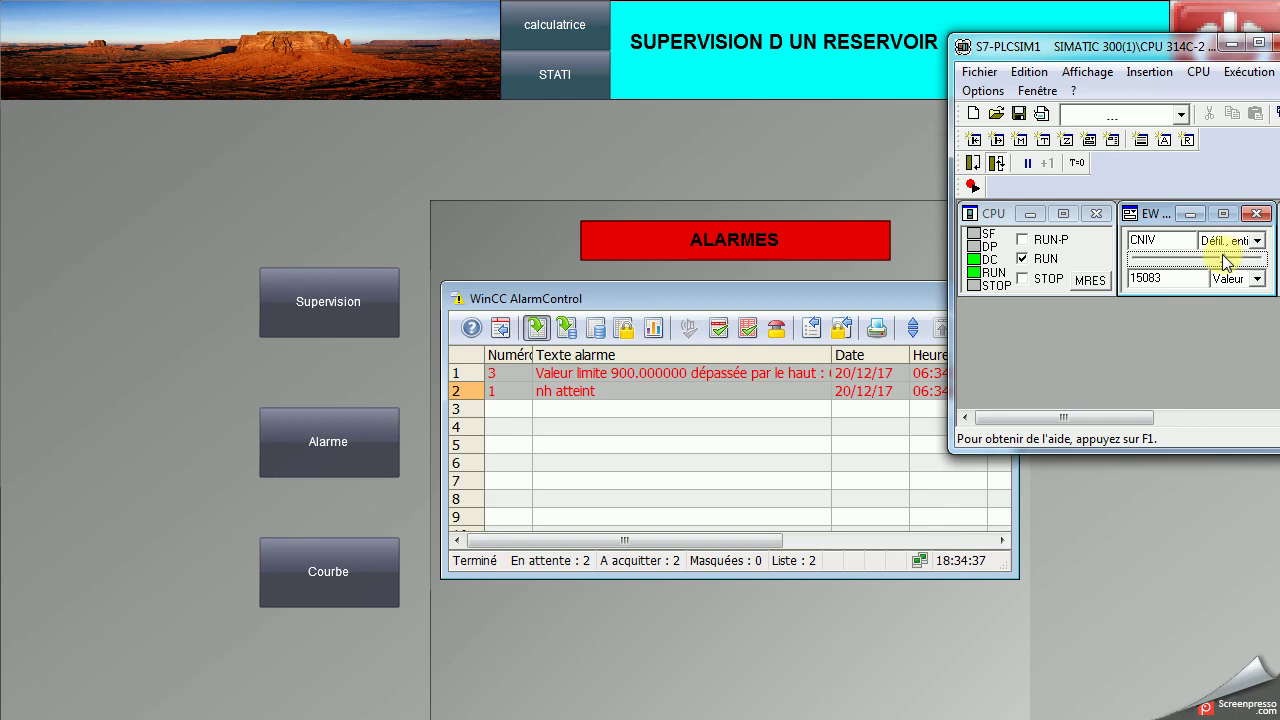
left_click(718, 333)
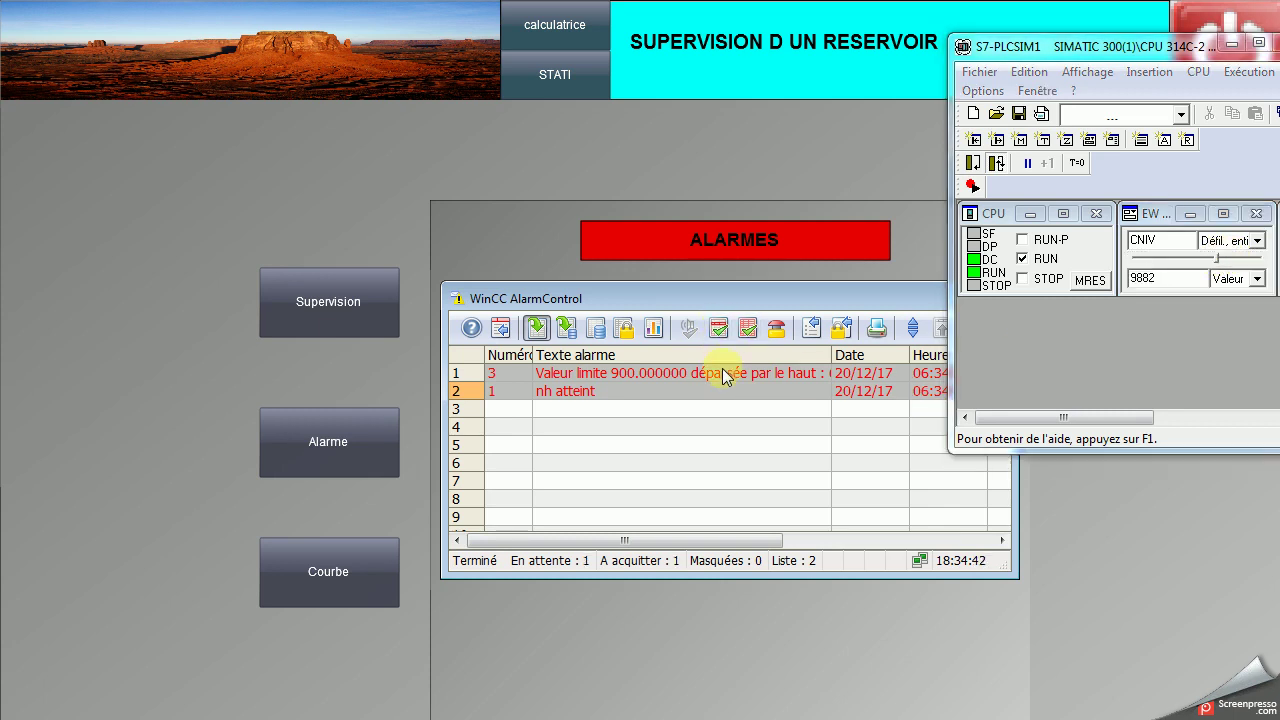
left_click(718, 333)
left_click(726, 334)
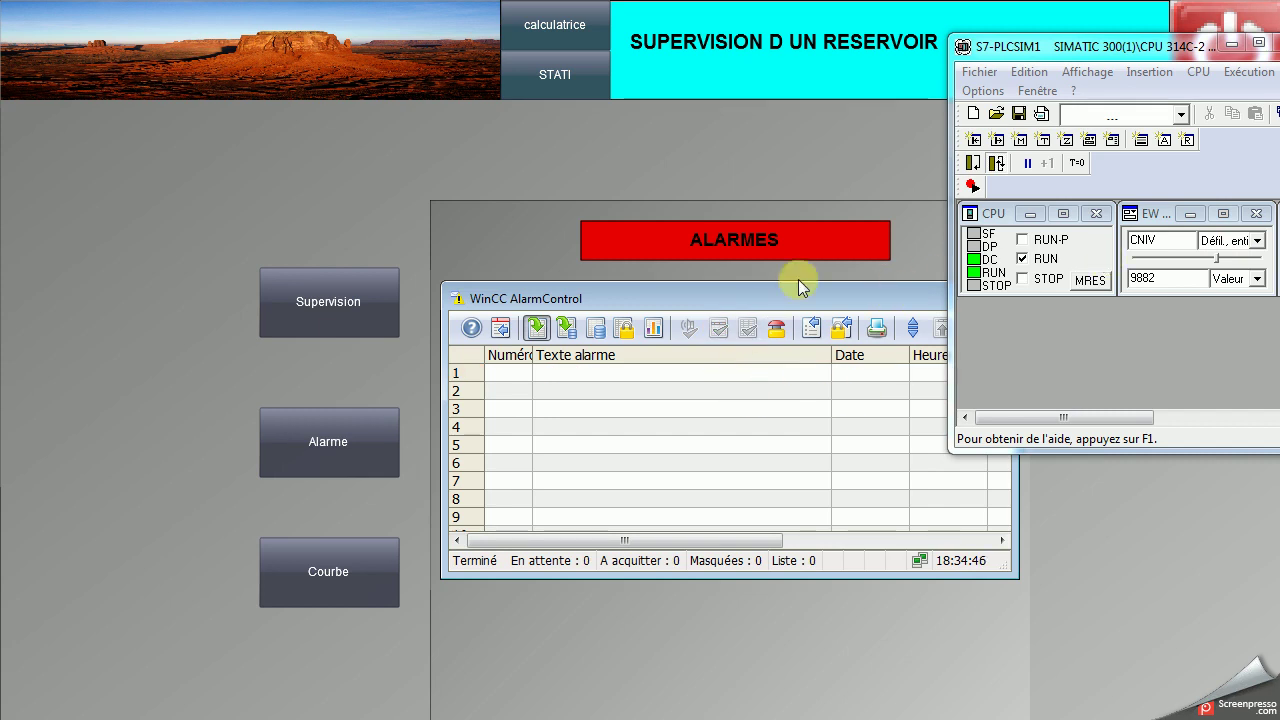
Request the Courbe view, then exit the runtime and minimize S7-PLCSIM
left_click(328, 570)
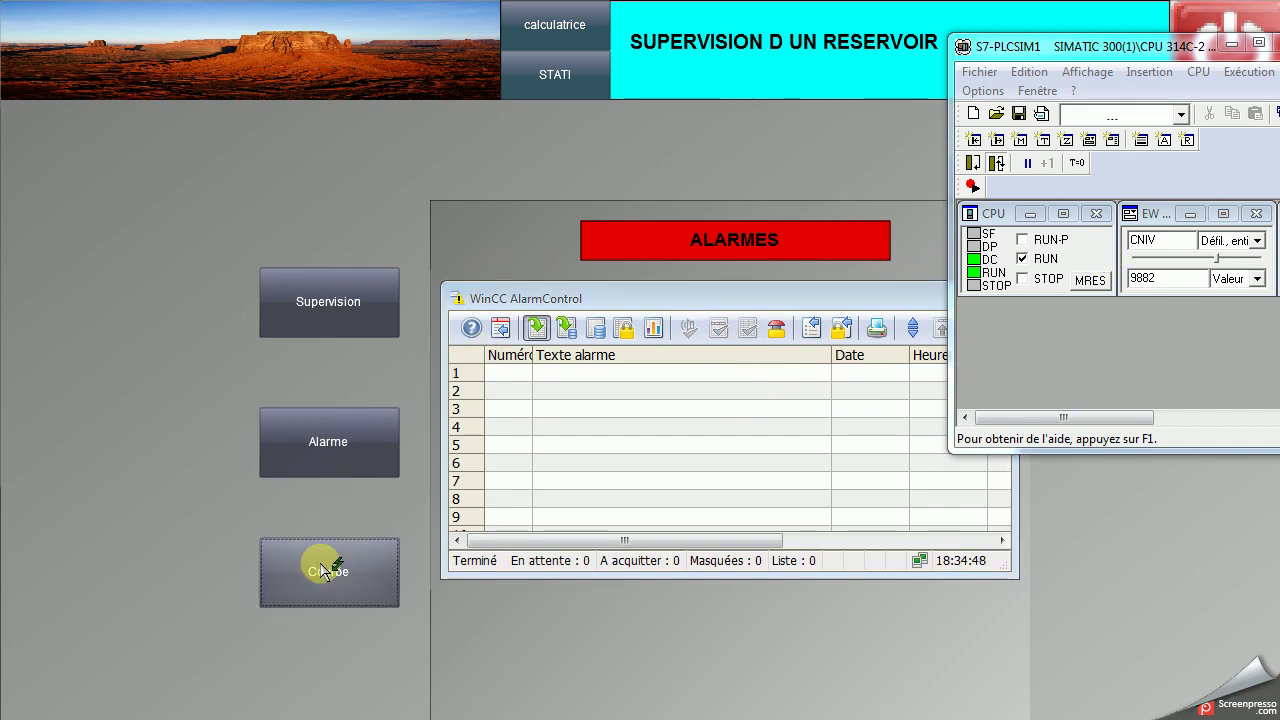
left_click(1252, 10)
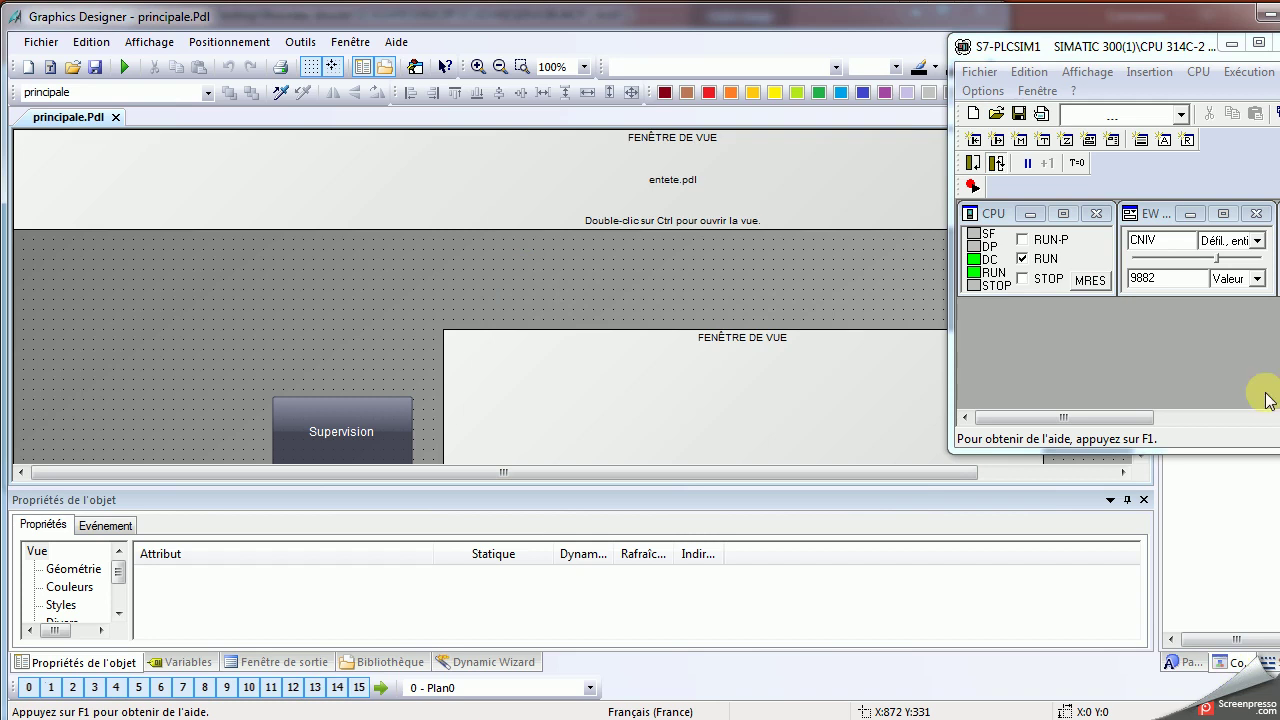
left_click(1232, 43)
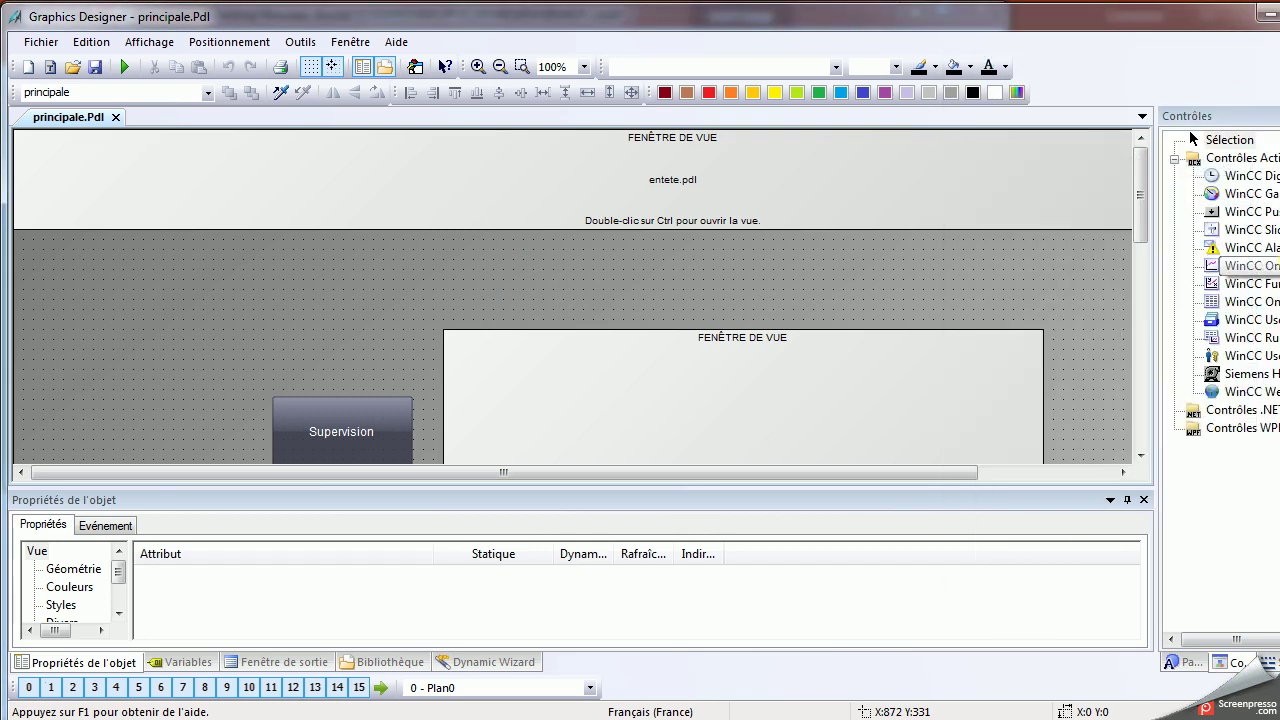
left_click(1160, 719)
key("Escape")
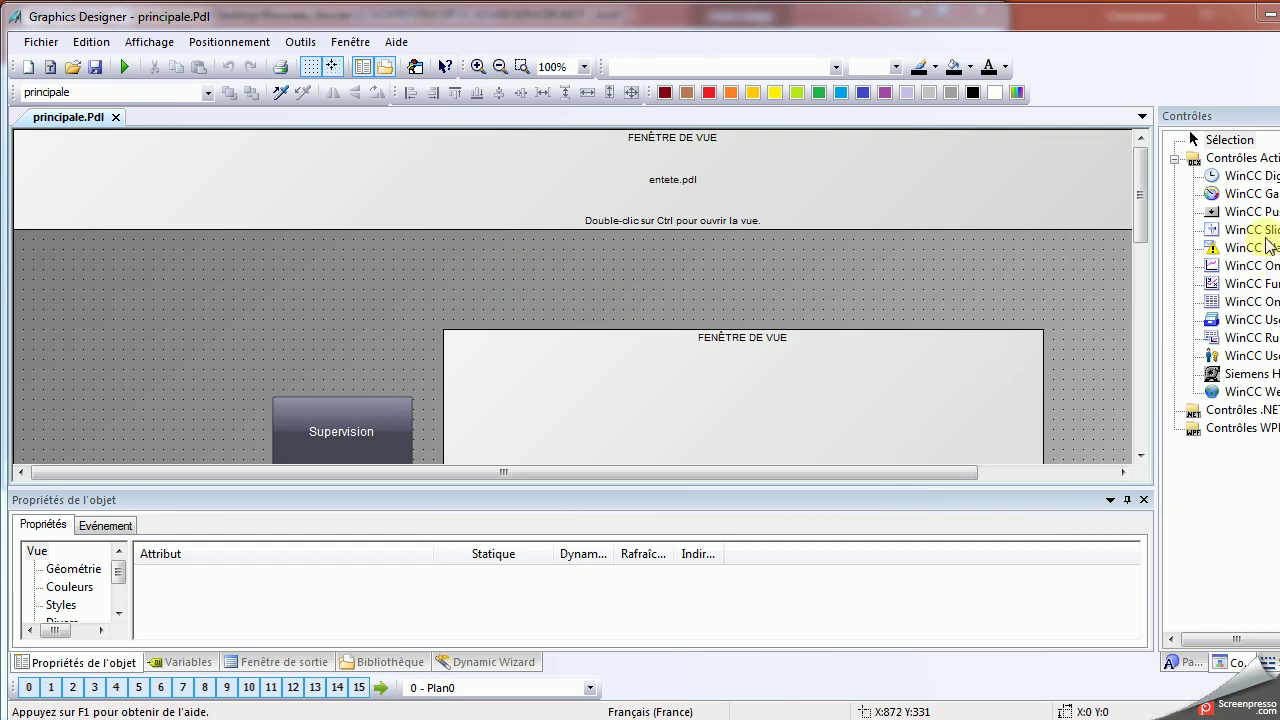
Switch to WinCC Explorer and open courbe.Pdl in Graphics Designer, dismissing the startup tip
left_click(1270, 266)
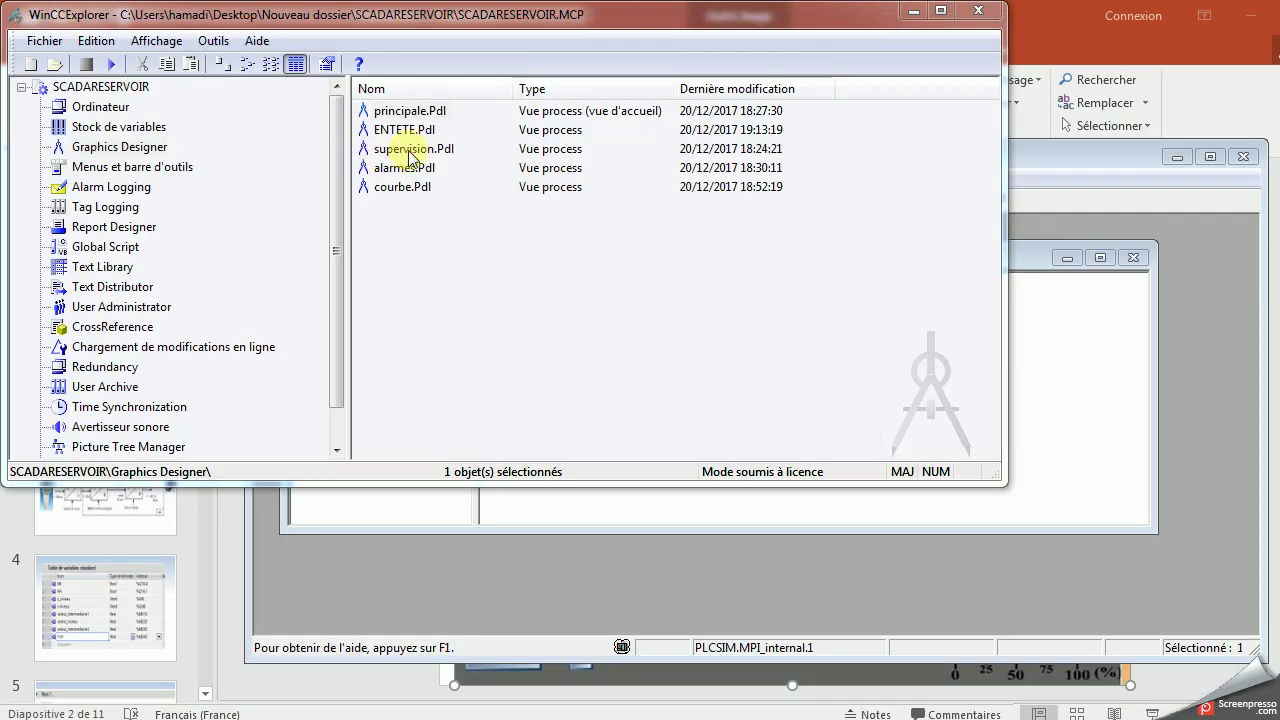
left_click(406, 129)
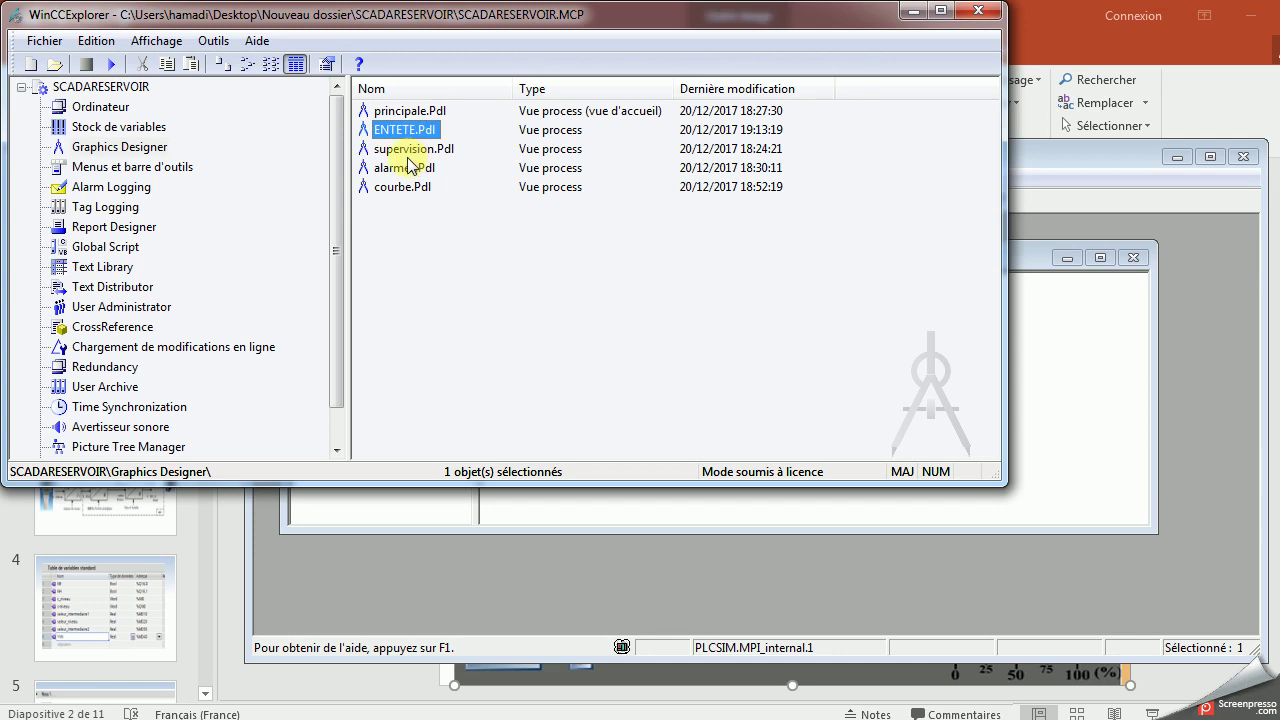
double_click(396, 187)
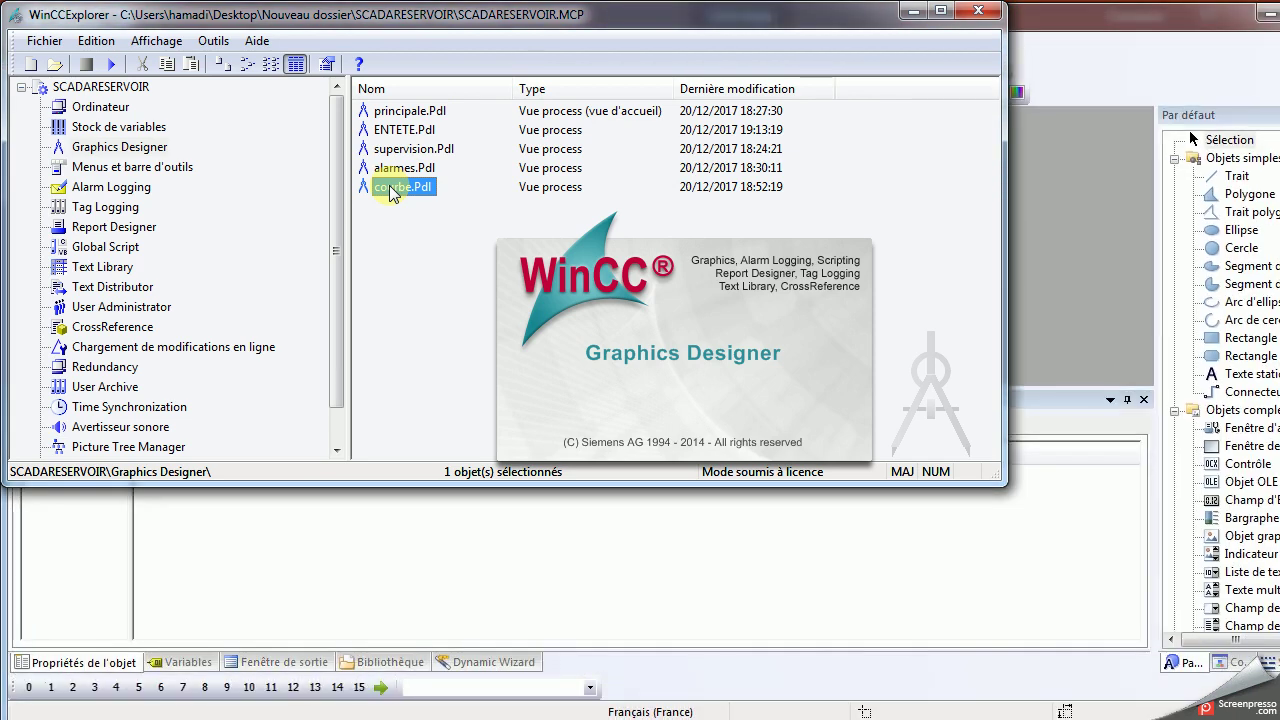
left_click(390, 193)
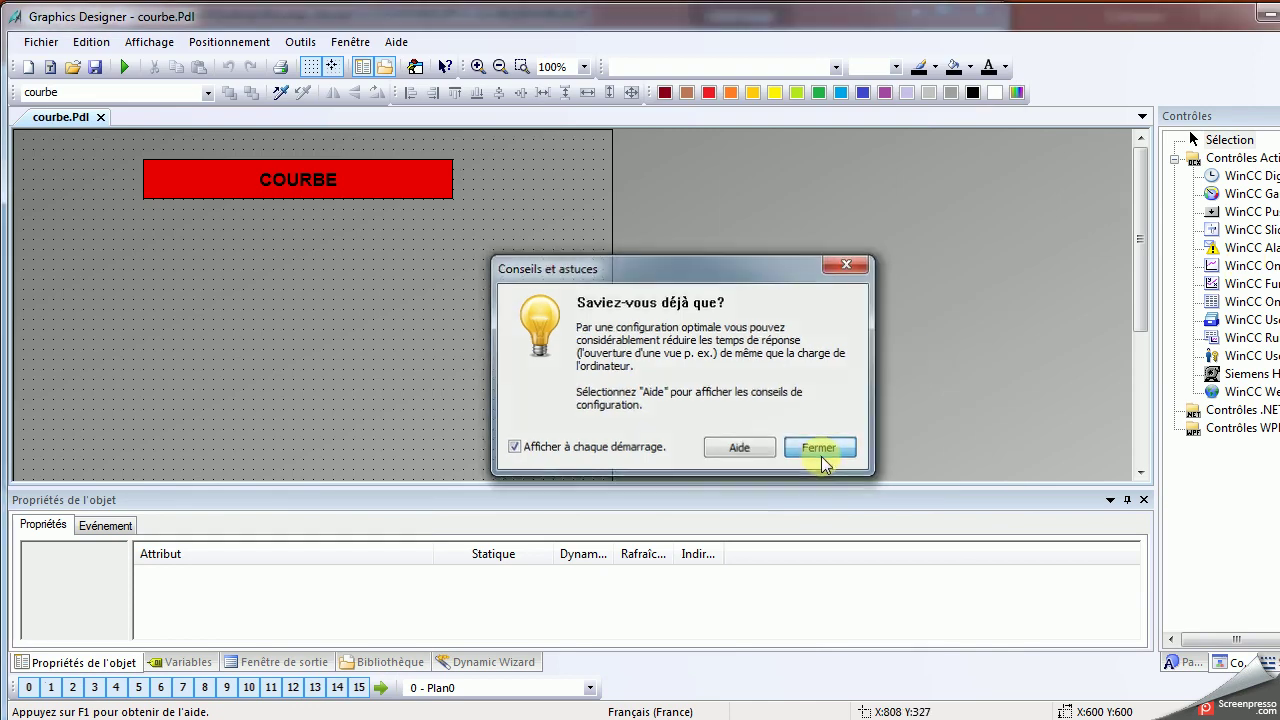
left_click(822, 451)
Draw a WinCC OnlineTrendControl below the COURBE title, with Variables d'archives as the data selection of Courbe 1
left_click(1240, 266)
left_click_drag(22, 230, 600, 560)
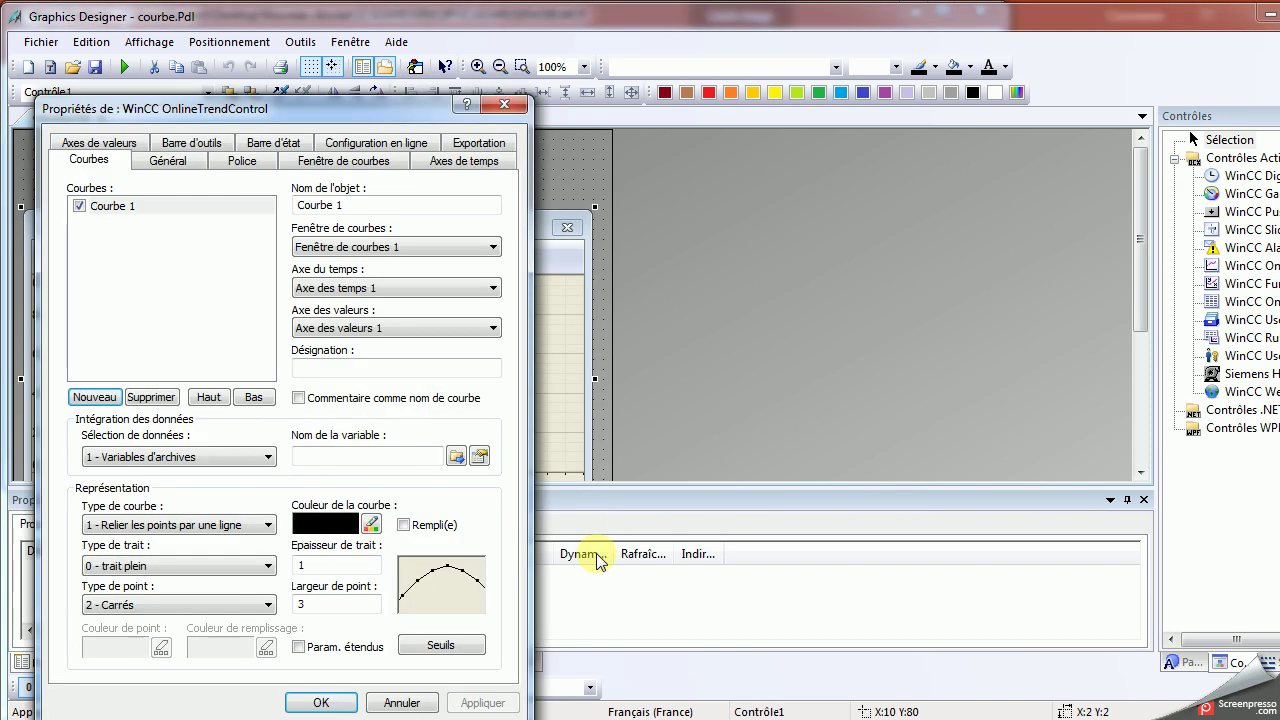
left_click(212, 456)
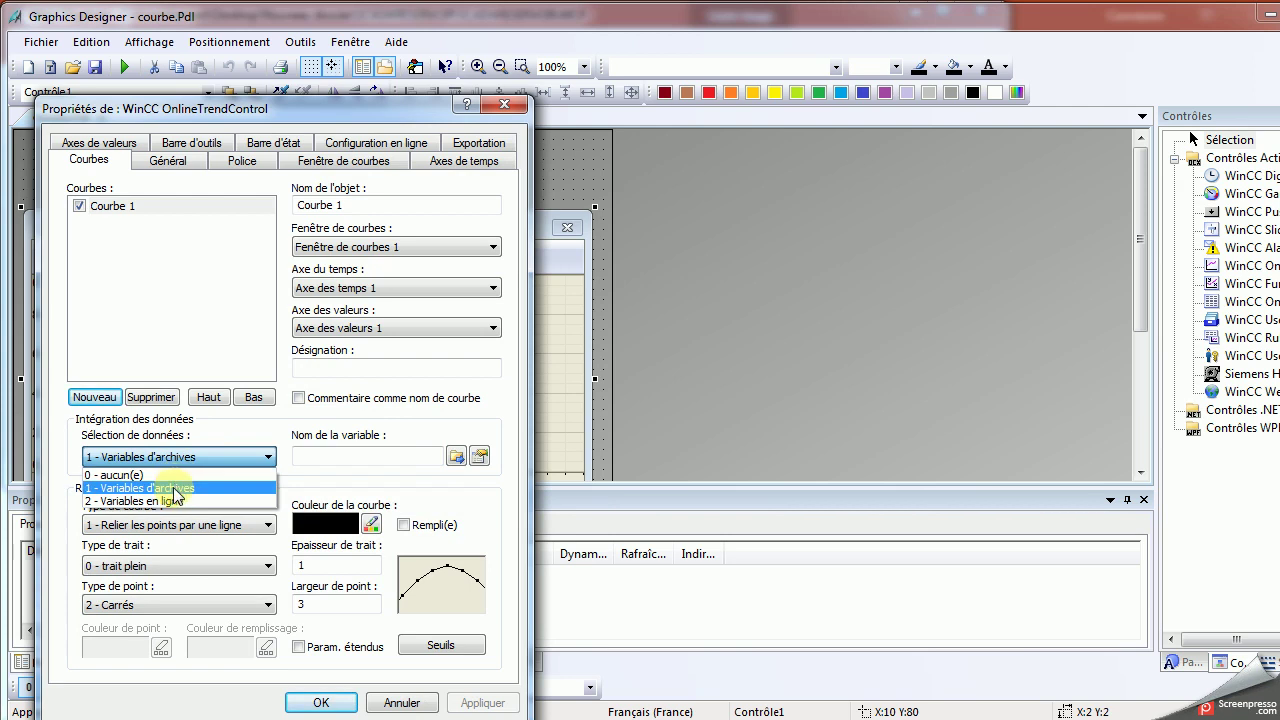
left_click(175, 489)
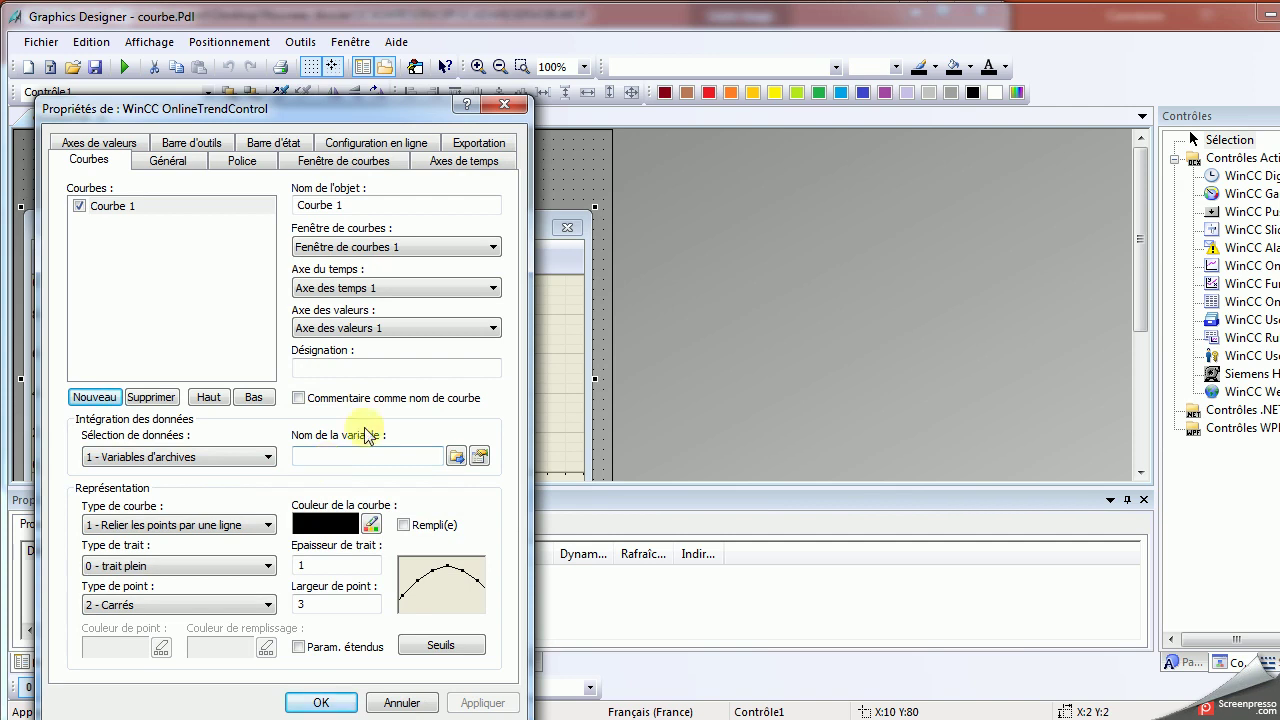
Close the trend control's properties, then save courbe.Pdl and exit Graphics Designer
left_click(504, 103)
left_click(507, 193)
left_click(95, 66)
key("alt+F4")
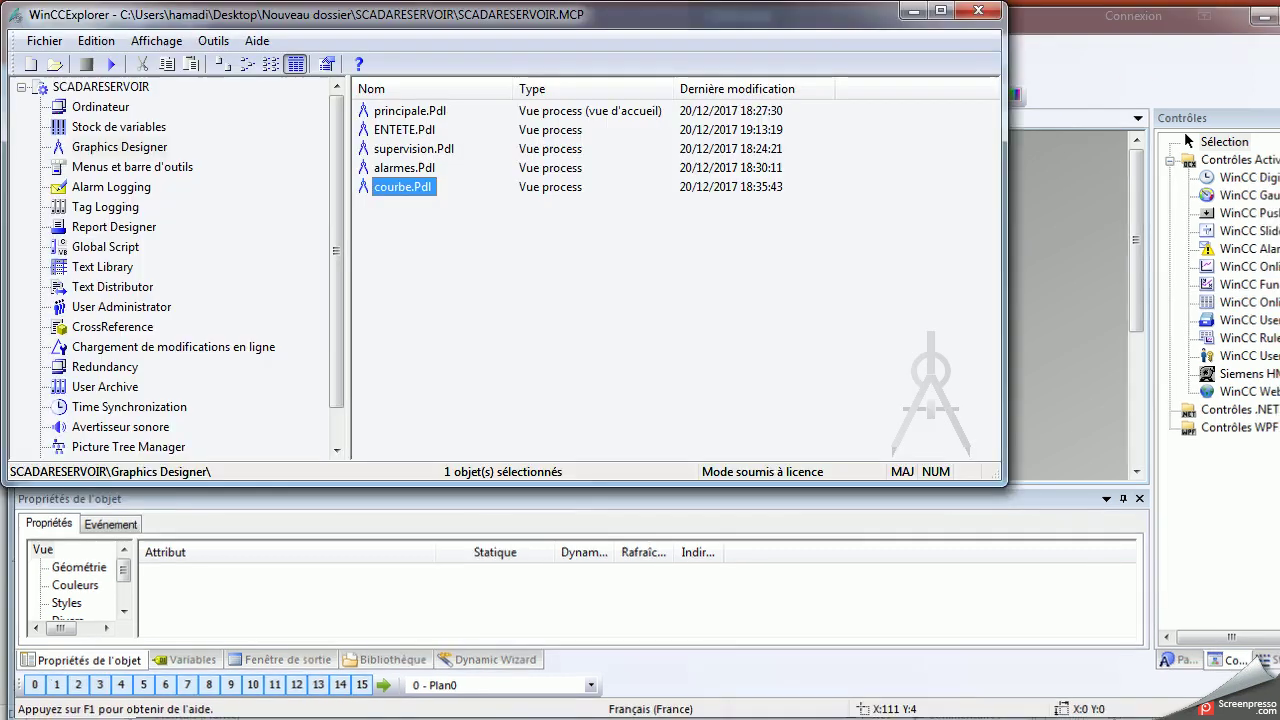
Open Stock de variables from WinCC Explorer and switch to Tag Logging in WinCC Configuration Studio
left_click(115, 130)
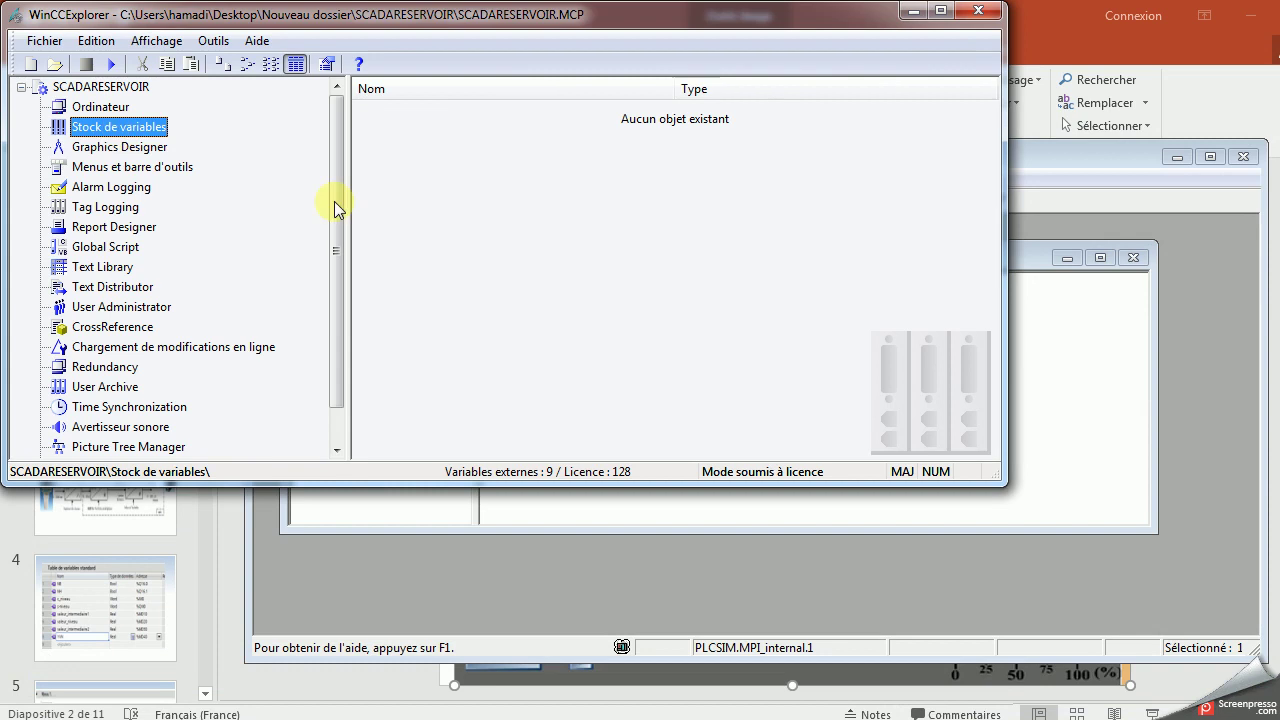
right_click(411, 168)
left_click(452, 176)
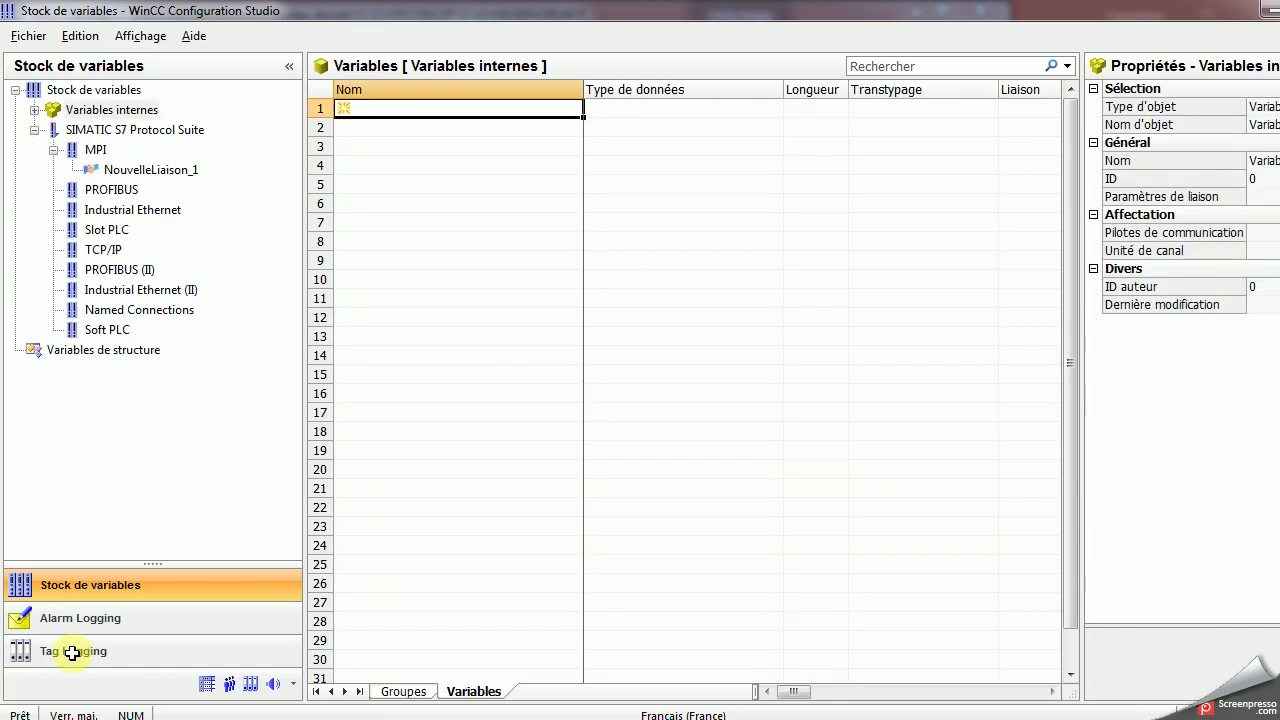
left_click(72, 653)
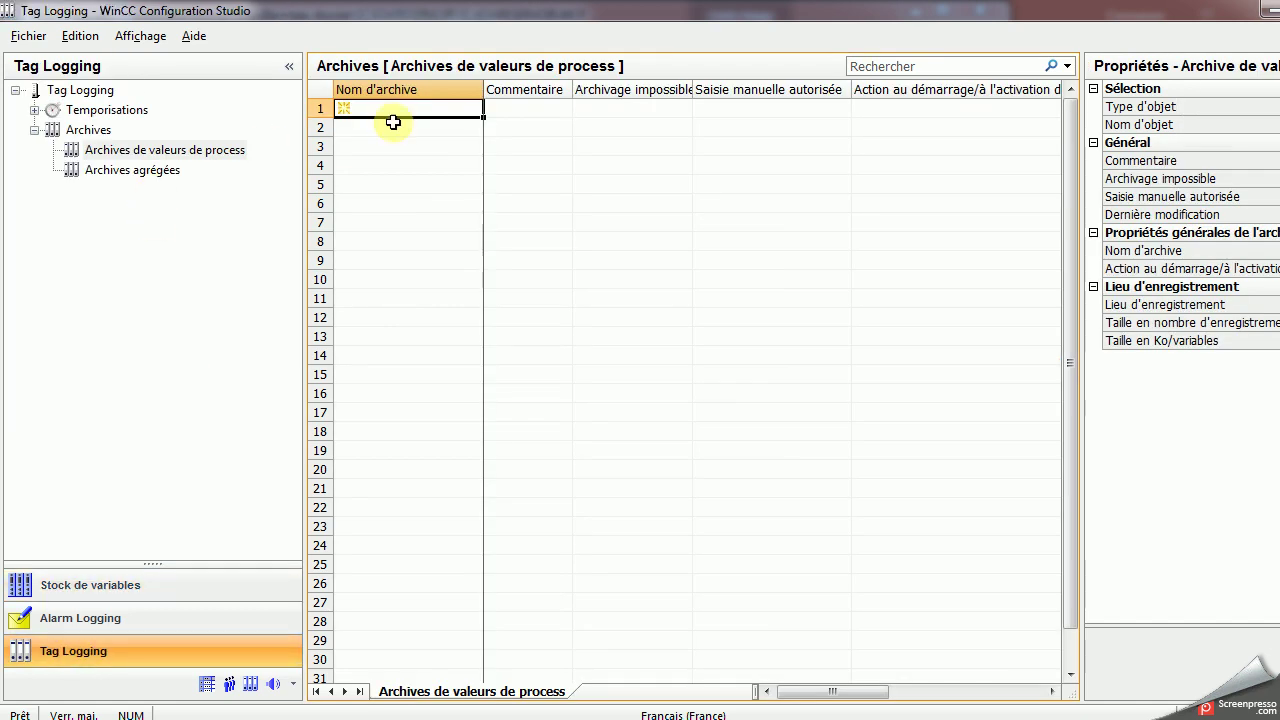
Create a process value archive named niveaureservoir
left_click(470, 111)
key("Caps_Lock")
type("niveaureser")
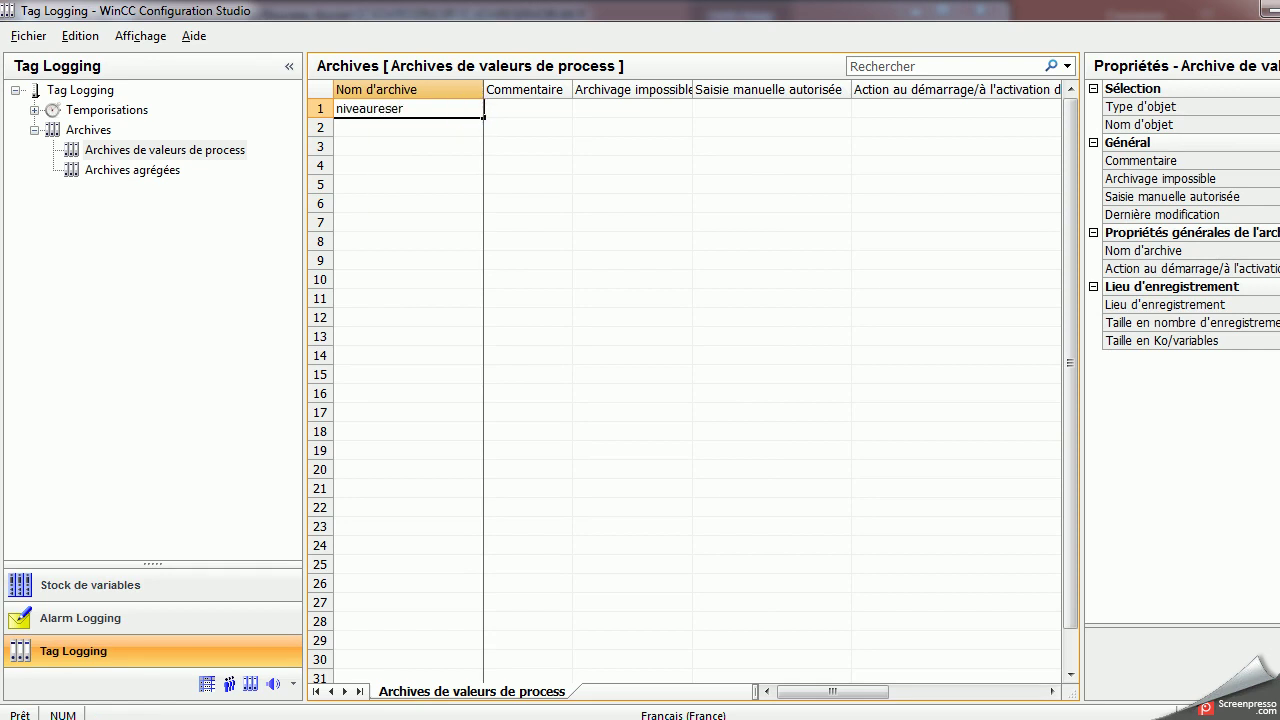
type("voir")
key("Return")
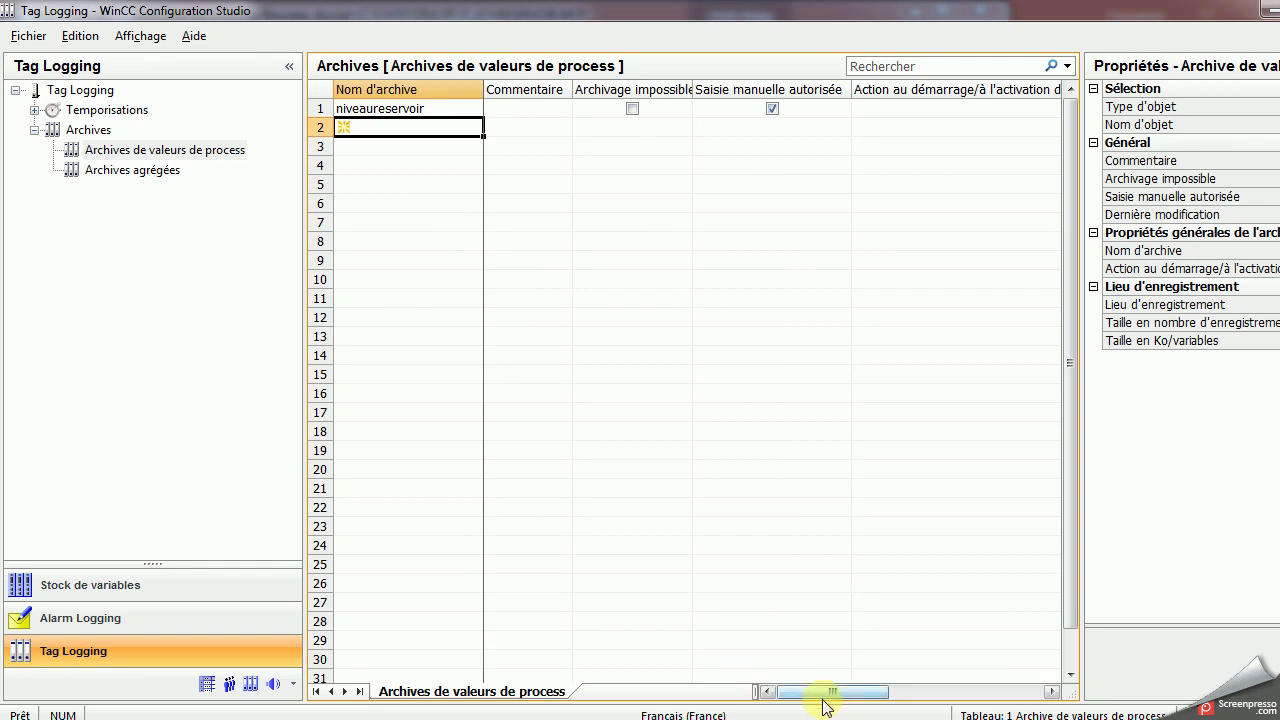
Add the process variable niveau from NouvelleLiaison_1 to the niveaureservoir archive
left_click(110, 158)
left_click(55, 151)
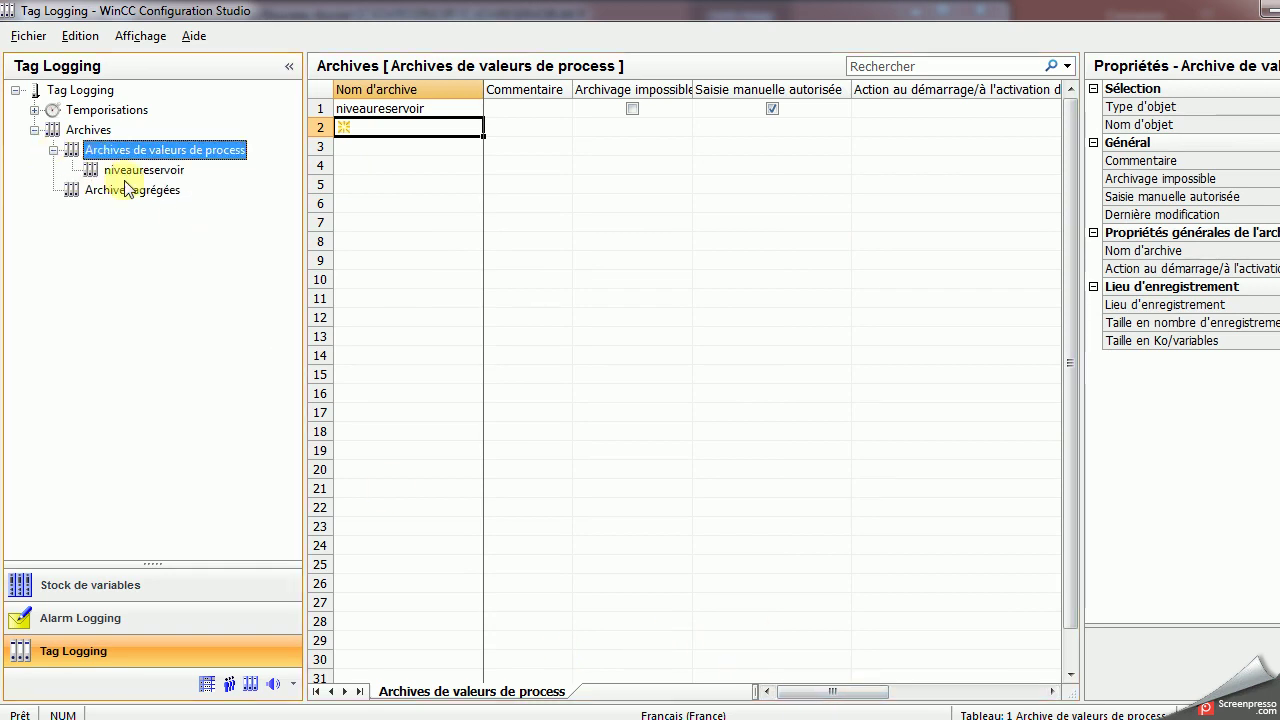
left_click(125, 176)
right_click(125, 178)
left_click(90, 168)
left_click(374, 112)
left_click(466, 110)
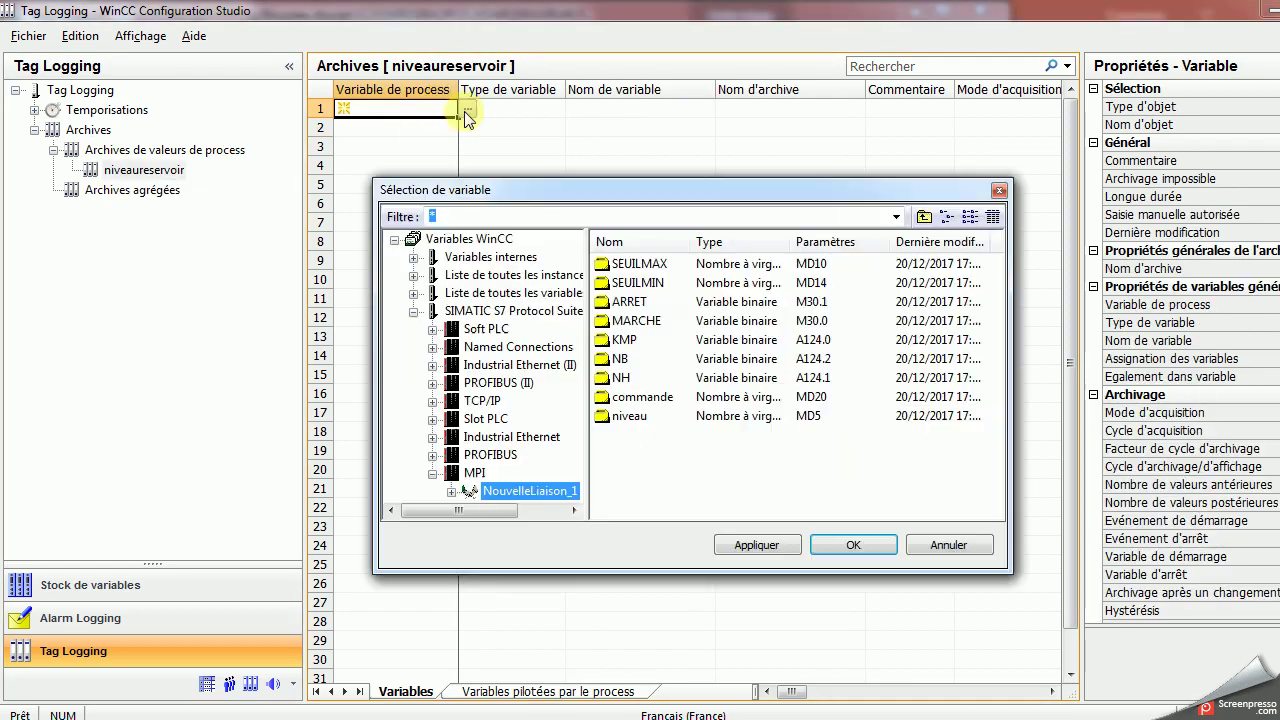
double_click(633, 414)
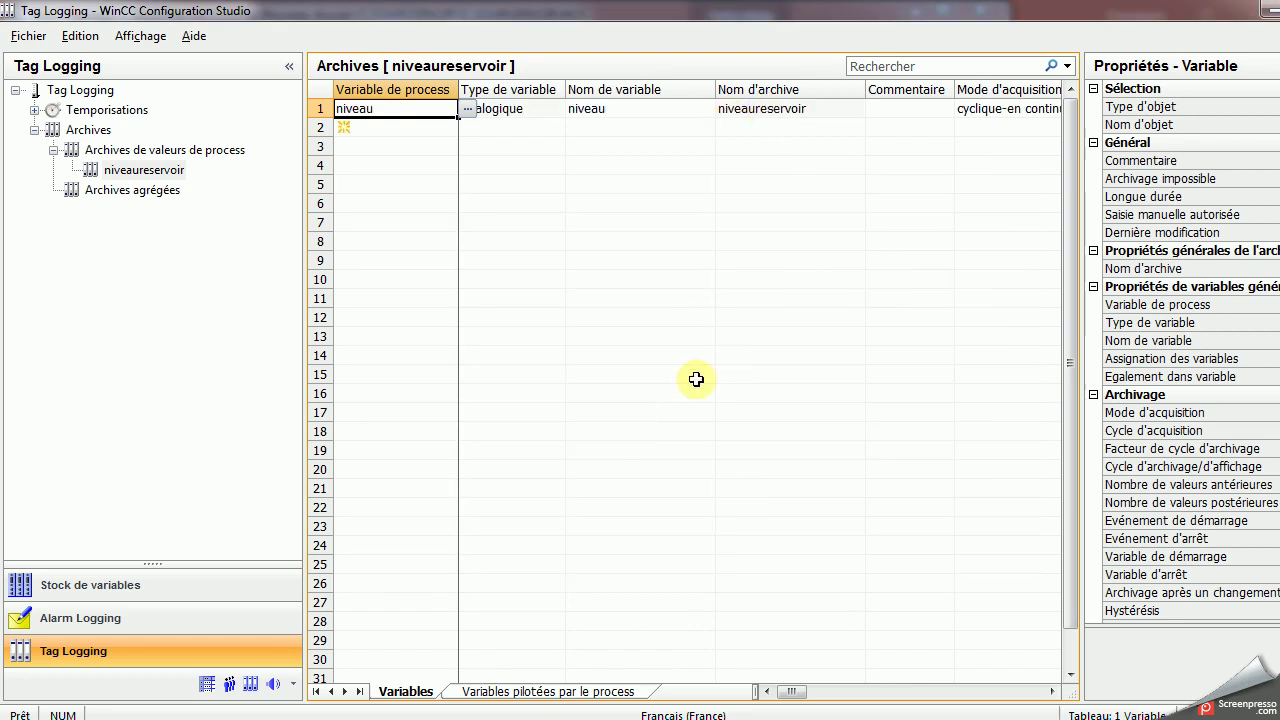
Set the acquisition cycle of the archived niveau variable to 500 ms and accept the archiving cycle adjustment
left_click_drag(798, 692, 840, 695)
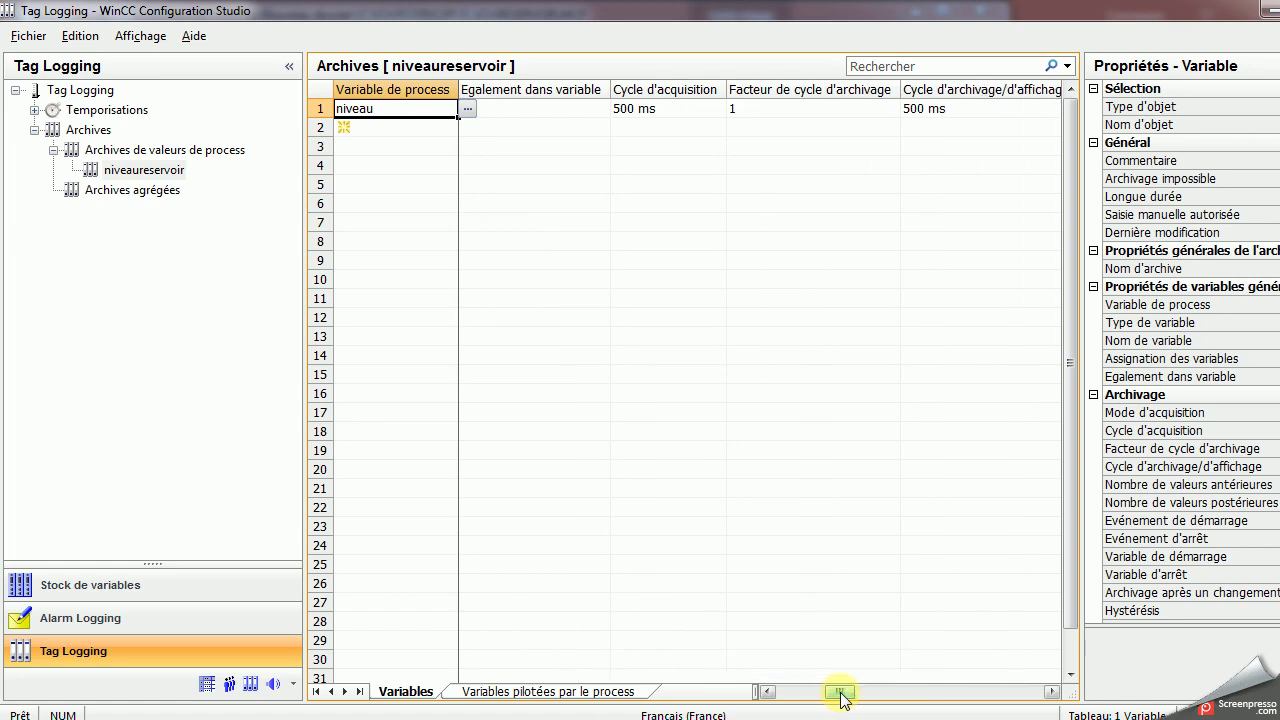
left_click(722, 109)
left_click(724, 110)
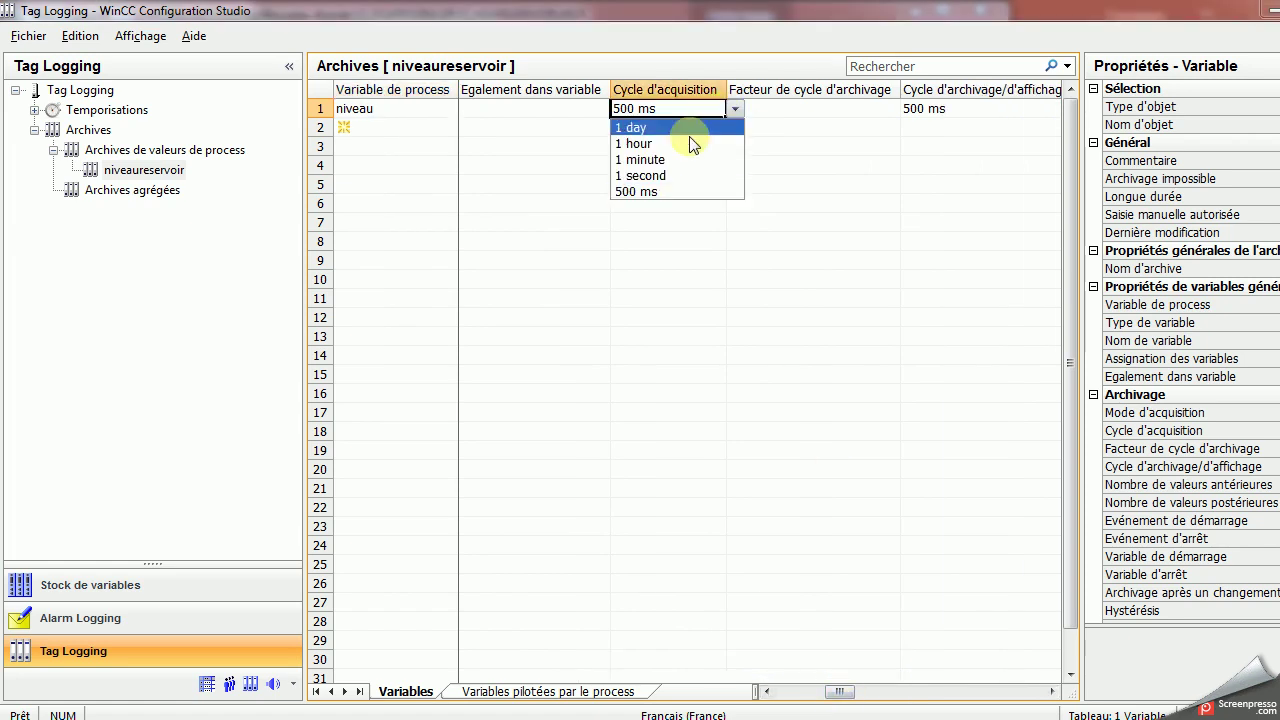
left_click(658, 190)
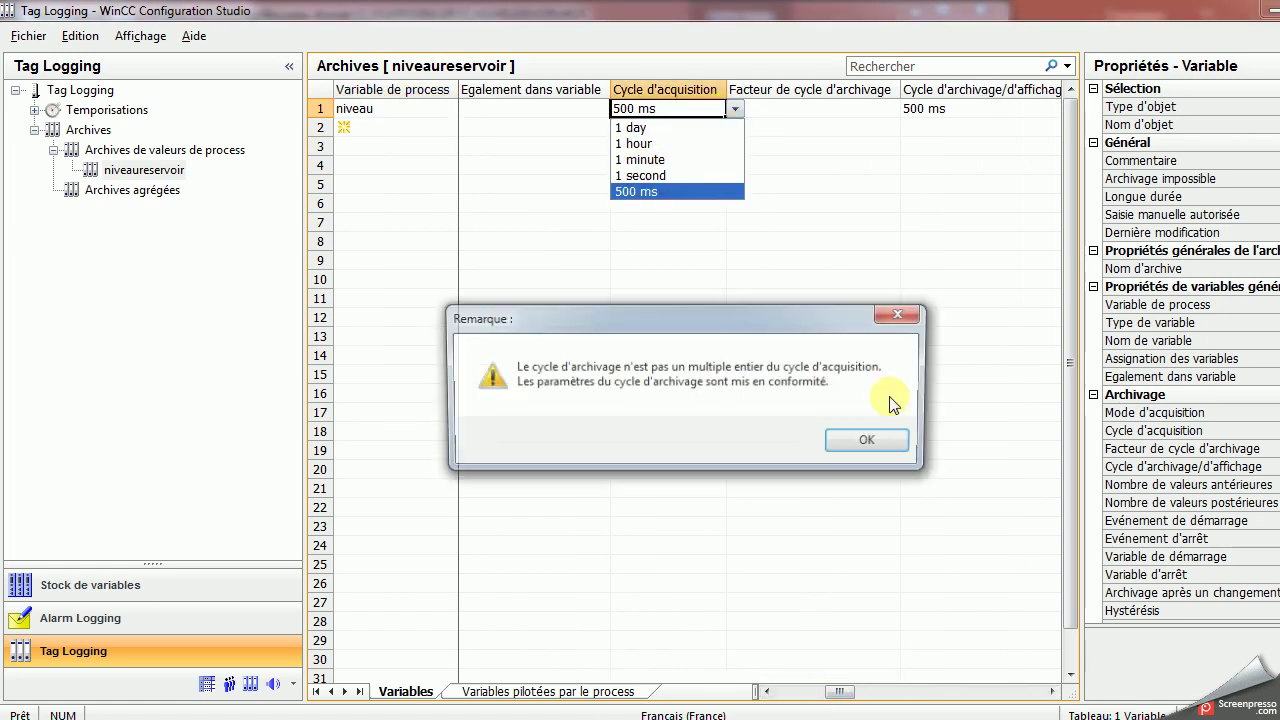
left_click(857, 443)
Review the remaining settings of the niveau archive variable and close WinCC Configuration Studio
left_click_drag(851, 697, 262, 345)
left_click(160, 170)
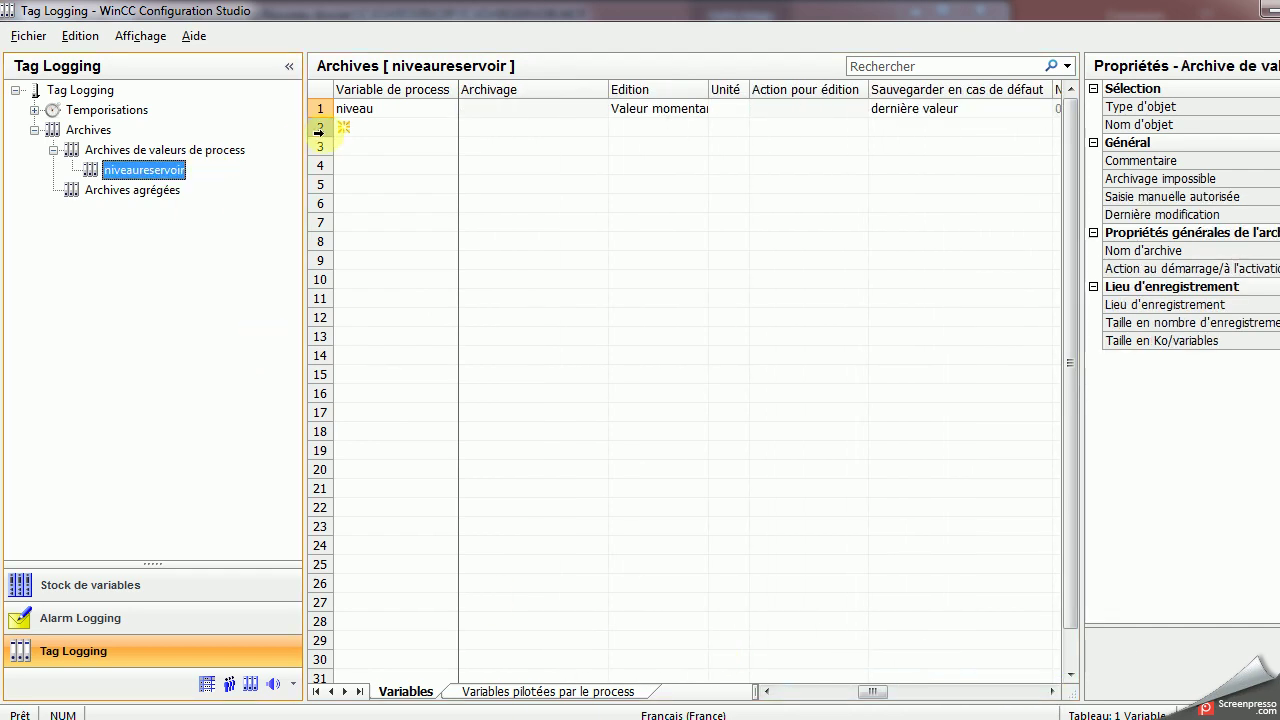
left_click(320, 110)
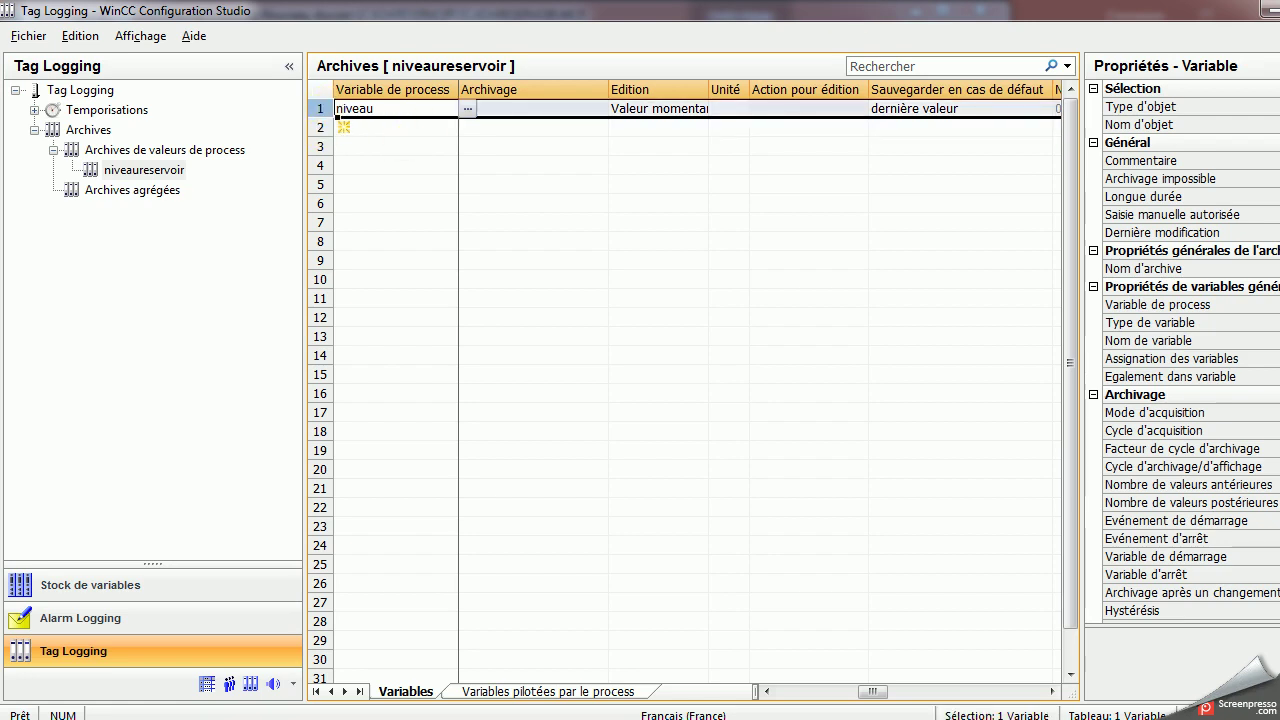
key("alt+F4")
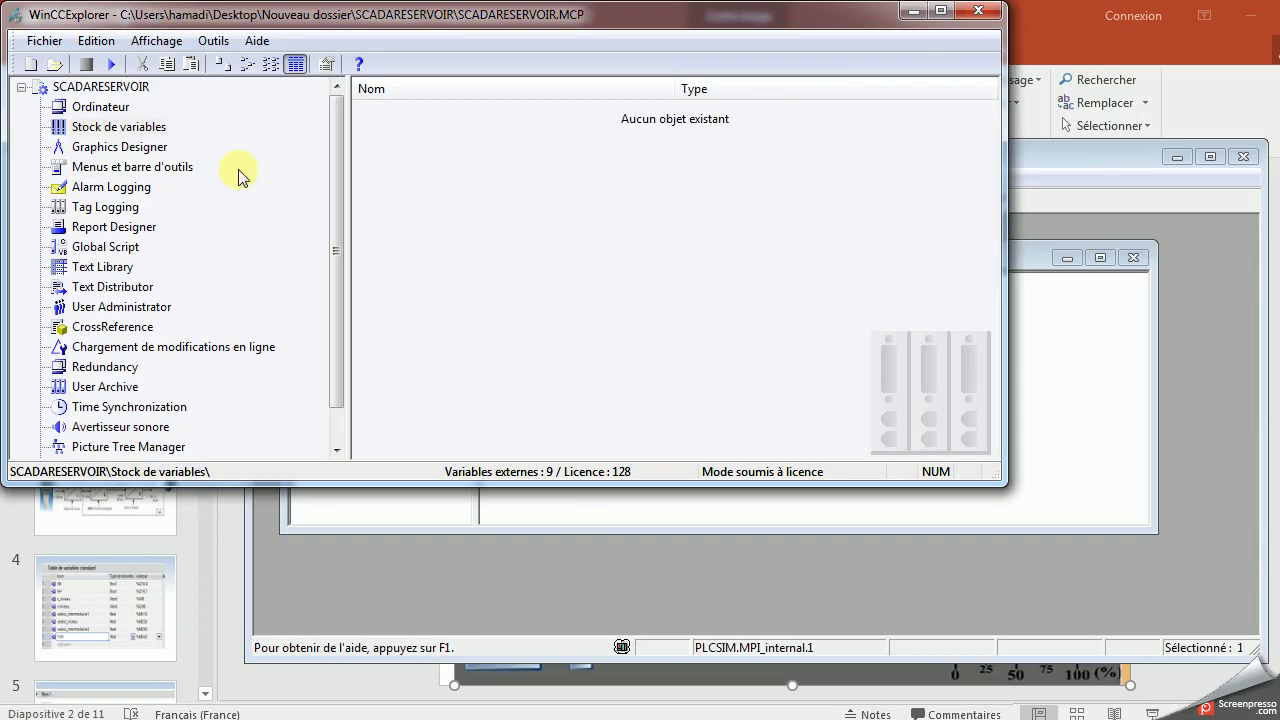
Open courbe.Pdl in Graphics Designer and bring up the configuration dialog of its OnlineTrendControl
left_click(160, 147)
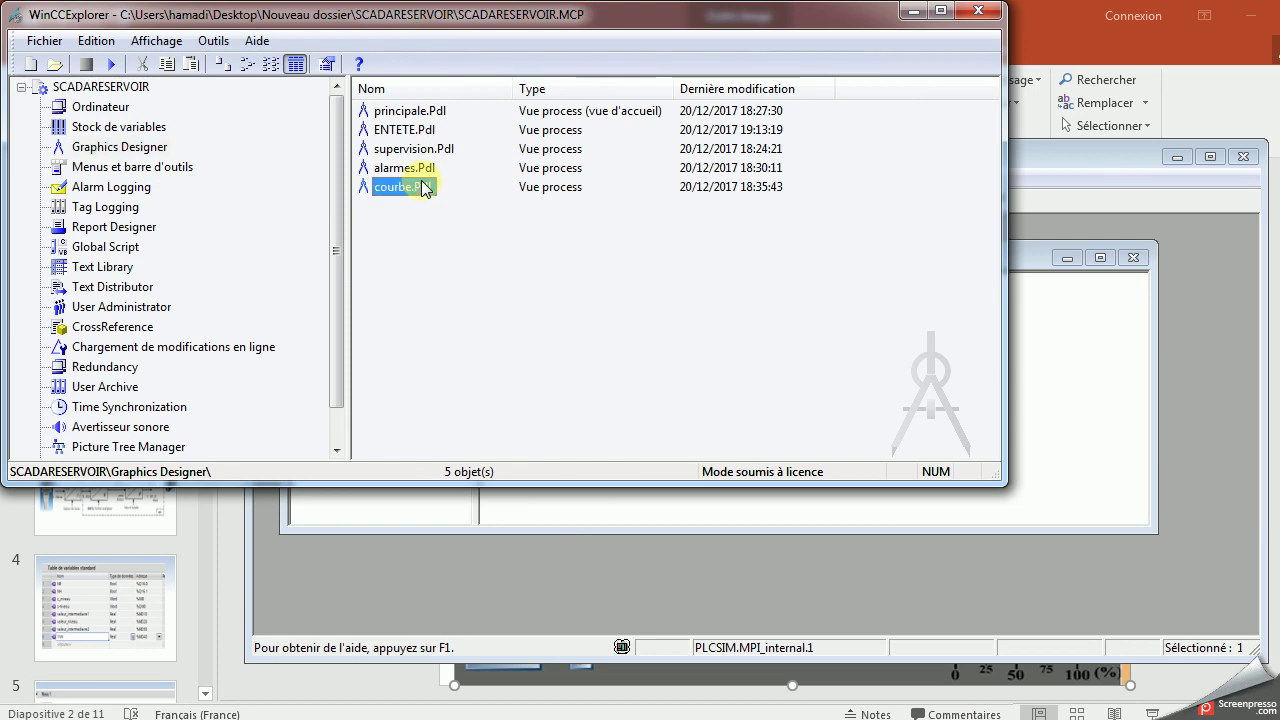
double_click(410, 187)
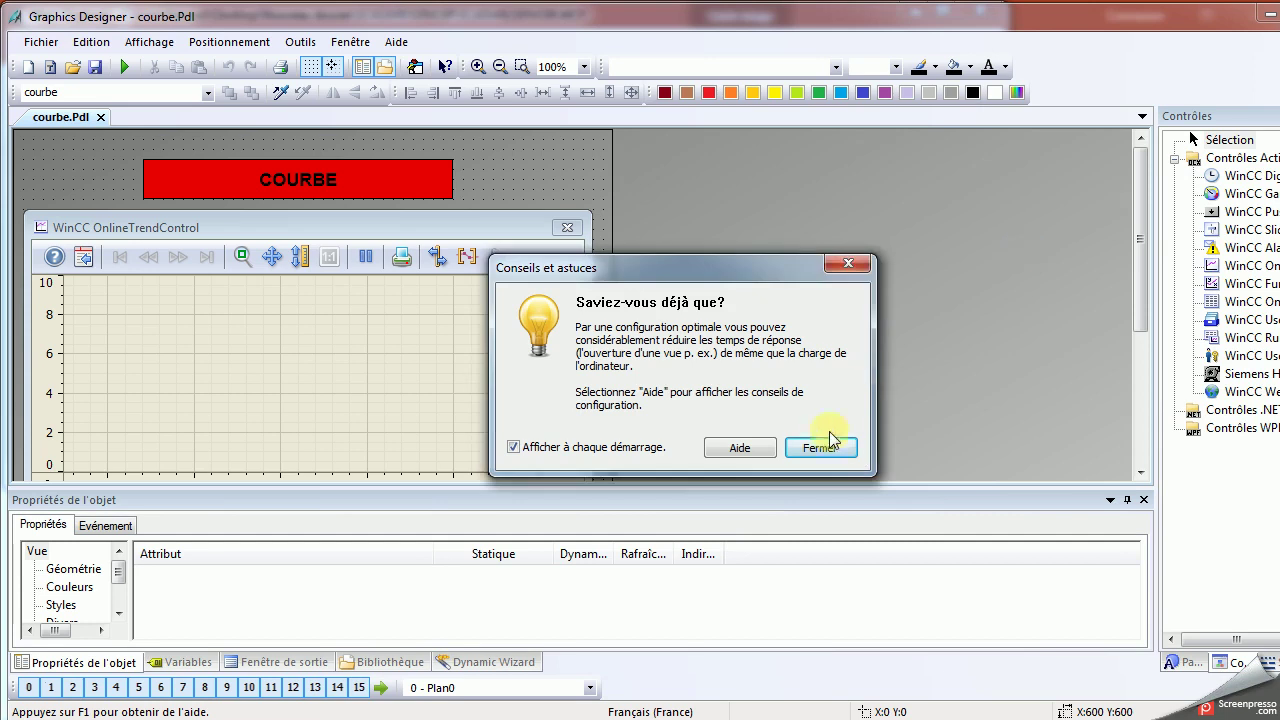
left_click(822, 447)
left_click(416, 367)
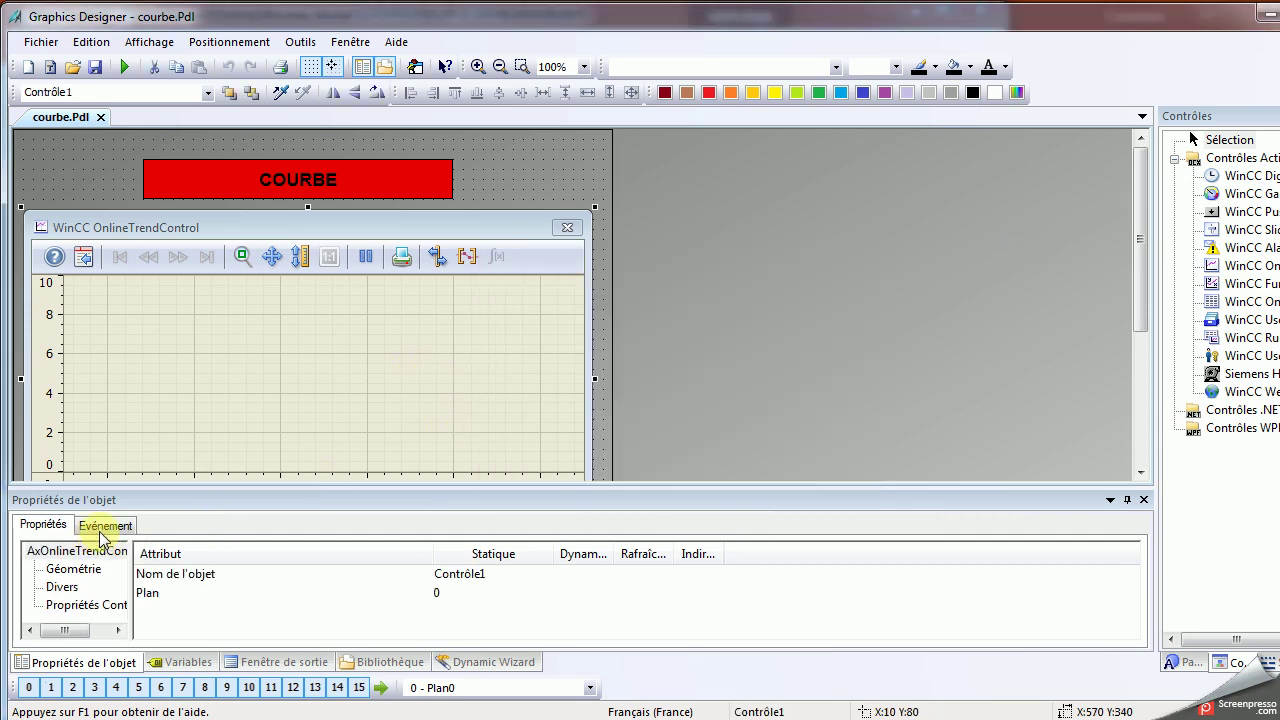
right_click(181, 378)
left_click(286, 592)
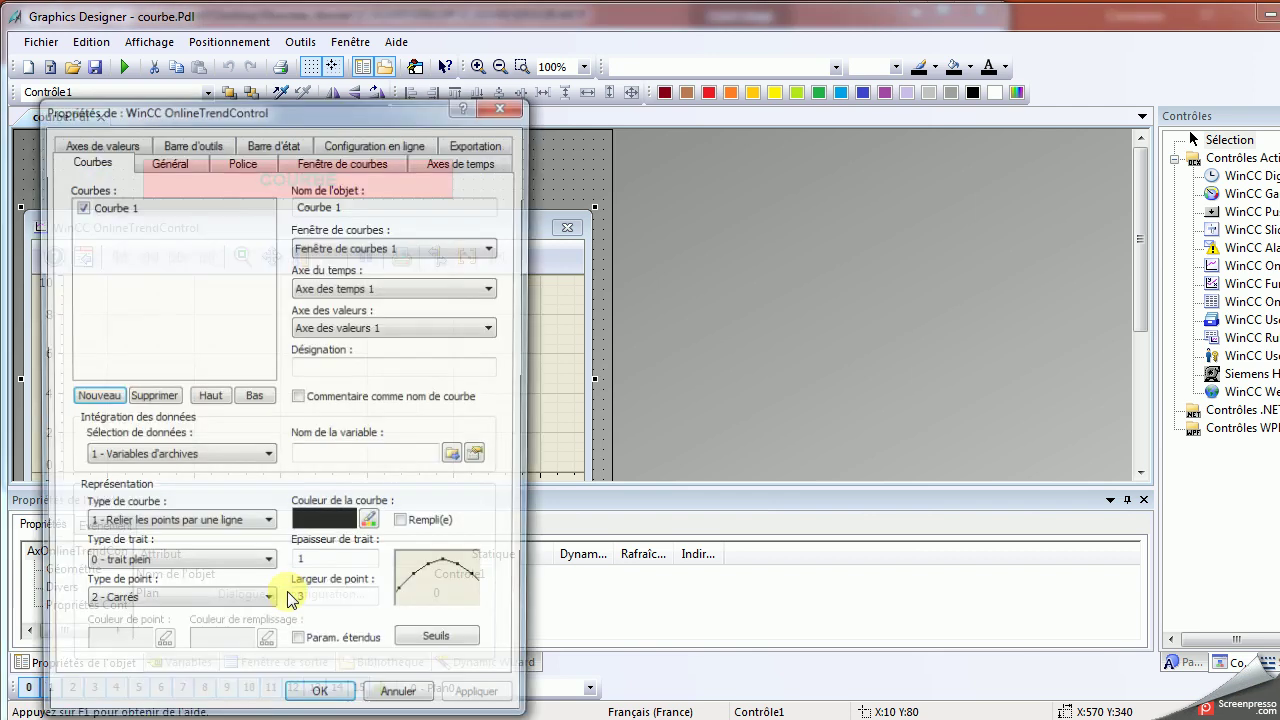
Link Courbe 1 to the archive variable niveaureservoir\niveau and set its line thickness to 4
left_click(192, 455)
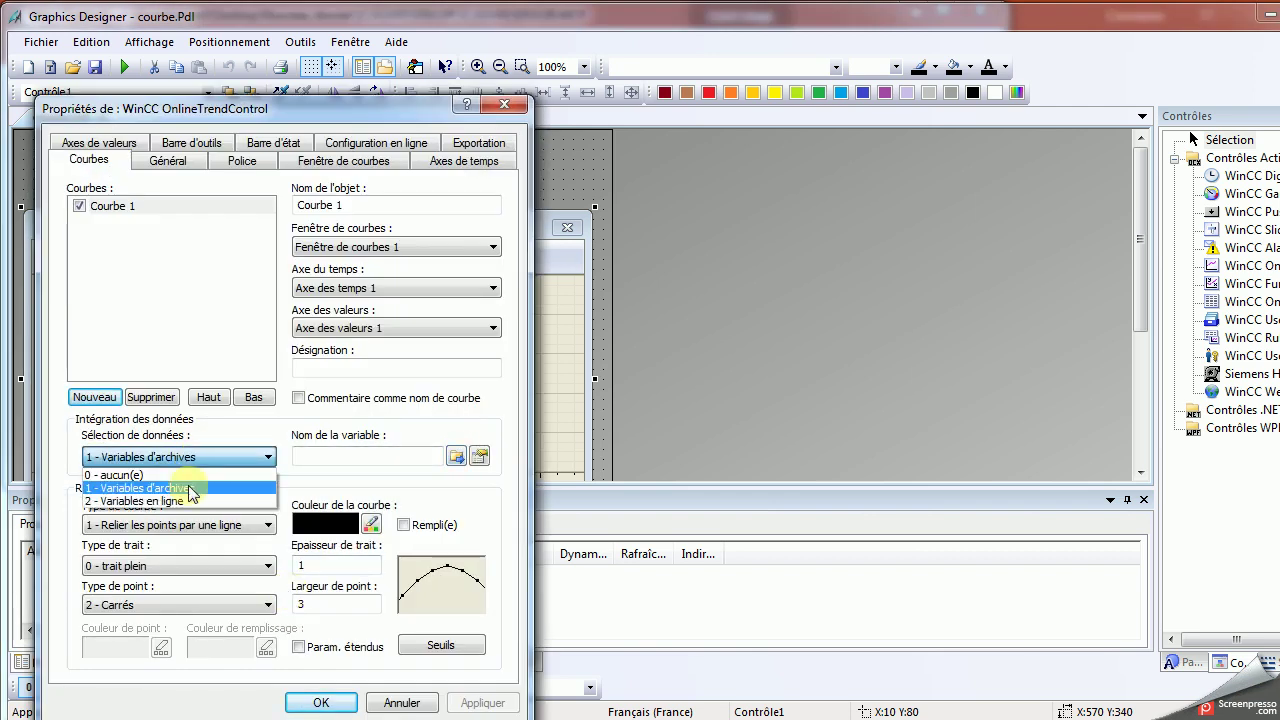
left_click(186, 500)
left_click(456, 457)
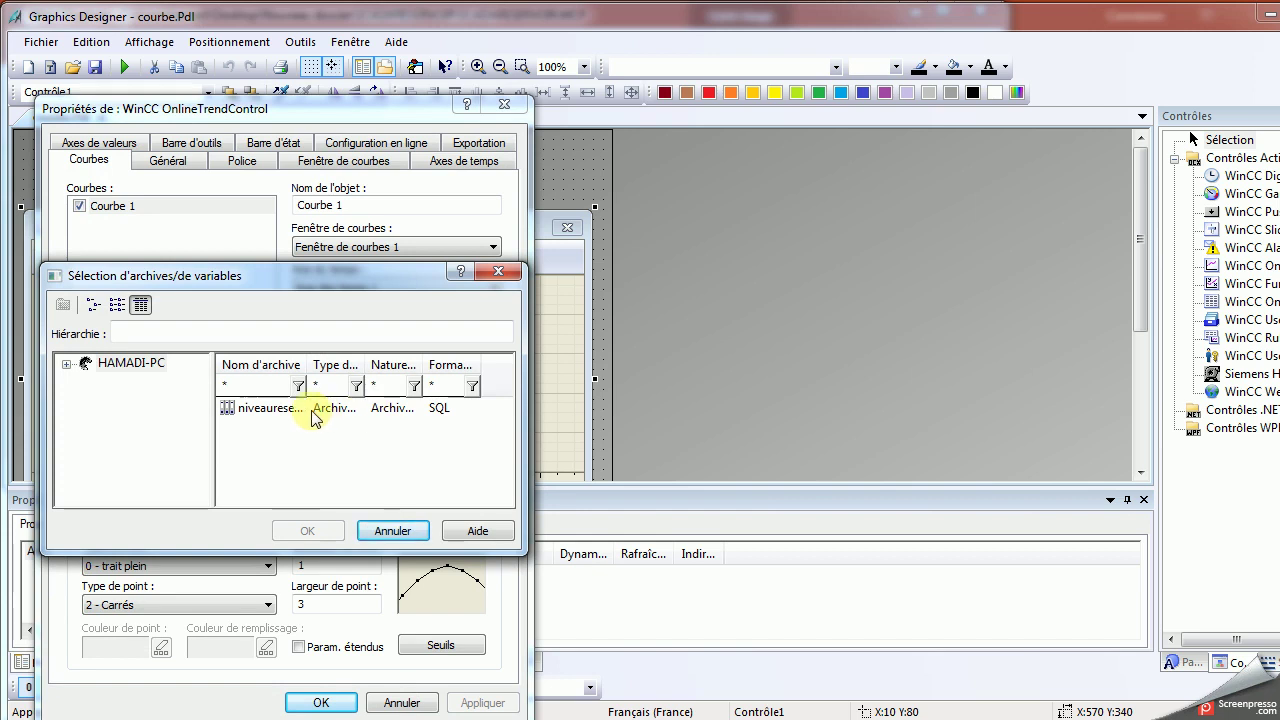
double_click(250, 408)
double_click(250, 408)
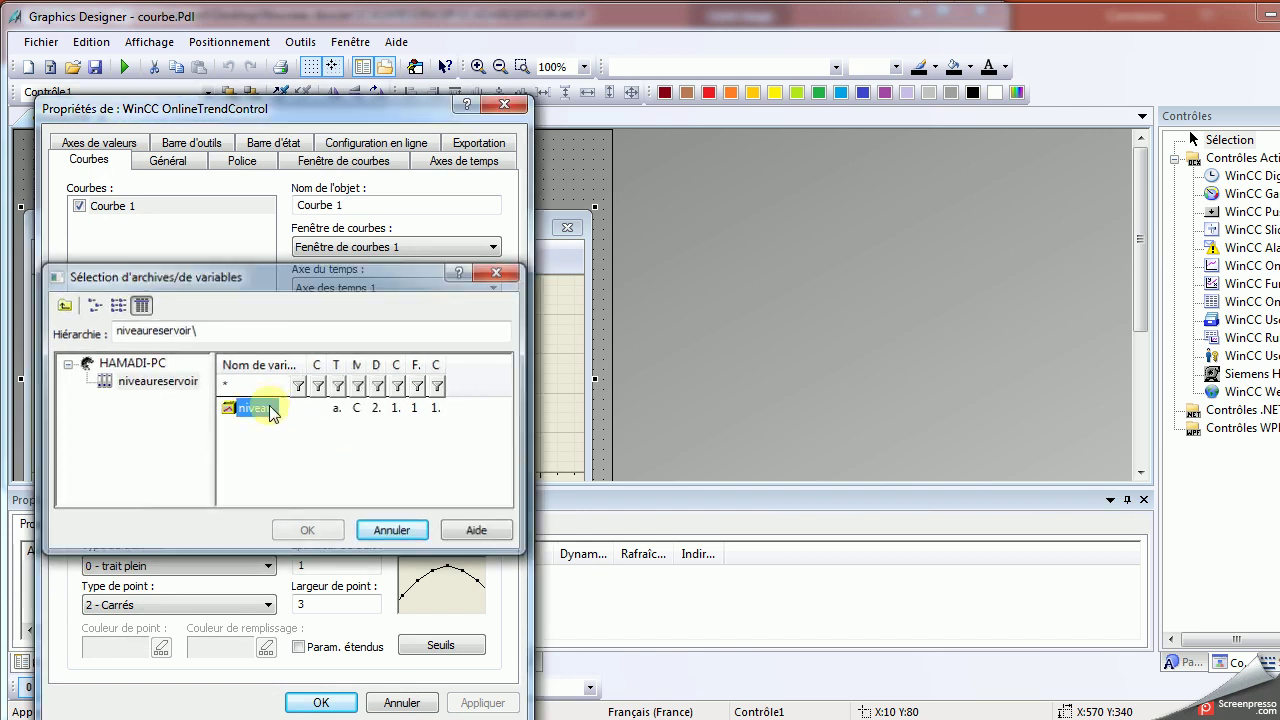
double_click(350, 566)
key("Return")
Enable the lower threshold for Courbe 1 with a value of 100 and the colour red
right_click(224, 428)
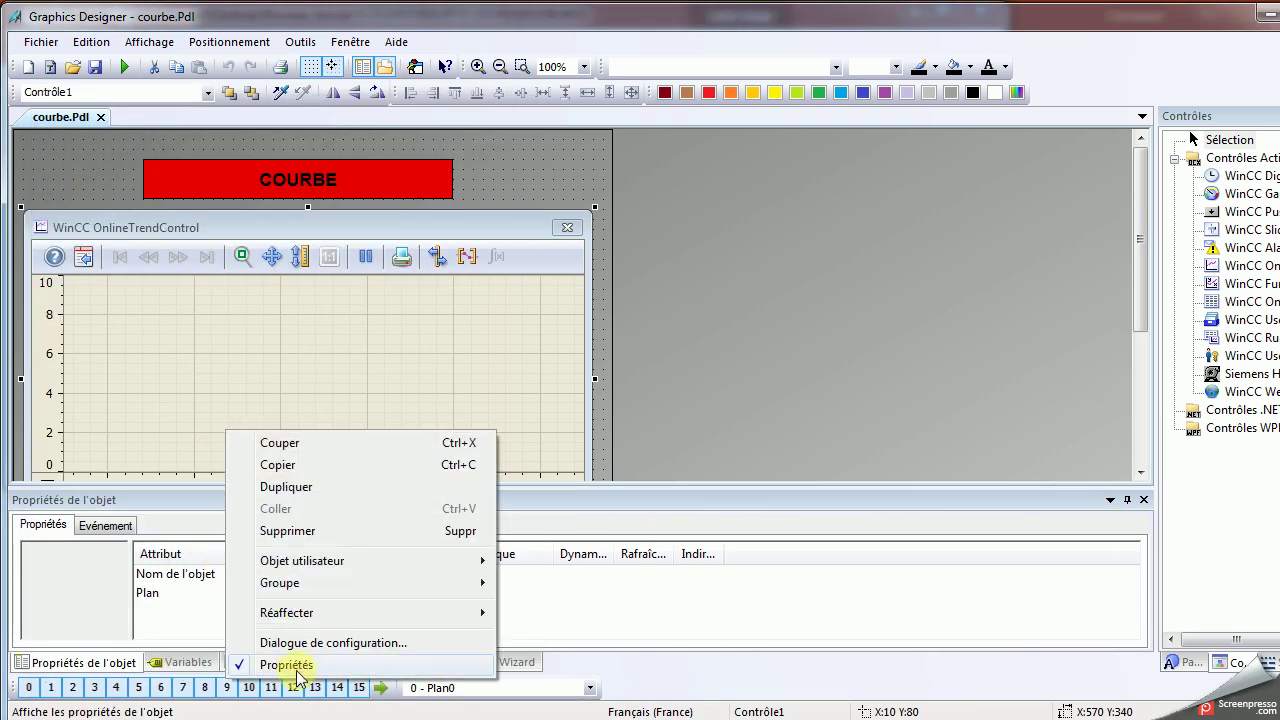
left_click(318, 643)
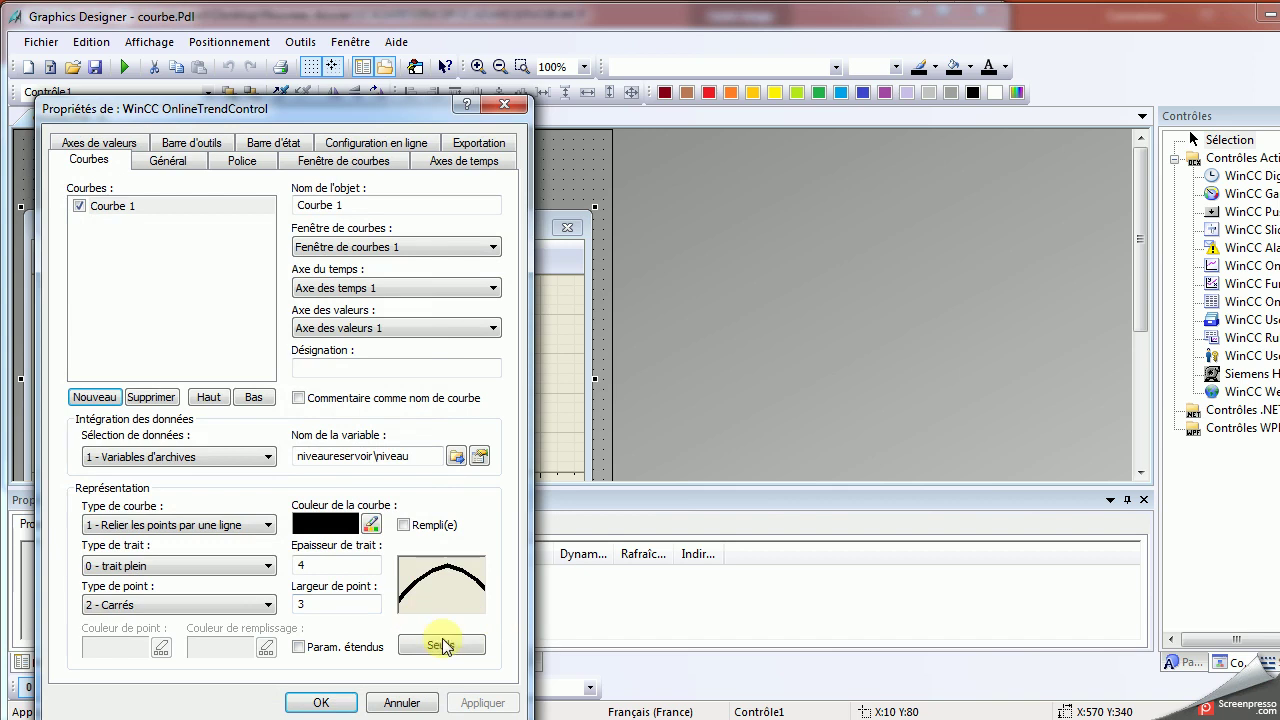
left_click(441, 646)
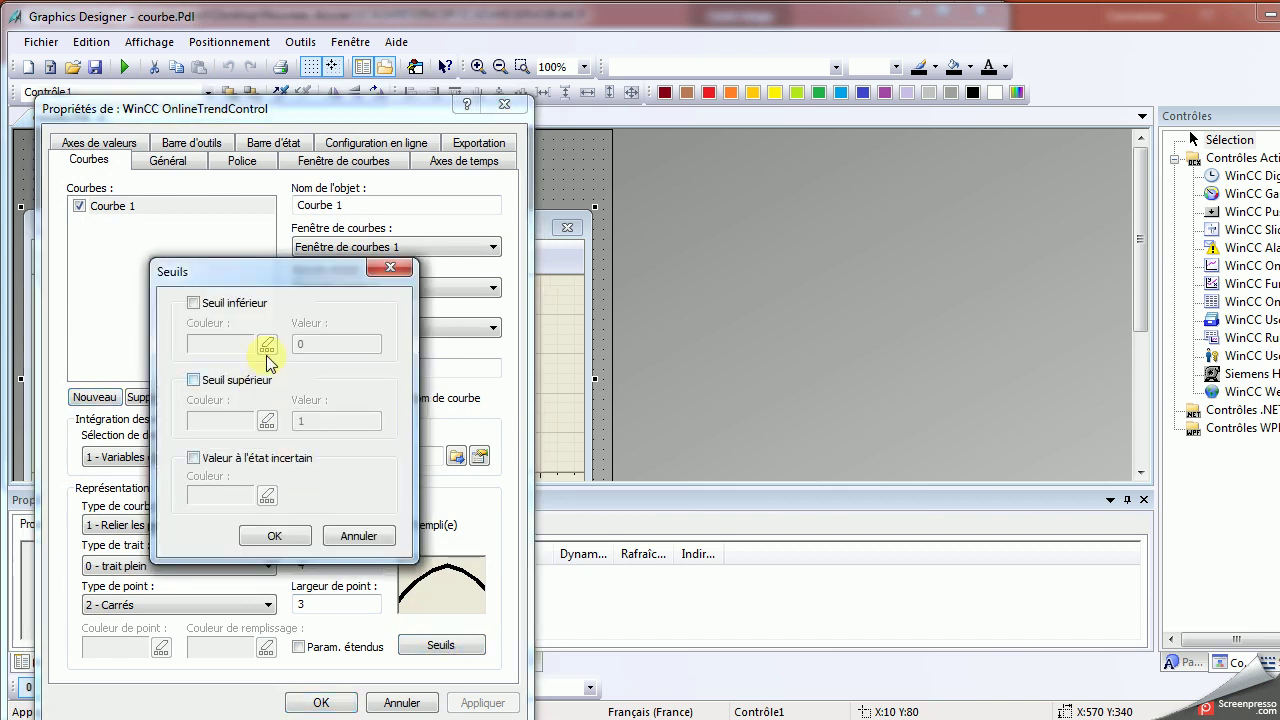
left_click(194, 302)
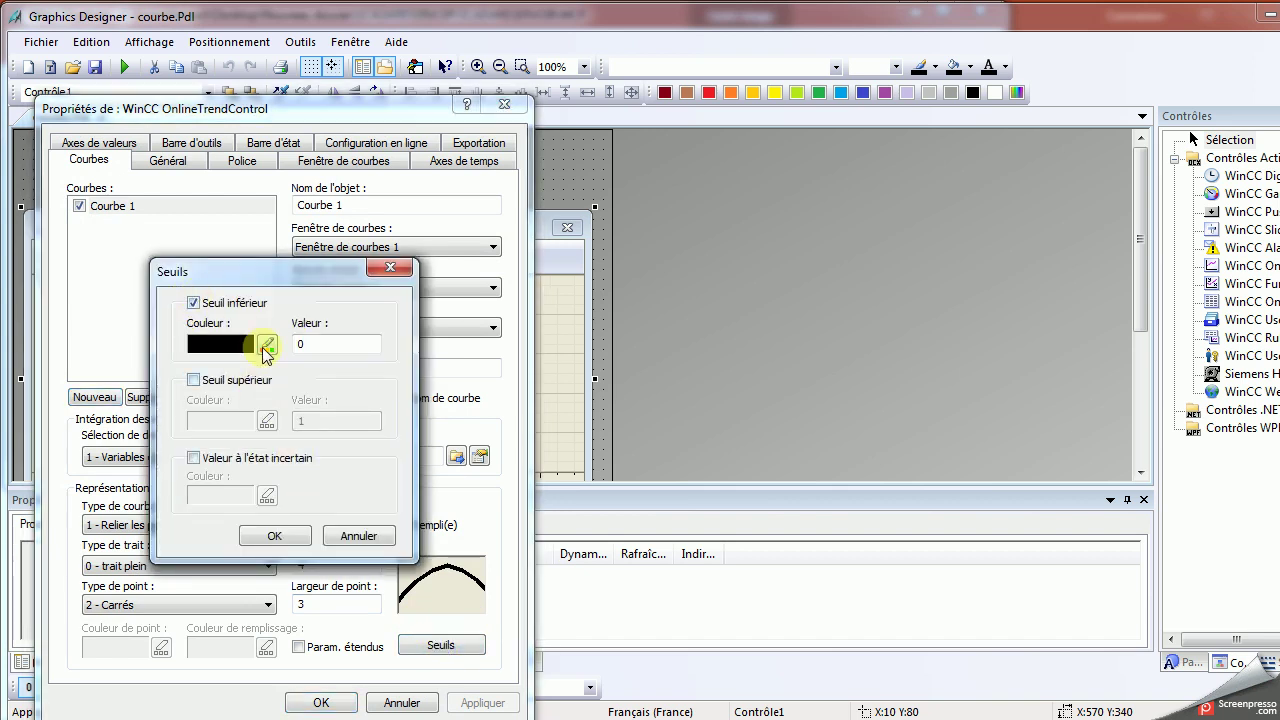
left_click(266, 344)
left_click(451, 173)
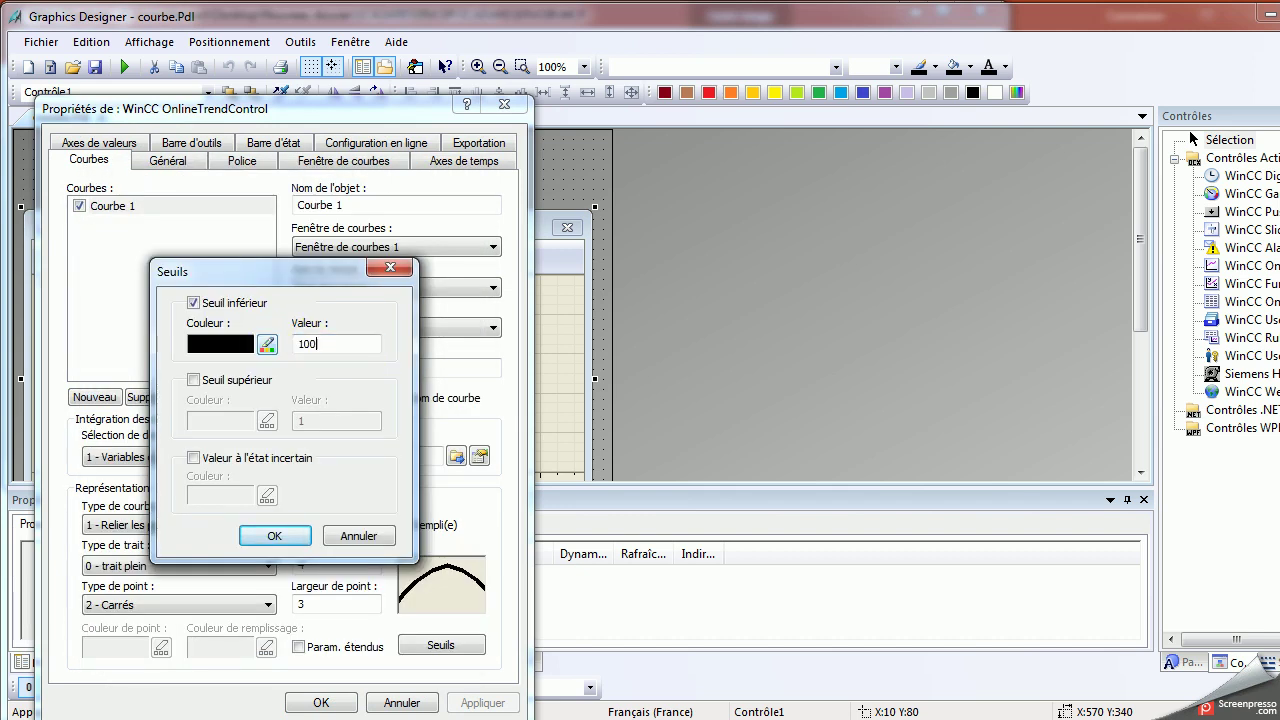
left_click(266, 344)
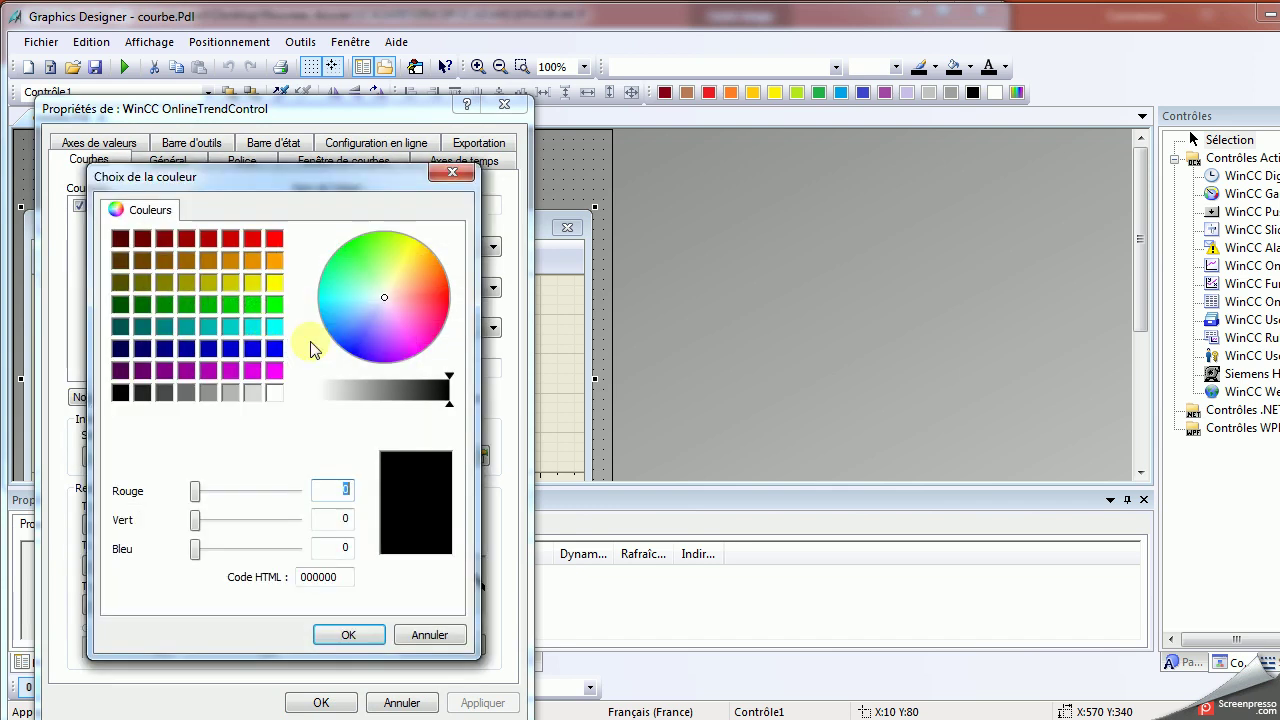
left_click(274, 240)
left_click(348, 634)
Enable the upper threshold for Courbe 1 with a value of 900 and the colour yellow
left_click(193, 380)
double_click(329, 423)
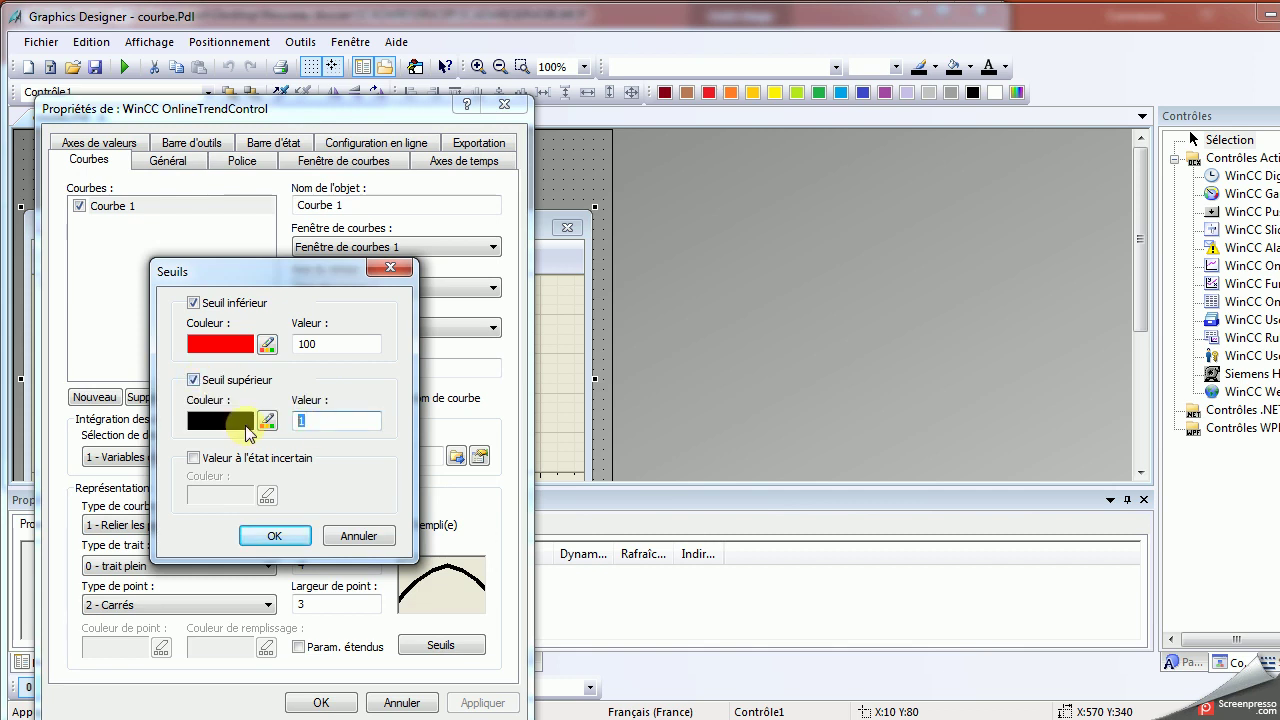
left_click(267, 422)
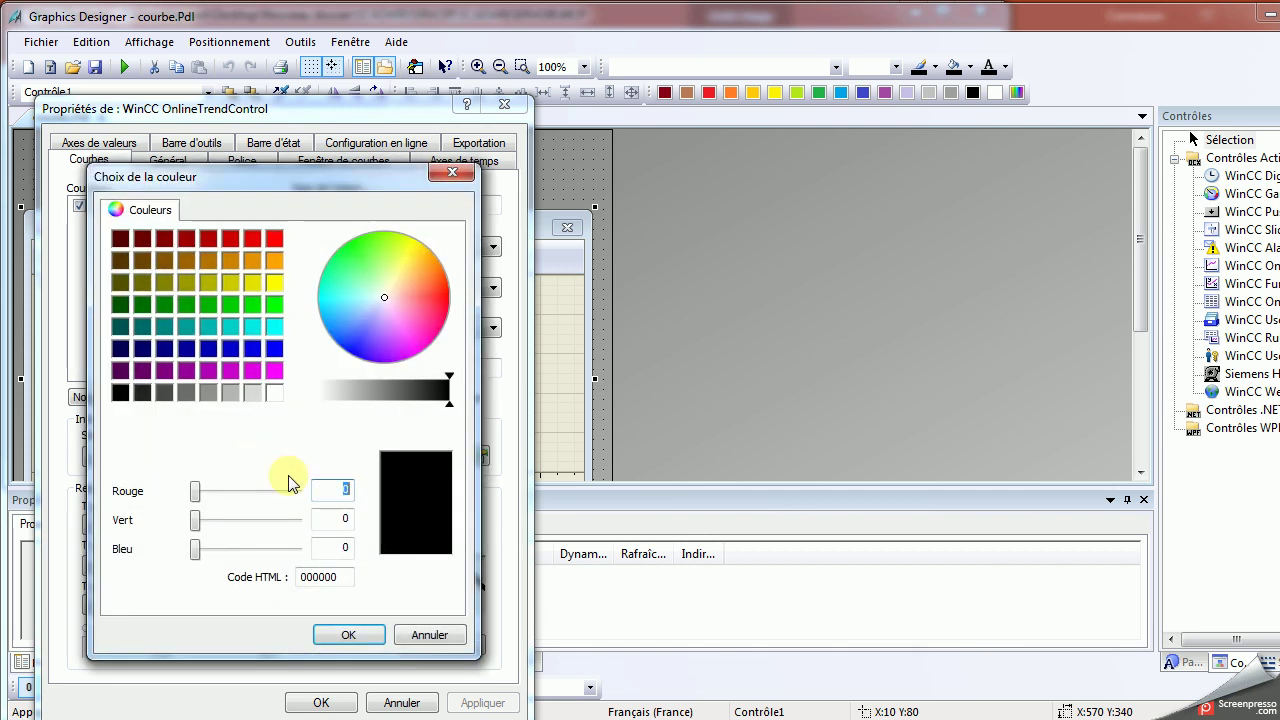
left_click(273, 281)
left_click(336, 635)
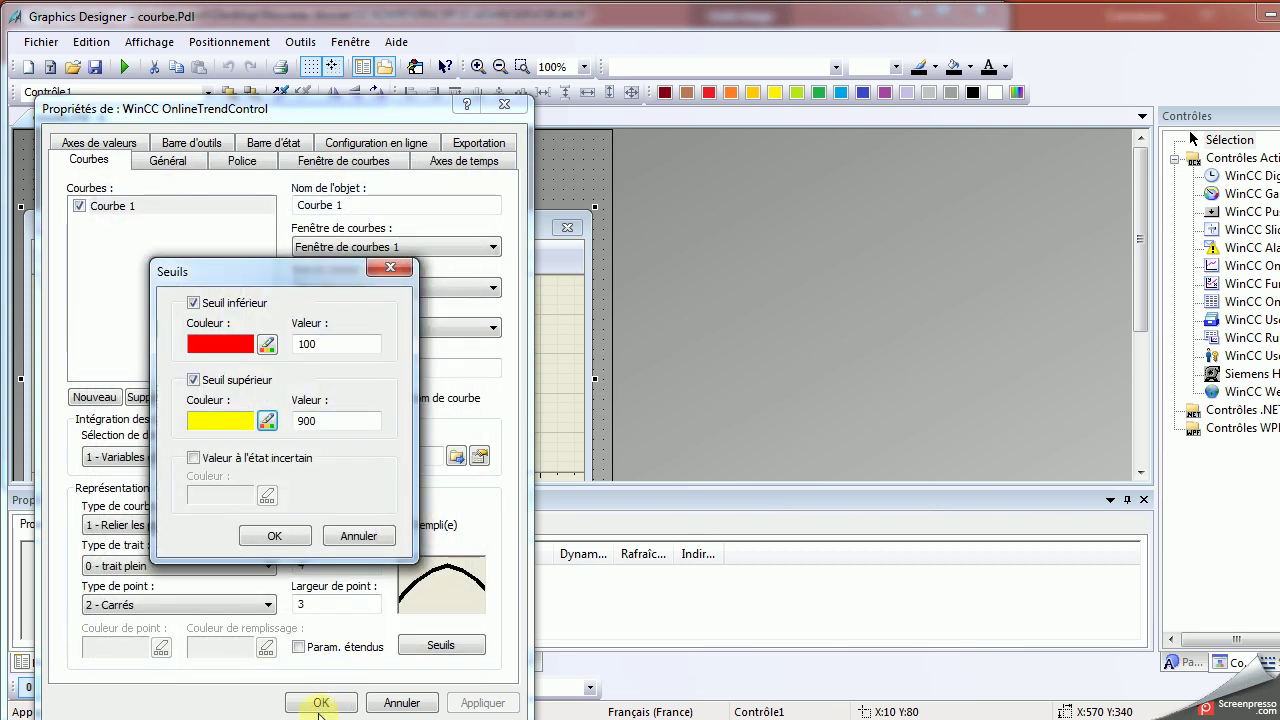
left_click(274, 535)
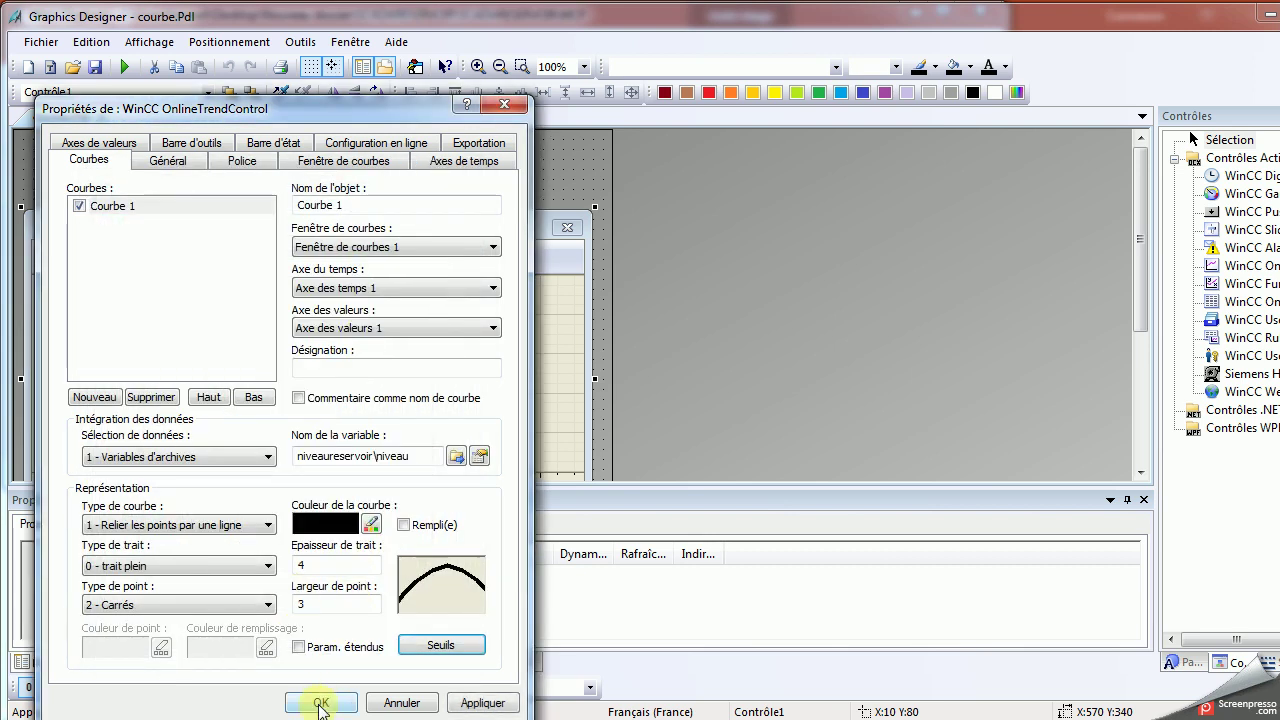
Save the trend control settings in courbe.Pdl and open principale.Pdl from WinCC Explorer
left_click(320, 703)
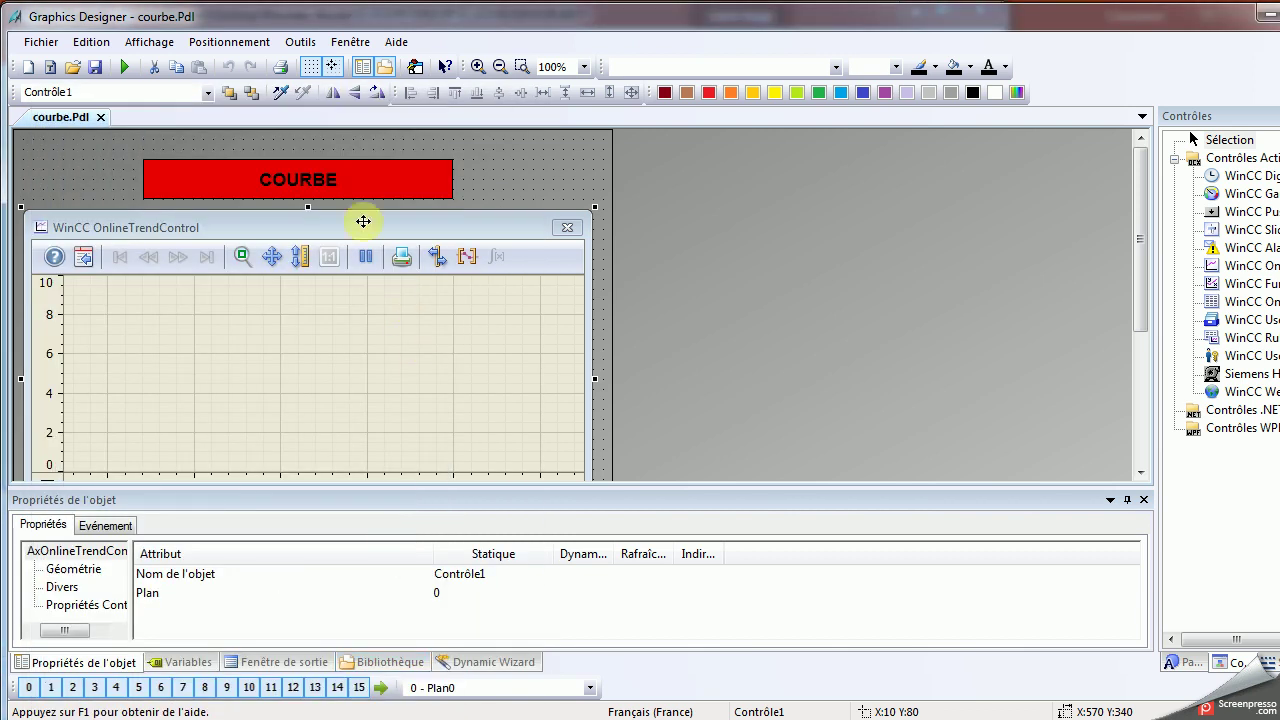
left_click(95, 67)
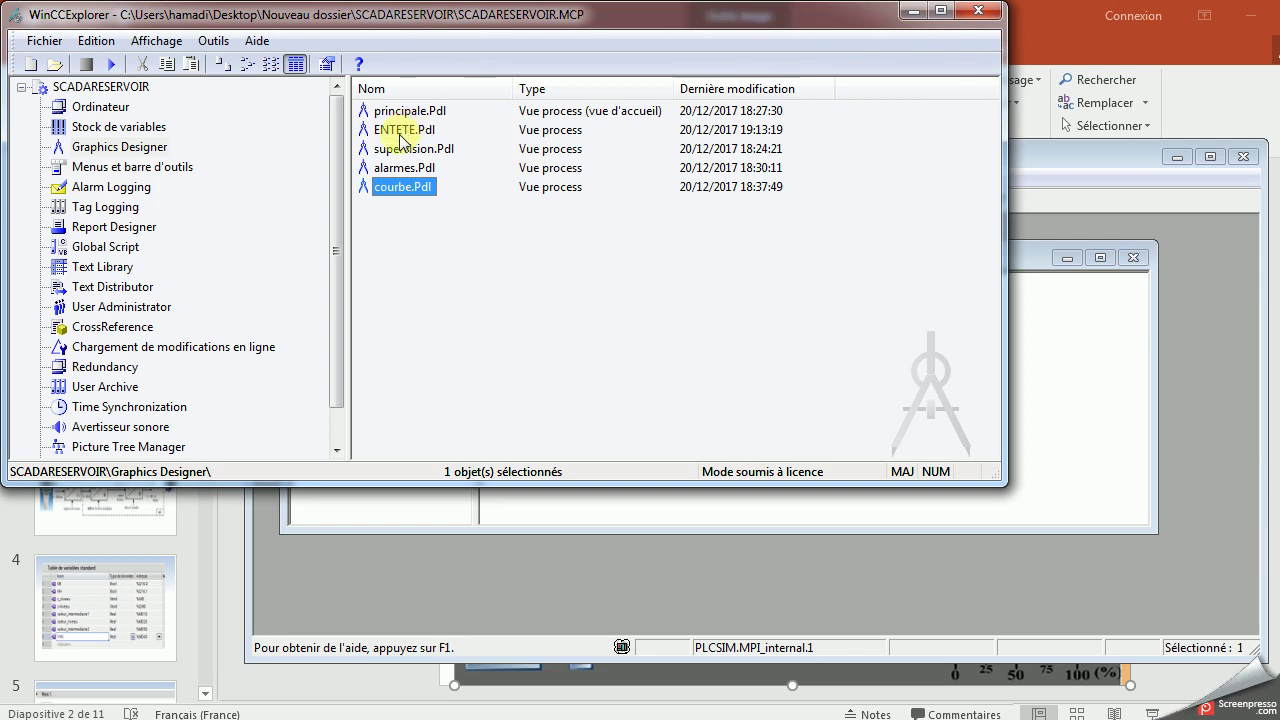
double_click(404, 110)
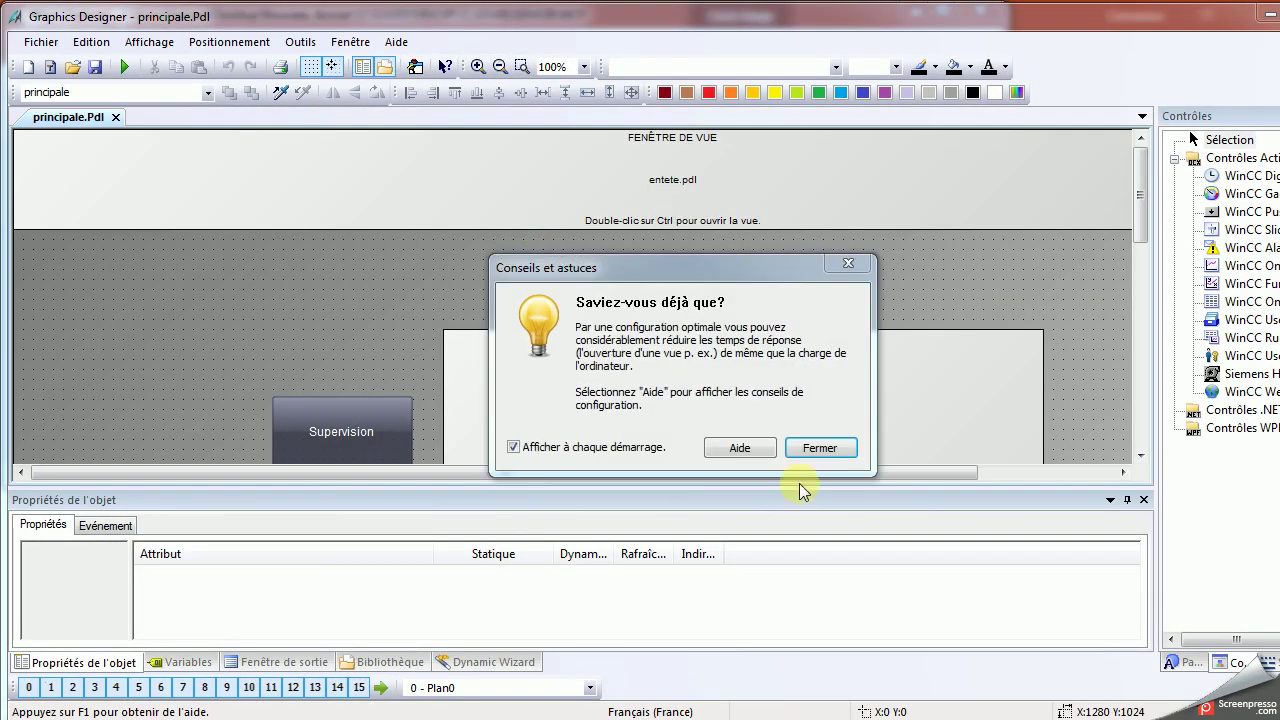
left_click(817, 445)
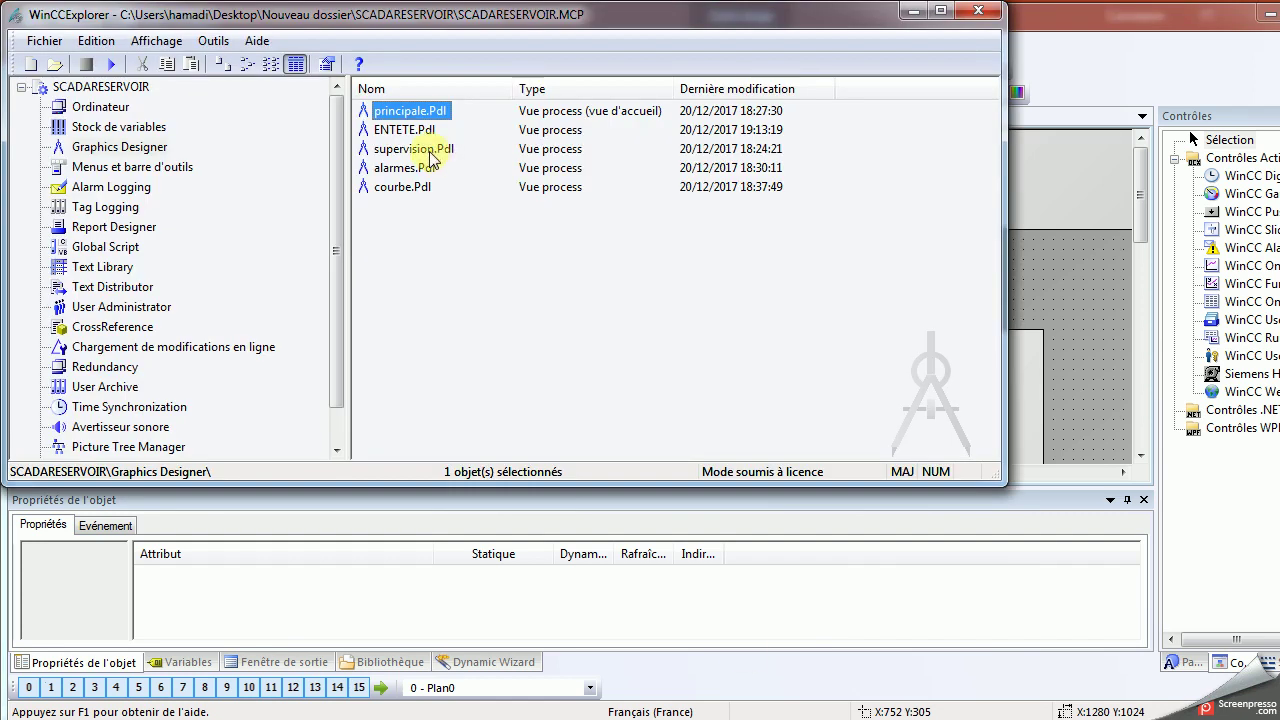
Reopen courbe.Pdl from WinCC Explorer and bring up the OnlineTrendControl's configuration dialog
left_click(432, 152)
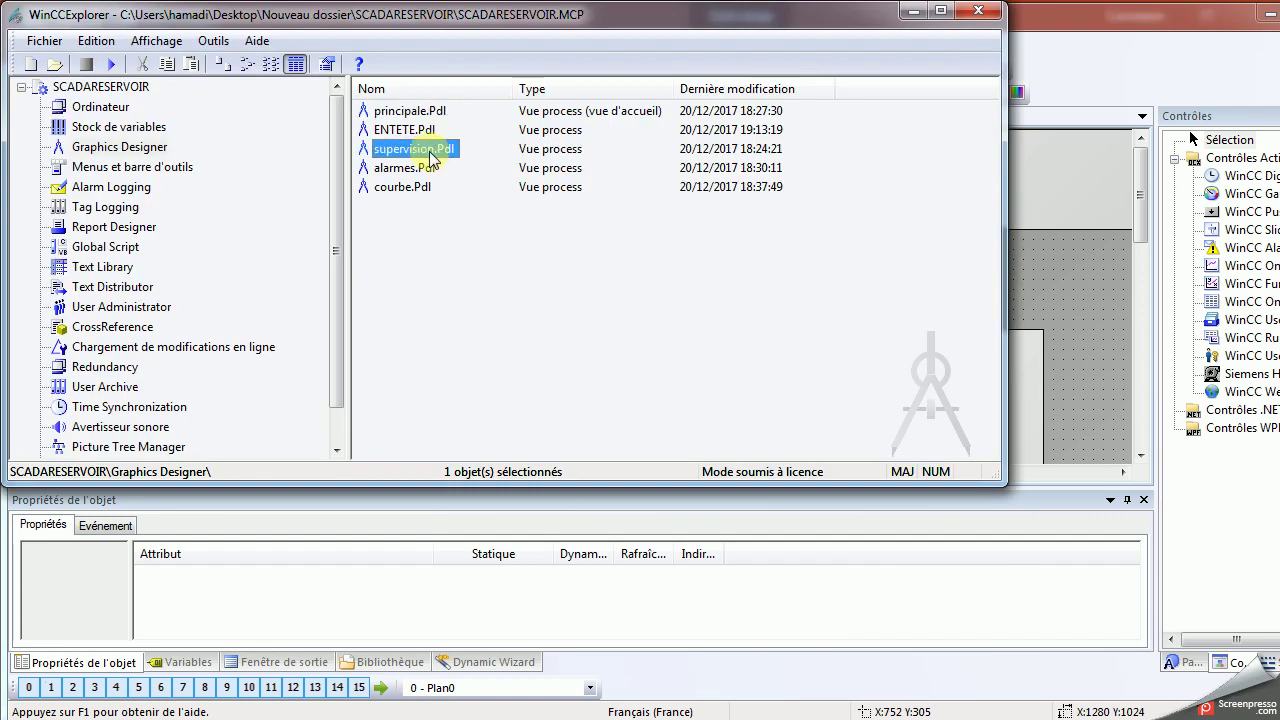
left_click(414, 187)
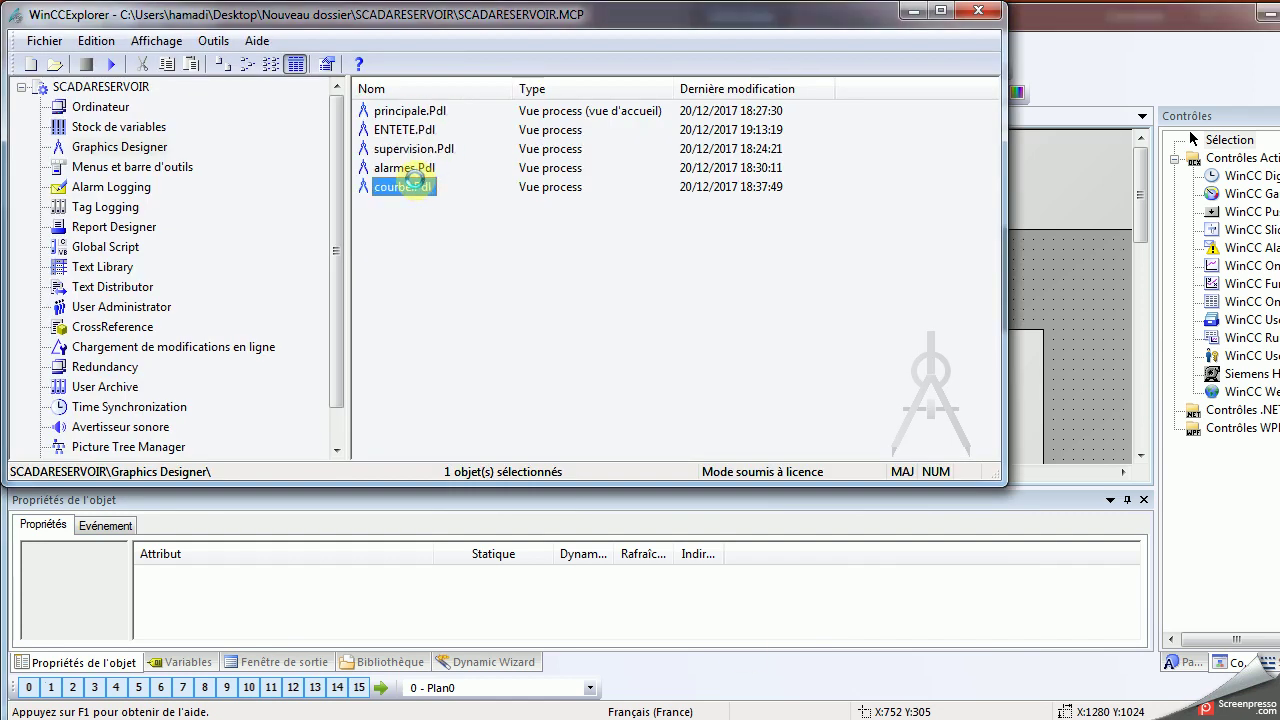
double_click(416, 186)
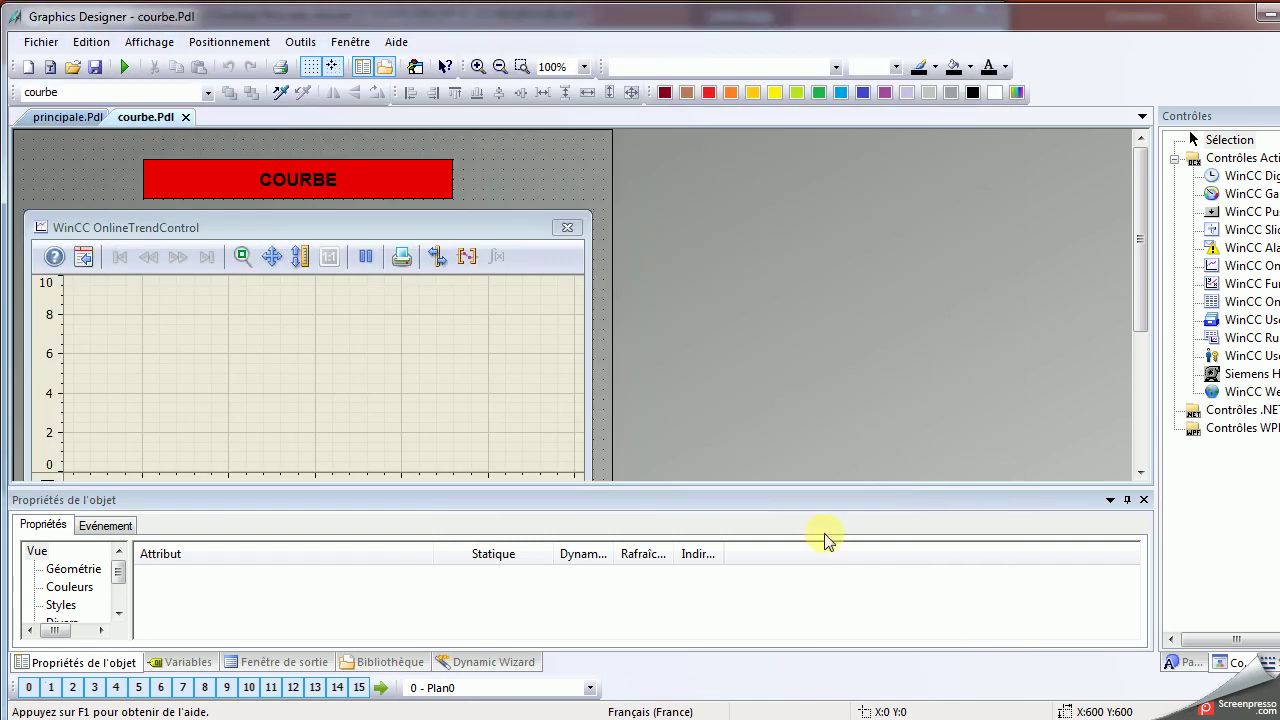
left_click(421, 275)
right_click(395, 297)
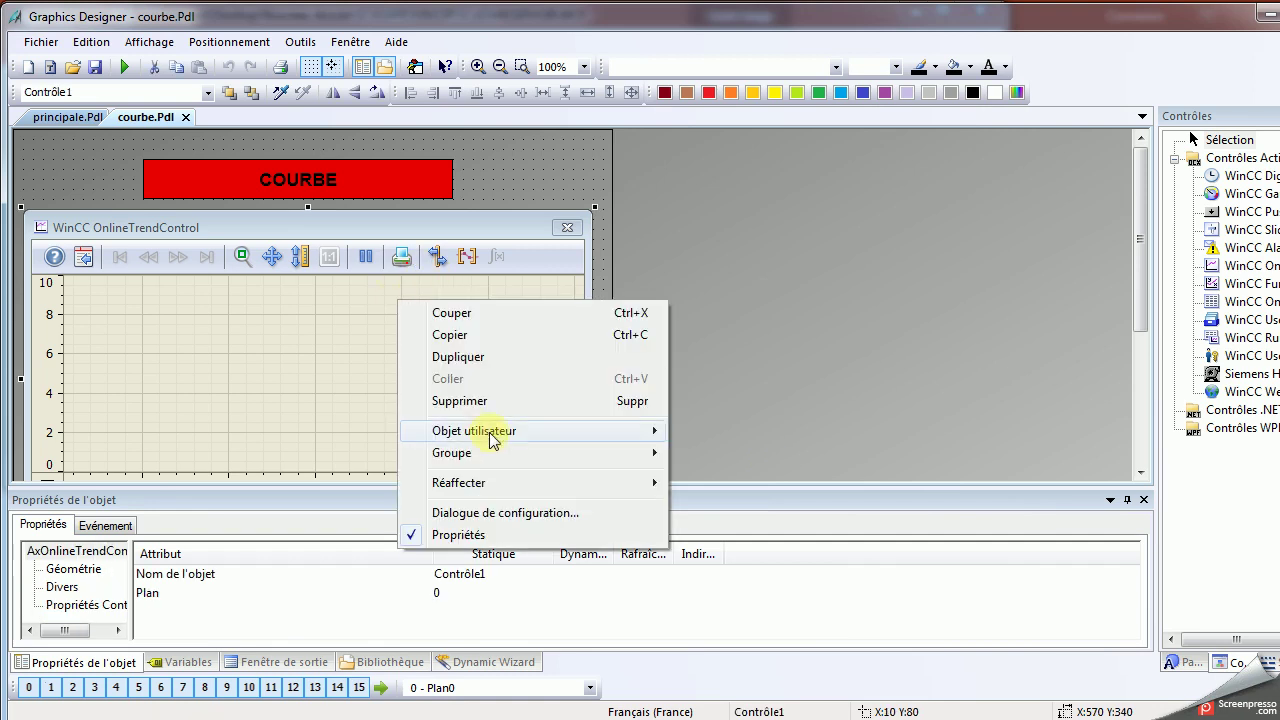
left_click(464, 512)
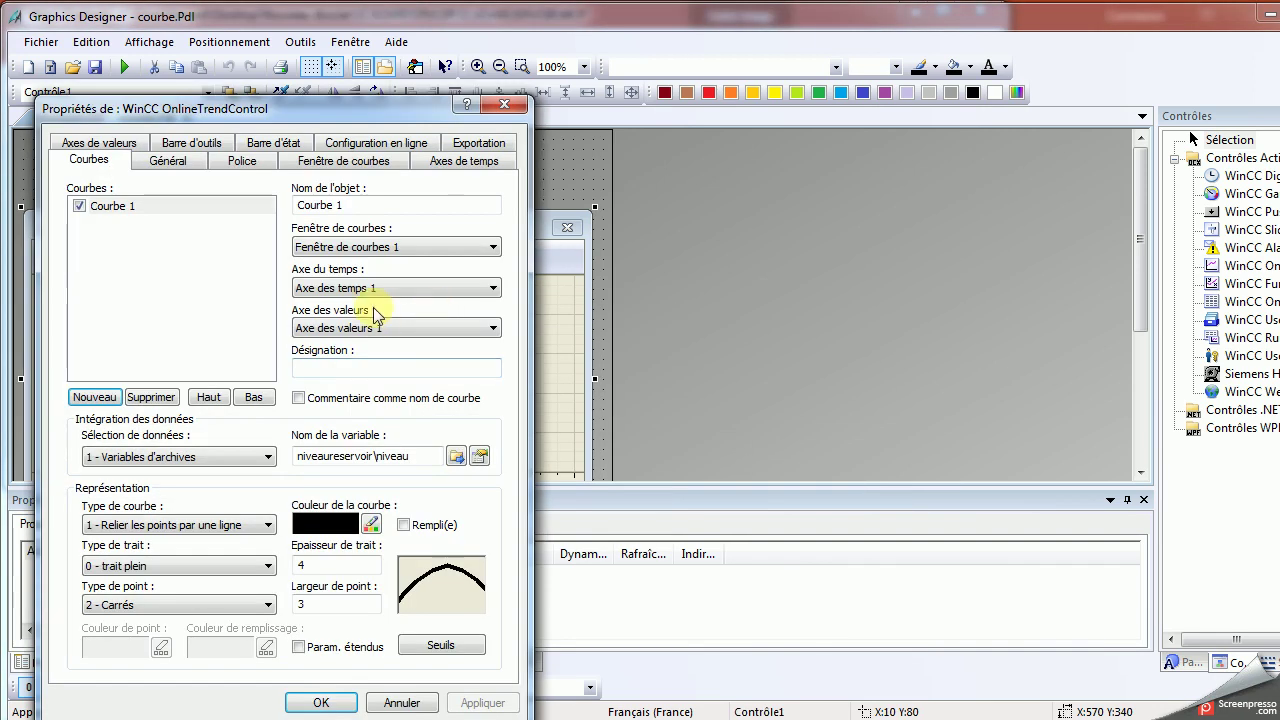
Turn off the automatic value range of Axe des valeurs 1 and set its upper limit to 1000
left_click(135, 148)
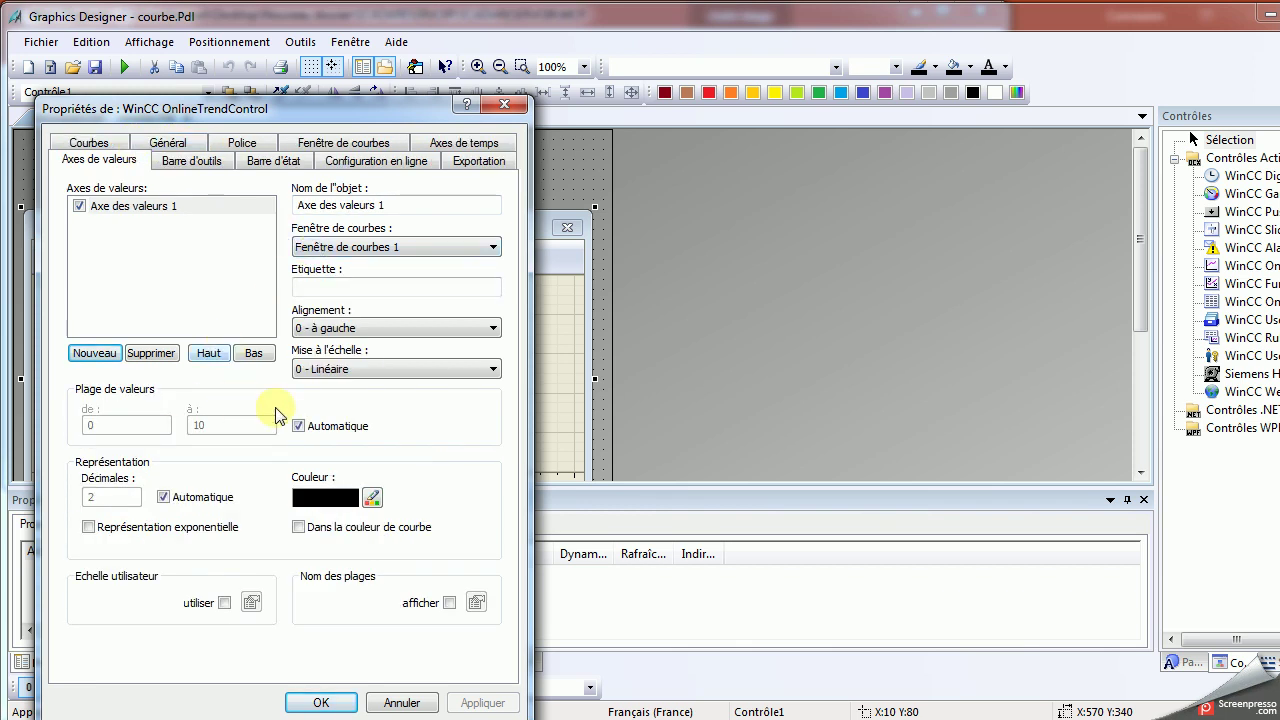
left_click(306, 430)
left_click(193, 425)
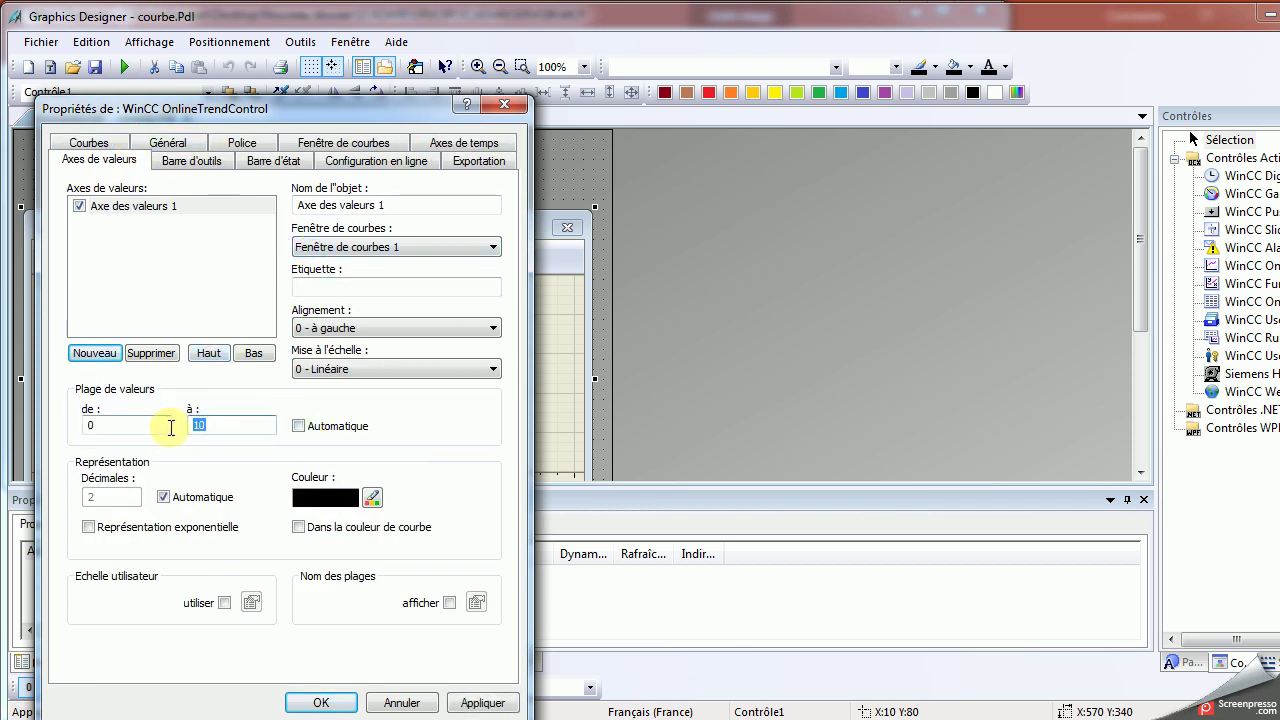
type("1000")
key("Return")
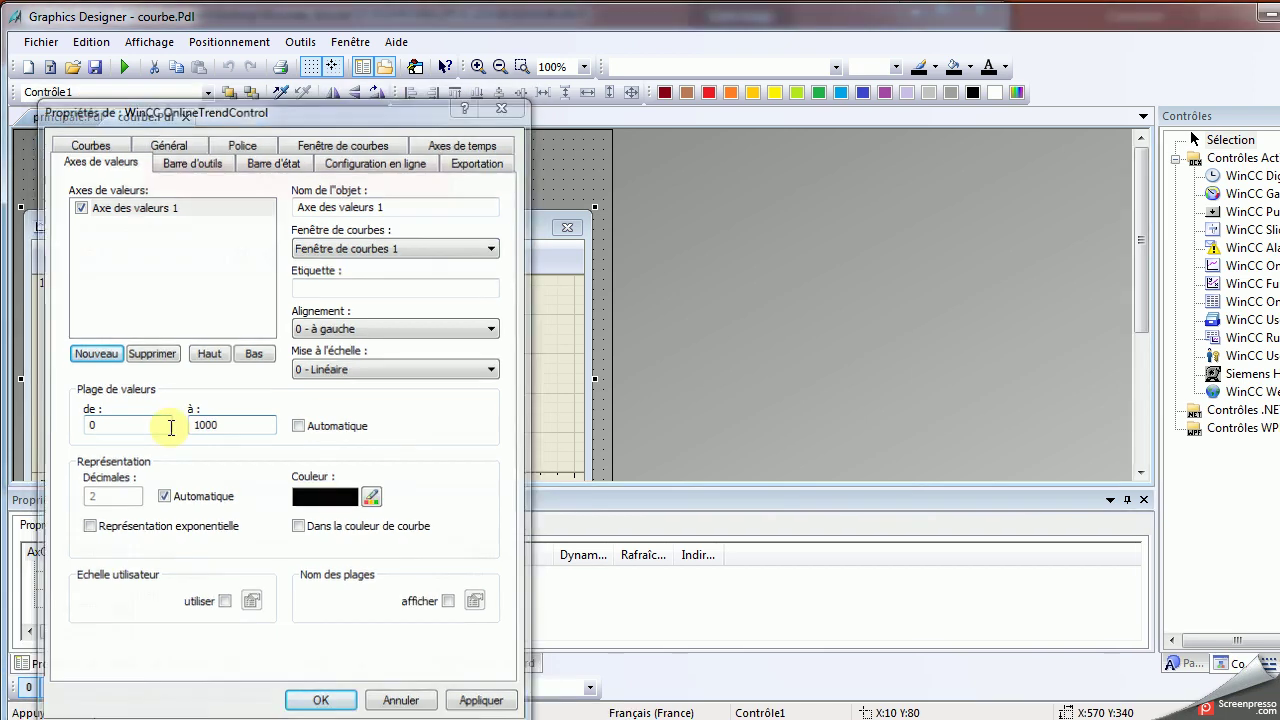
Enable the trend control's toolbar functions Sélection des courbes, Sélection d'une plage de temps, Courbe précédente and Courbe suivante
right_click(197, 352)
left_click(326, 561)
left_click(212, 143)
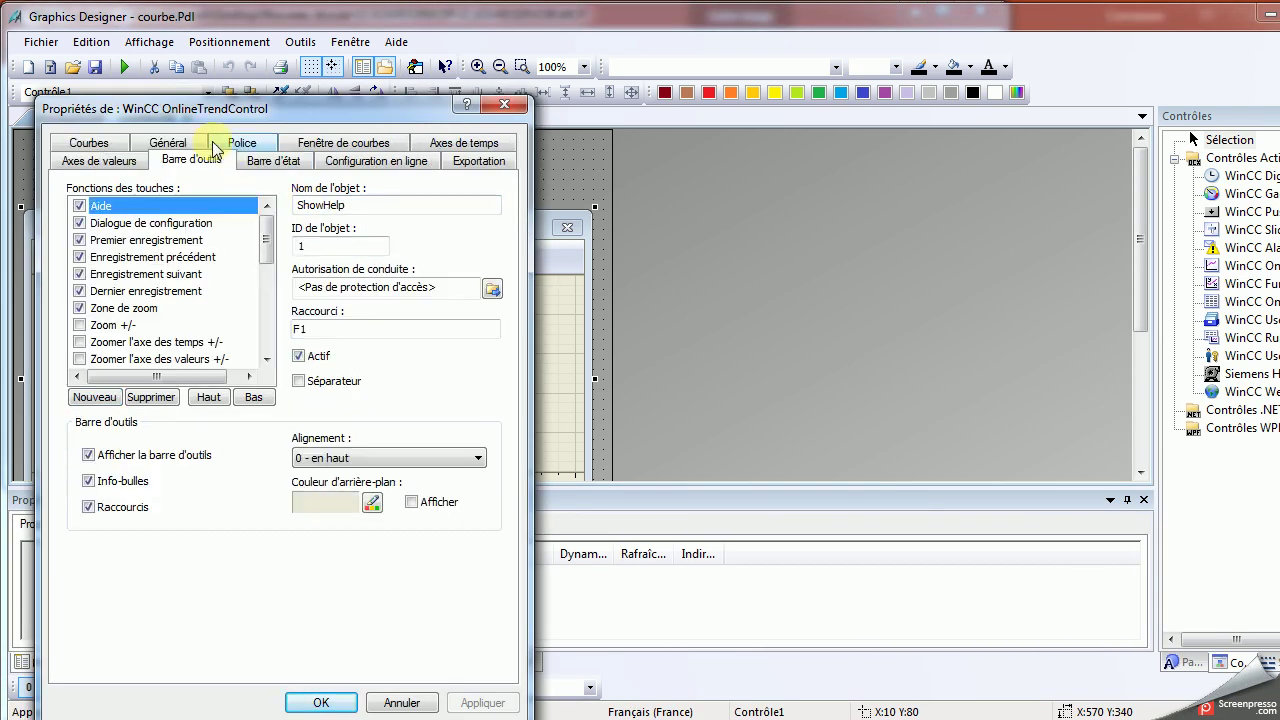
left_click_drag(266, 238, 268, 292)
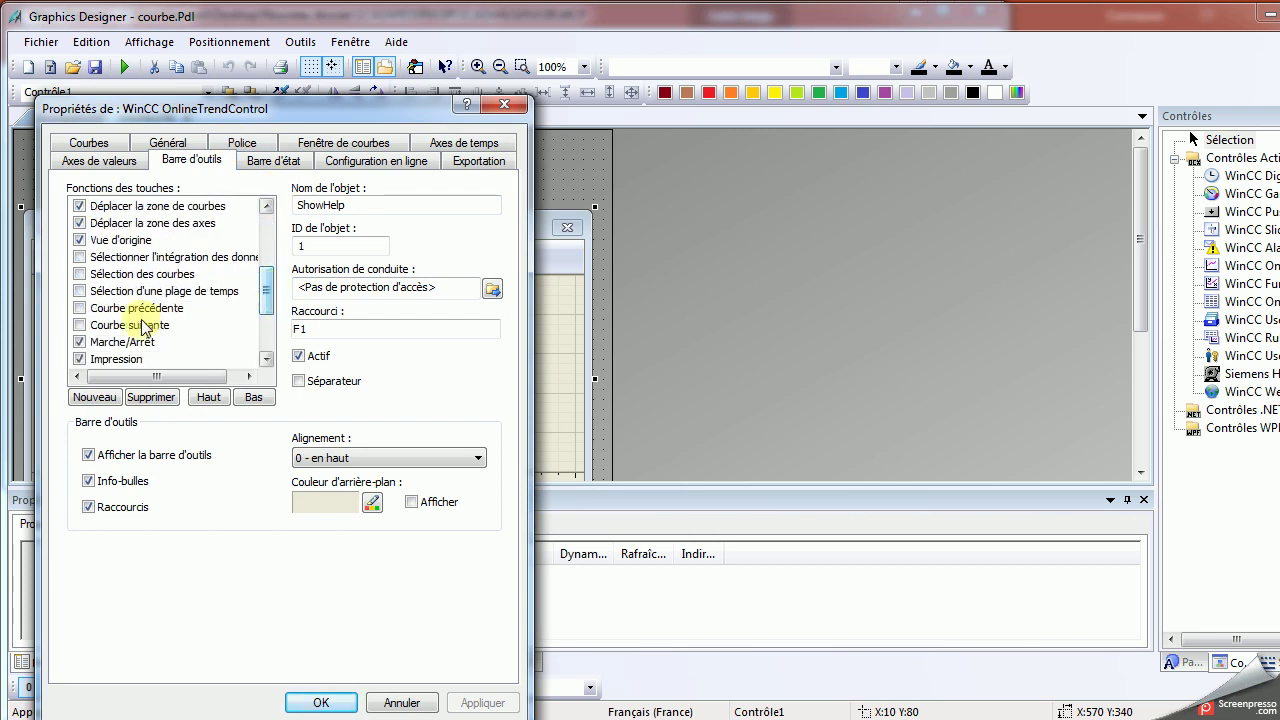
left_click(80, 274)
left_click(80, 291)
left_click_drag(267, 300, 268, 335)
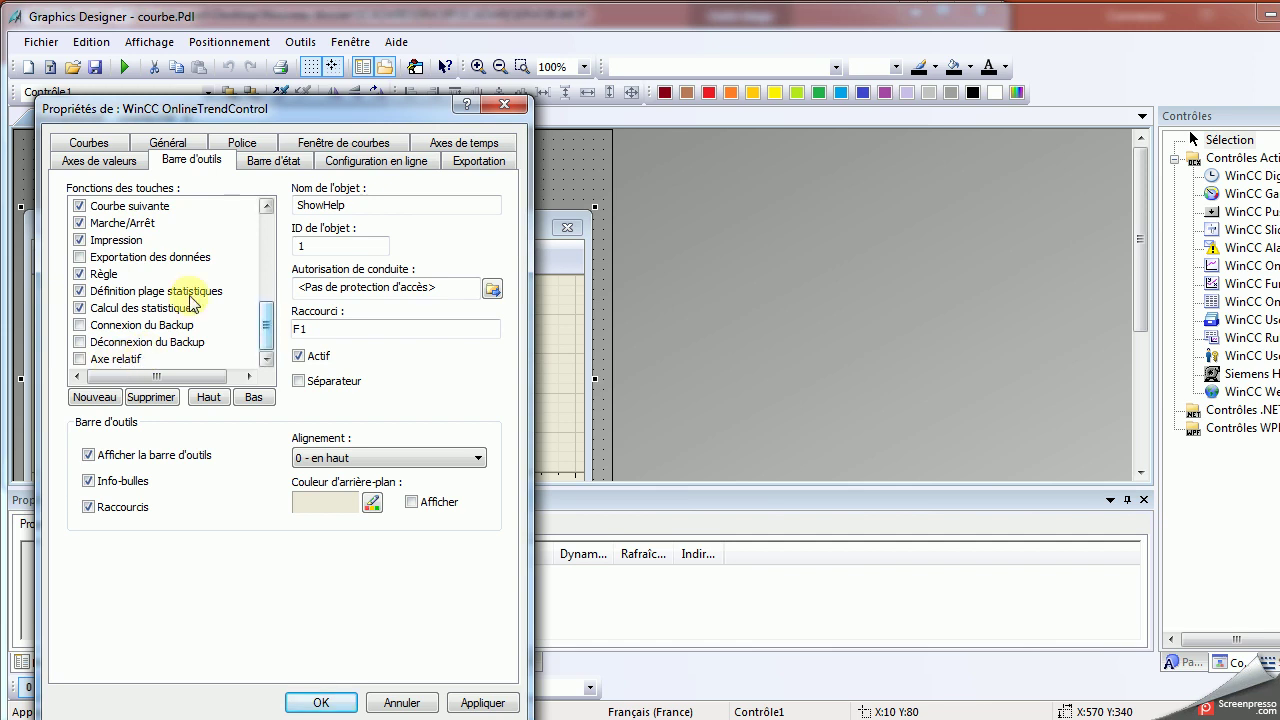
left_click_drag(266, 330, 266, 250)
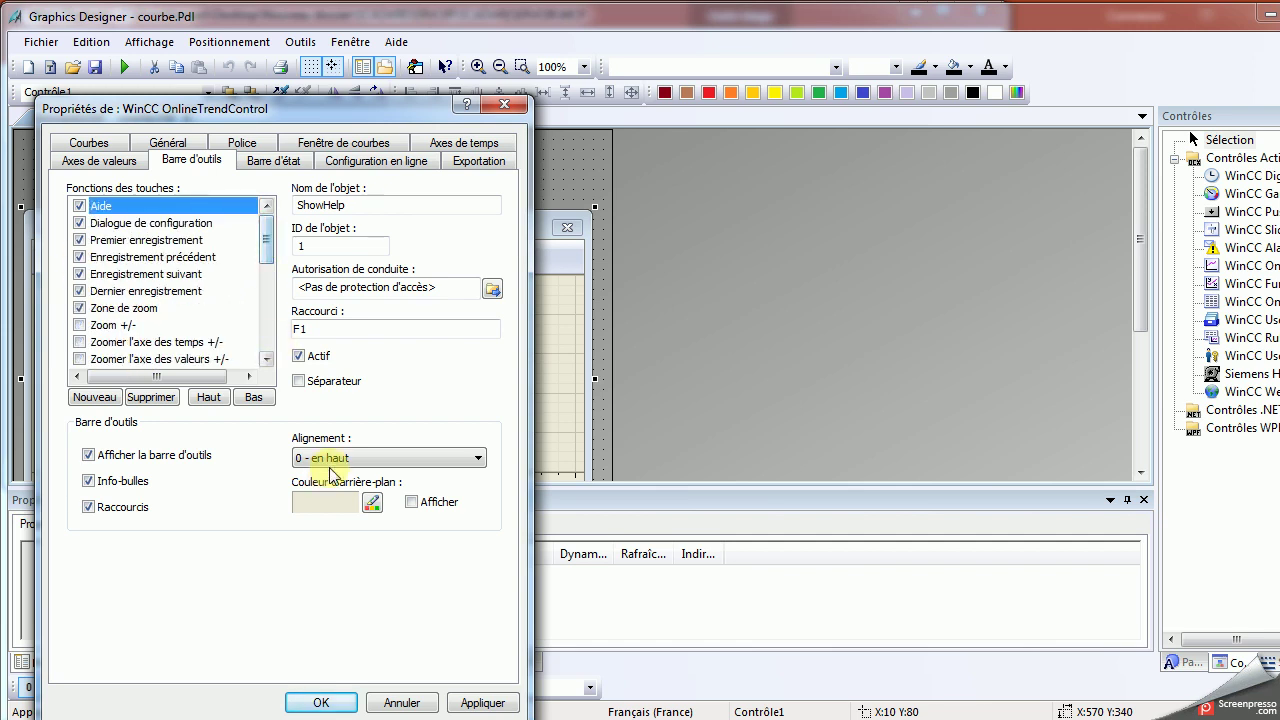
Enable the Date element in the trend control's status bar, review the export and time axis settings, and close the configuration dialog
left_click(278, 166)
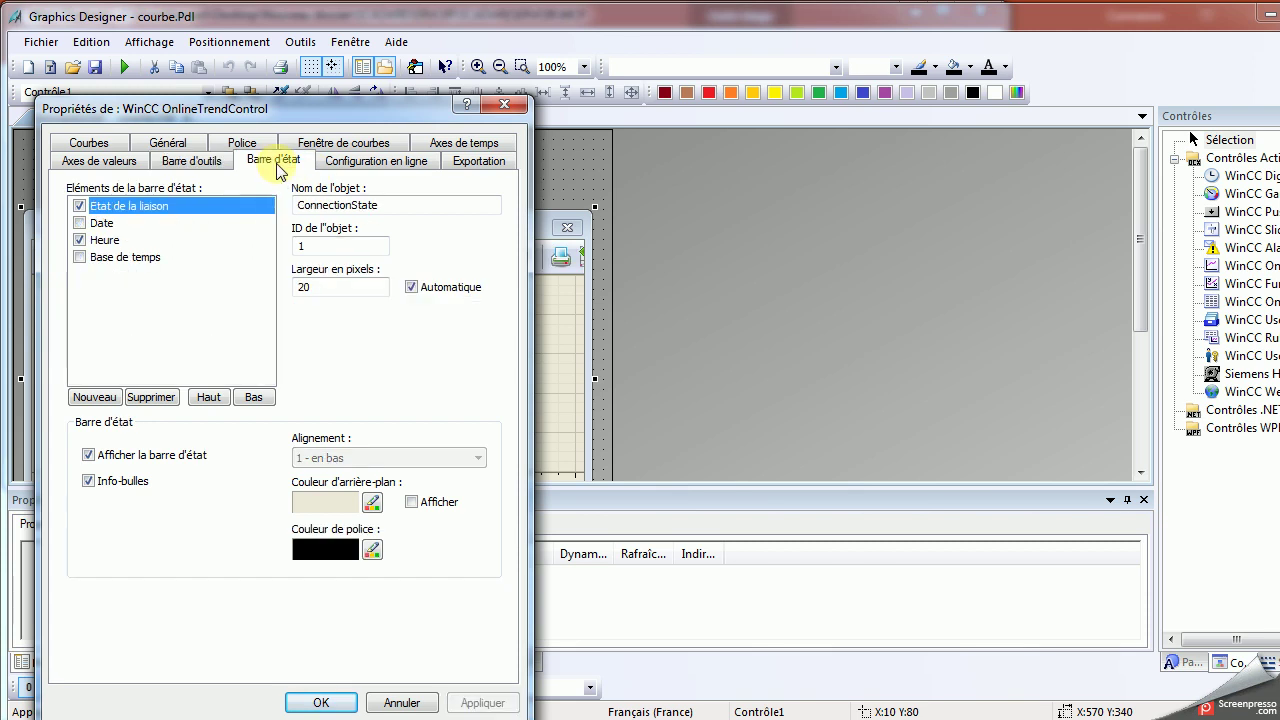
left_click(92, 228)
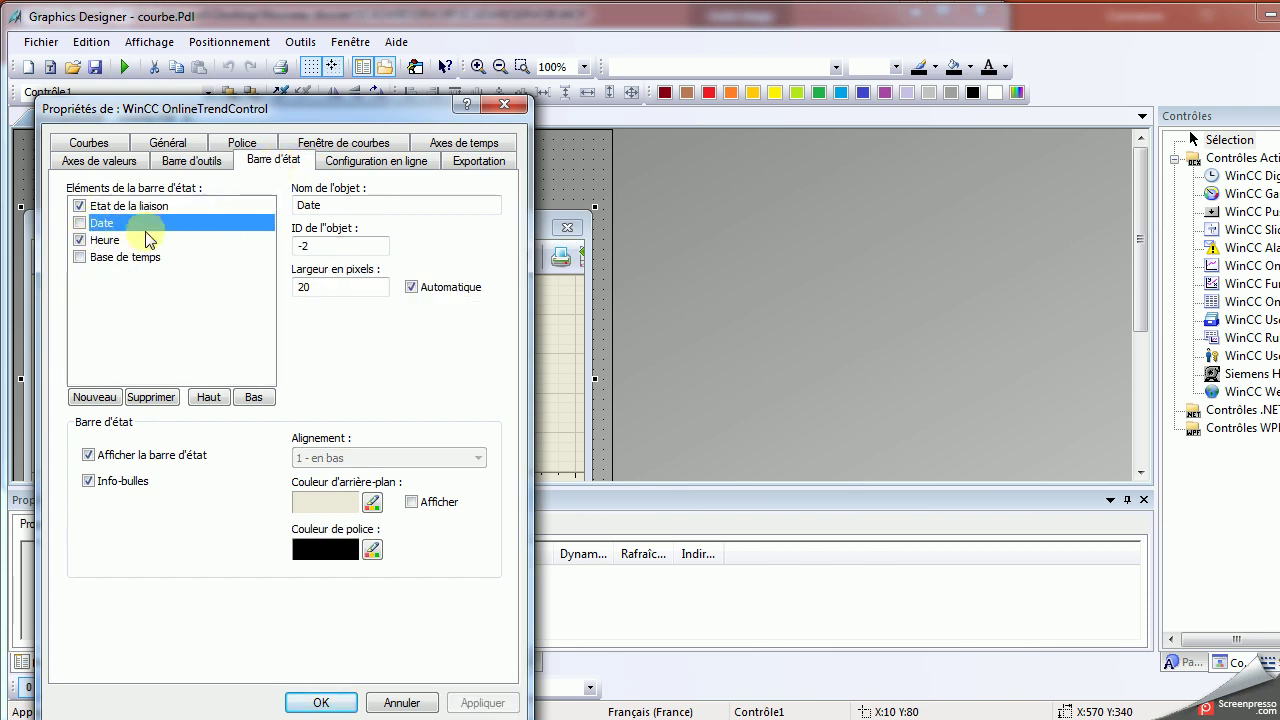
left_click(80, 224)
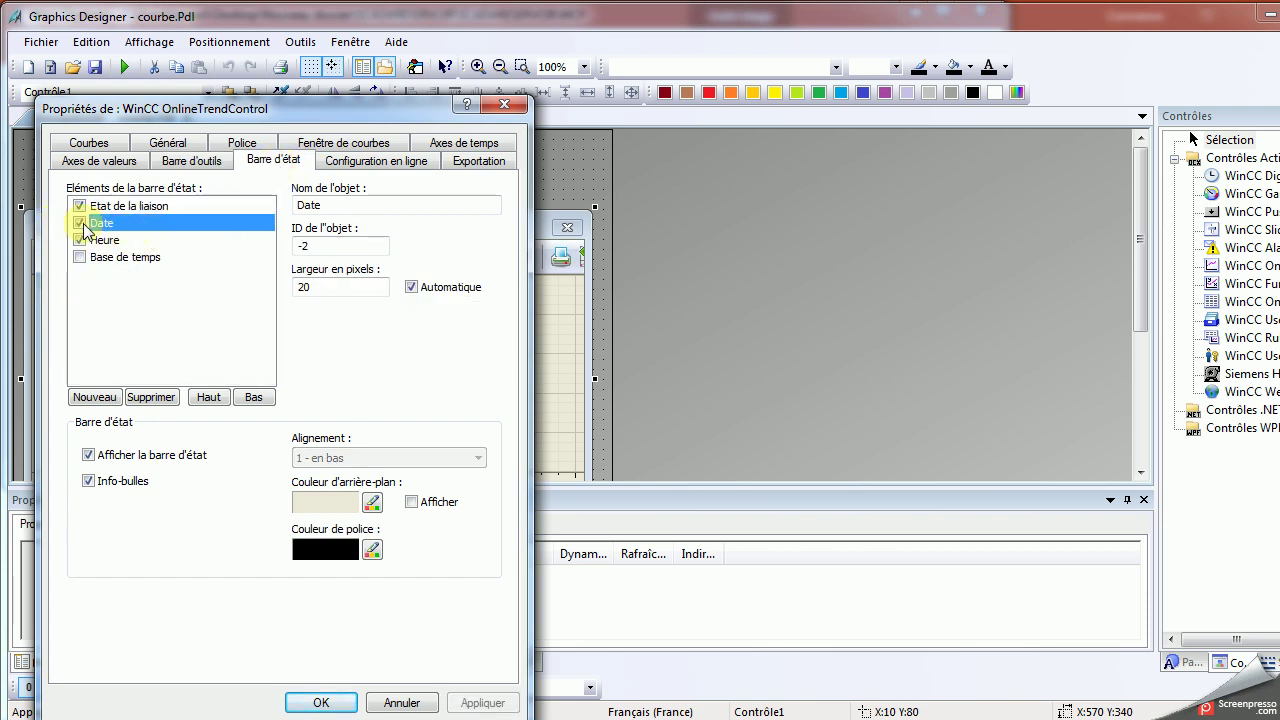
left_click(390, 165)
left_click(470, 162)
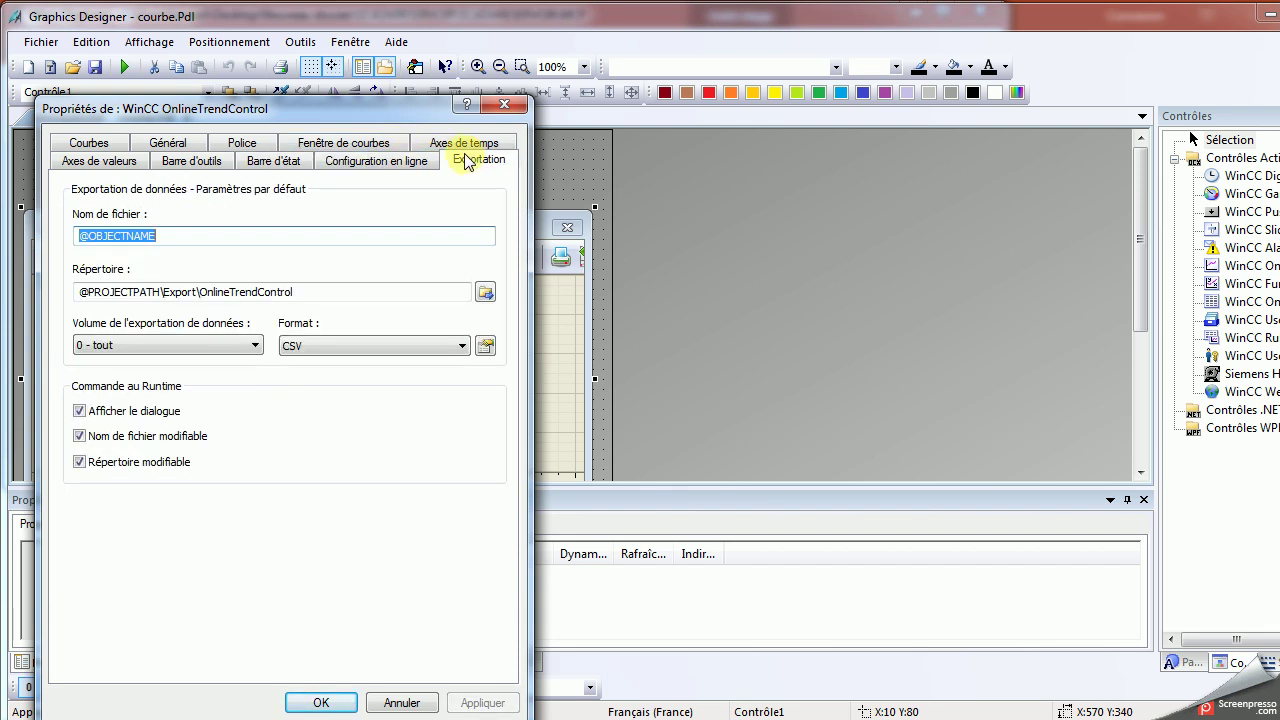
left_click(440, 150)
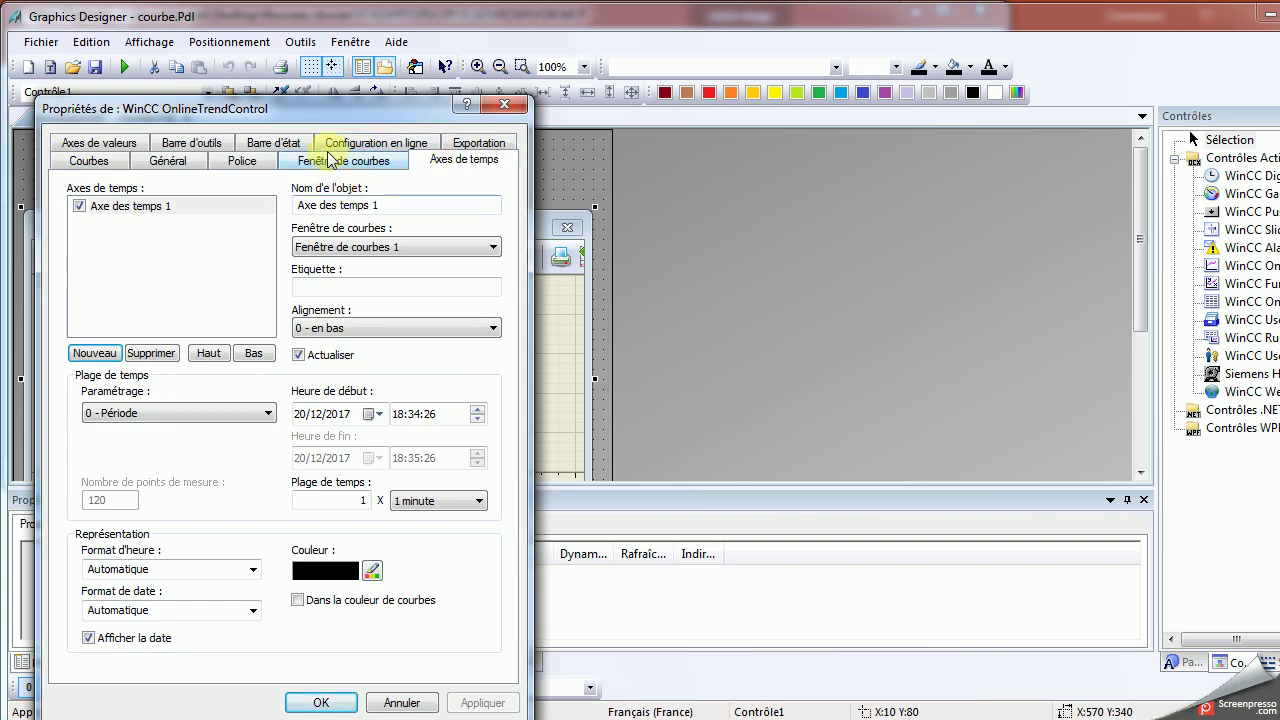
left_click(505, 104)
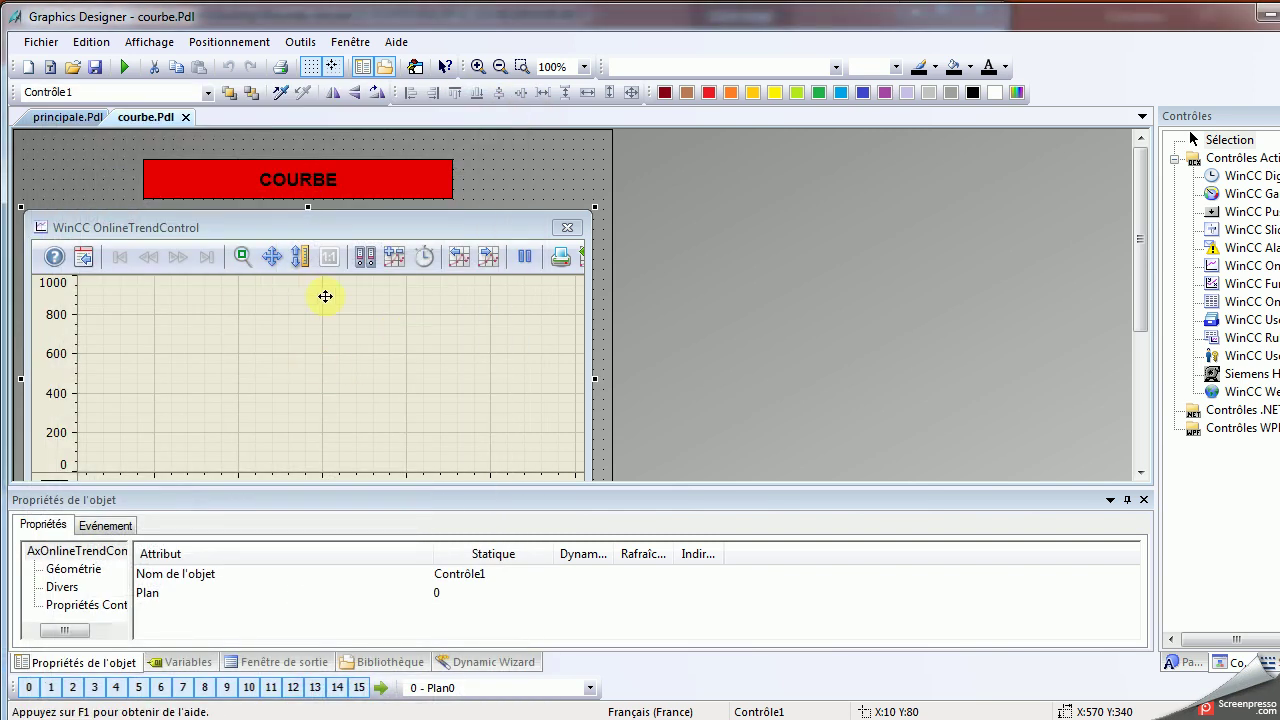
Resize the trend control to a right edge at X 600, place it at X 0, Y 80, and save courbe.Pdl
mouse_move(594, 377)
left_mouse_down()
mouse_move(634, 369)
mouse_move(617, 371)
left_mouse_up()
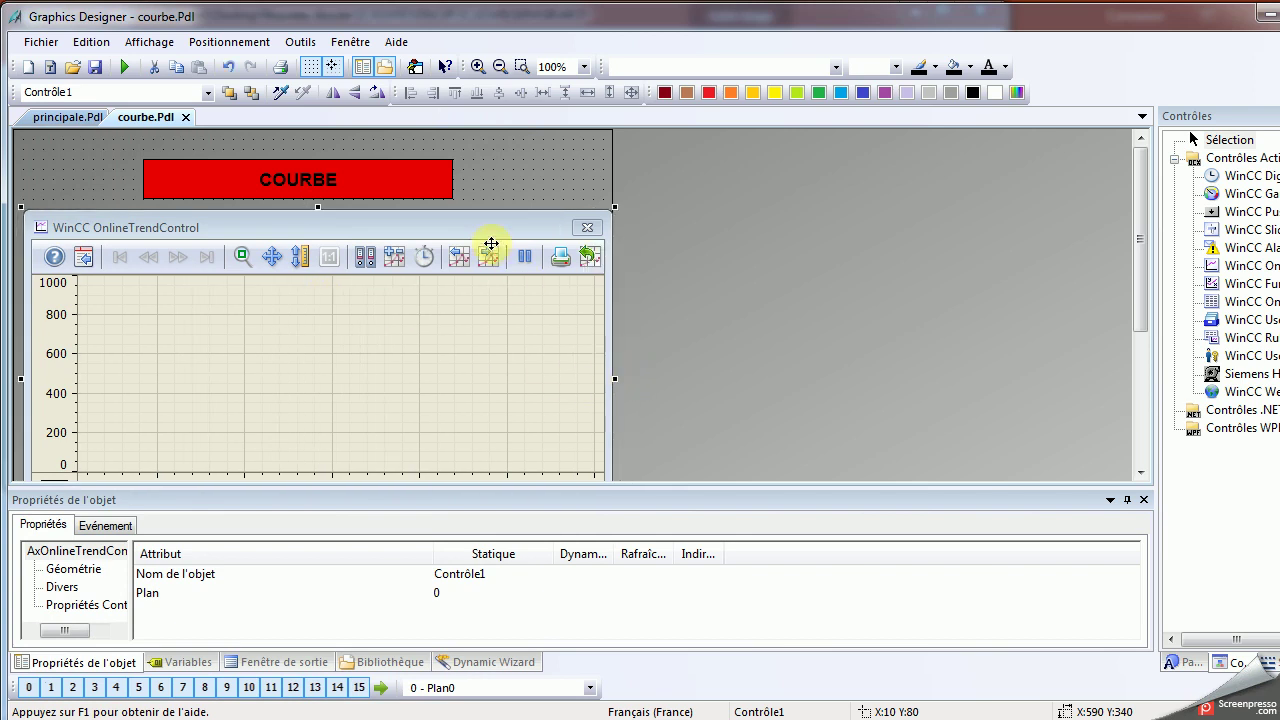
left_click_drag(463, 236, 453, 232)
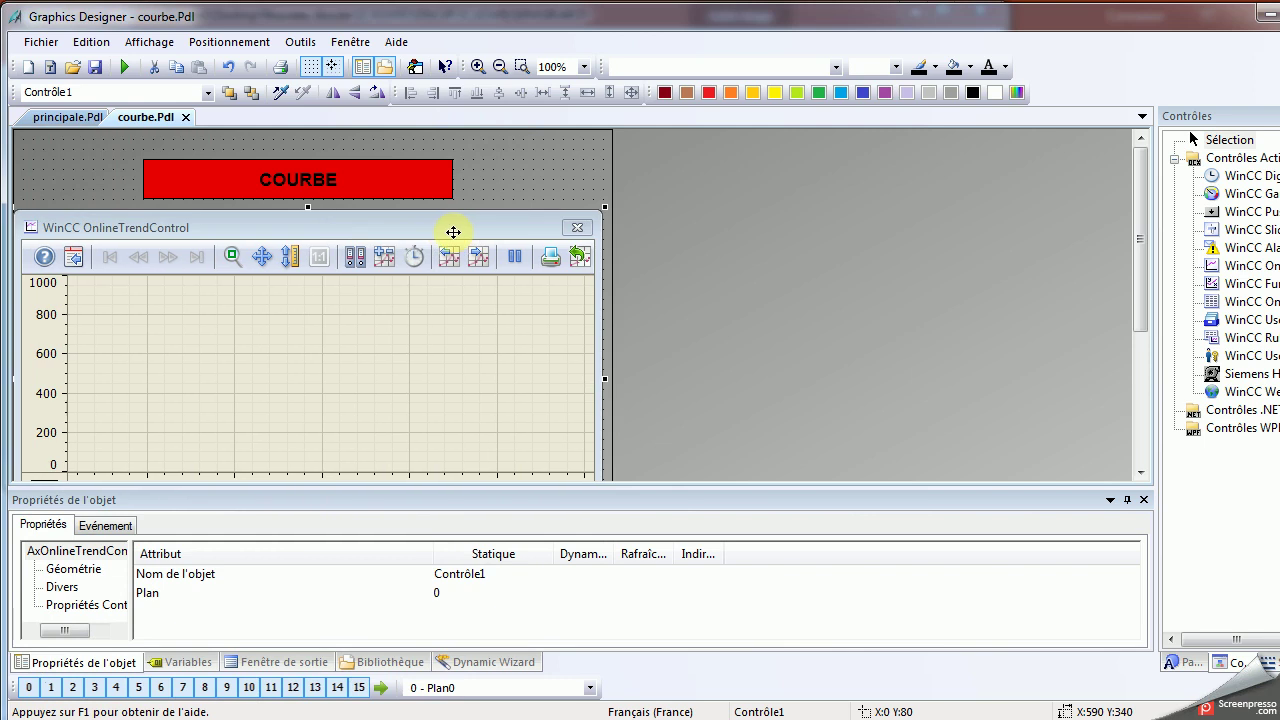
left_click_drag(607, 377, 619, 375)
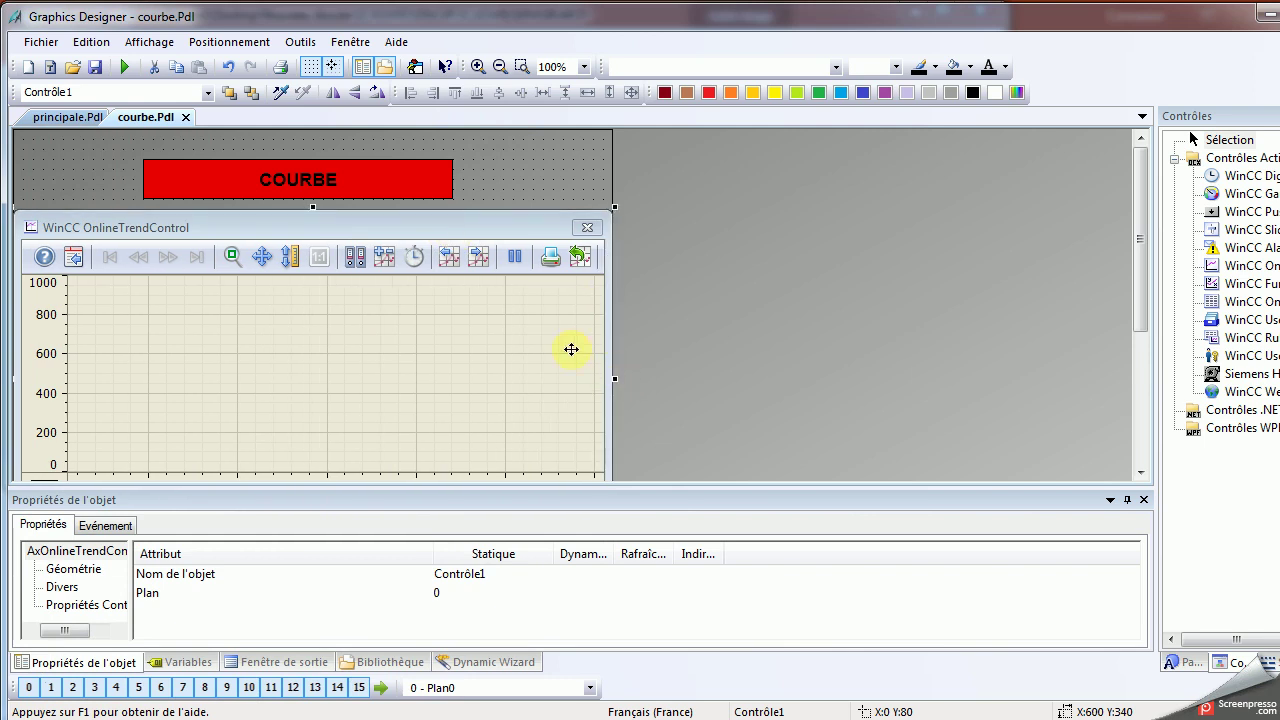
left_click(94, 70)
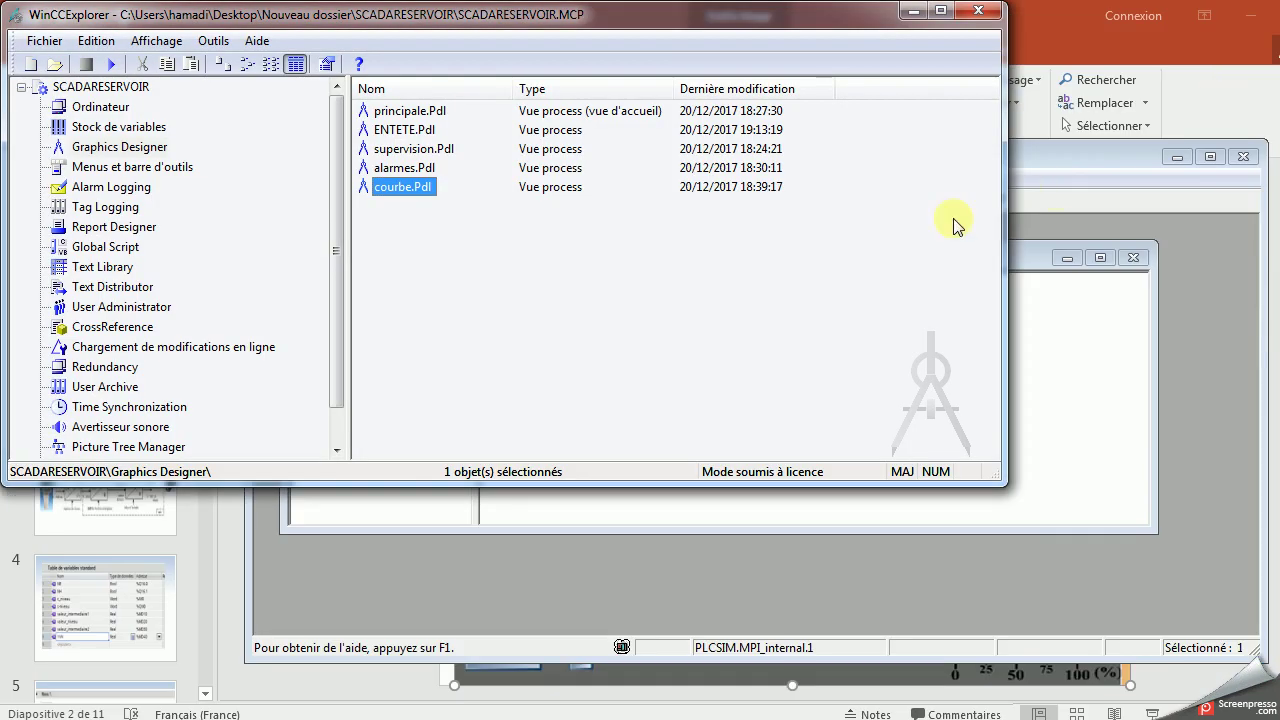
Open principale.Pdl from WinCC Explorer, dismiss the startup tips, and start the runtime
left_click(490, 262)
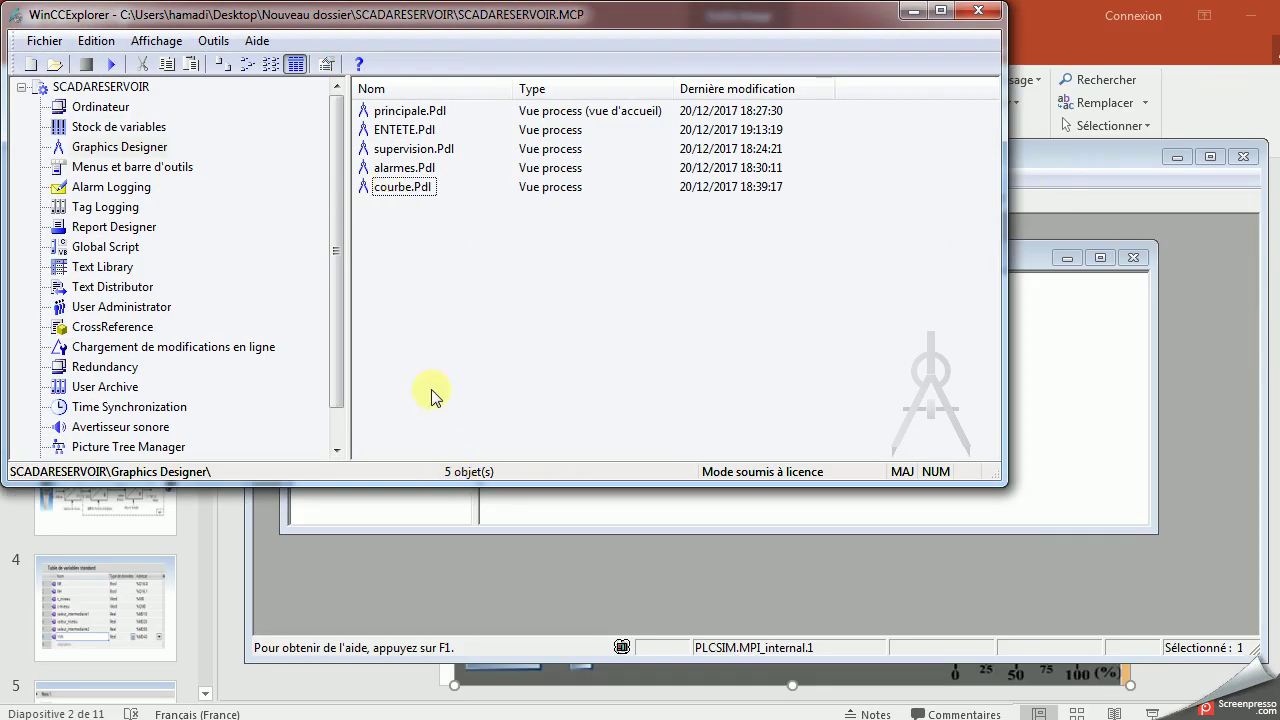
double_click(393, 111)
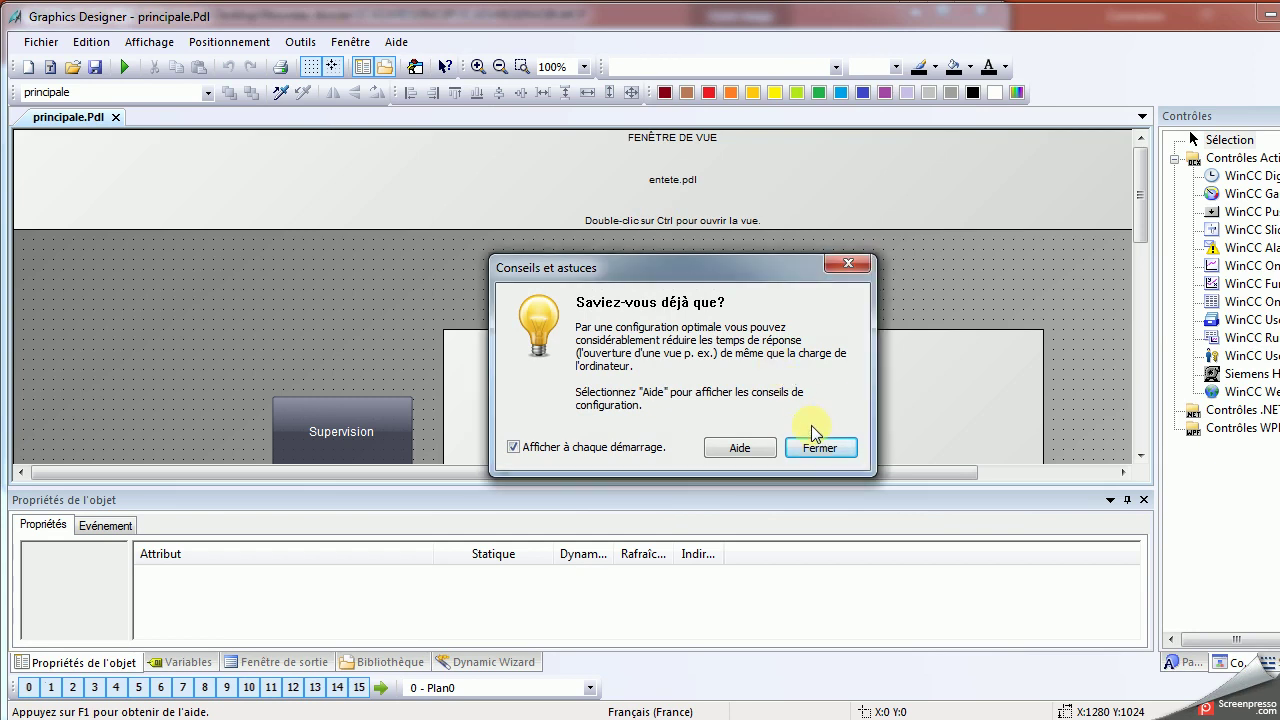
left_click(815, 443)
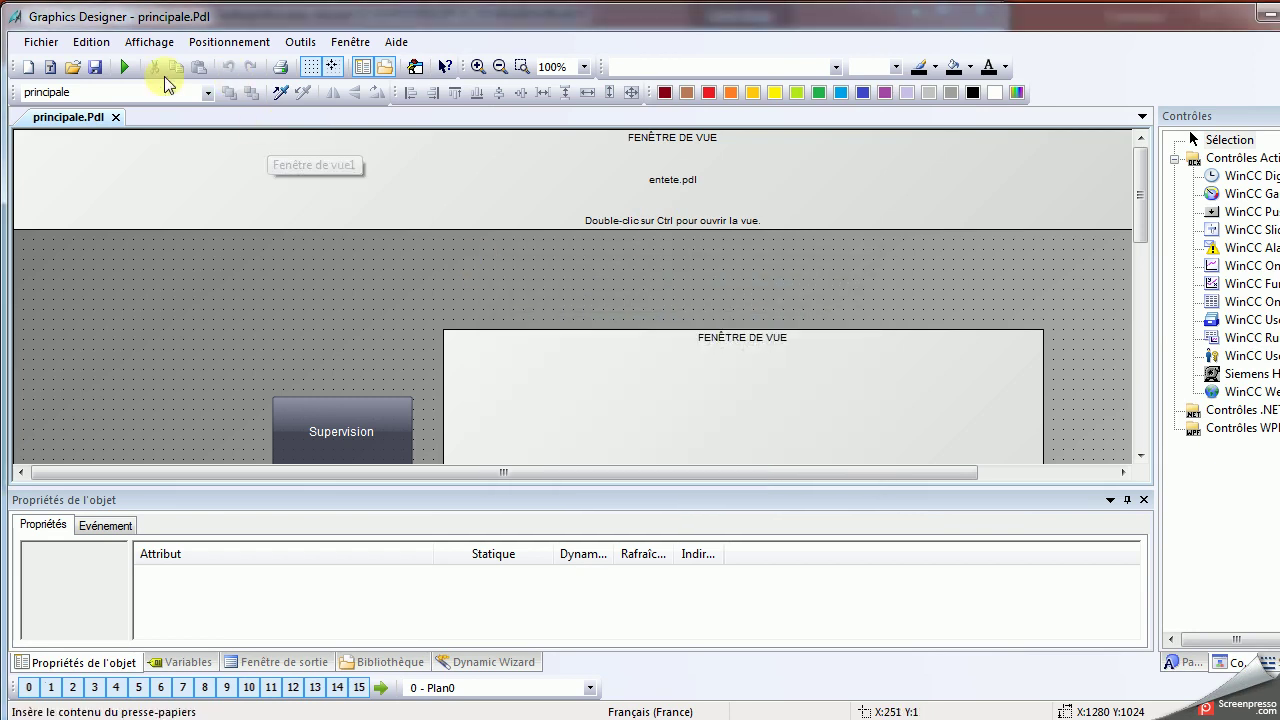
left_click(124, 65)
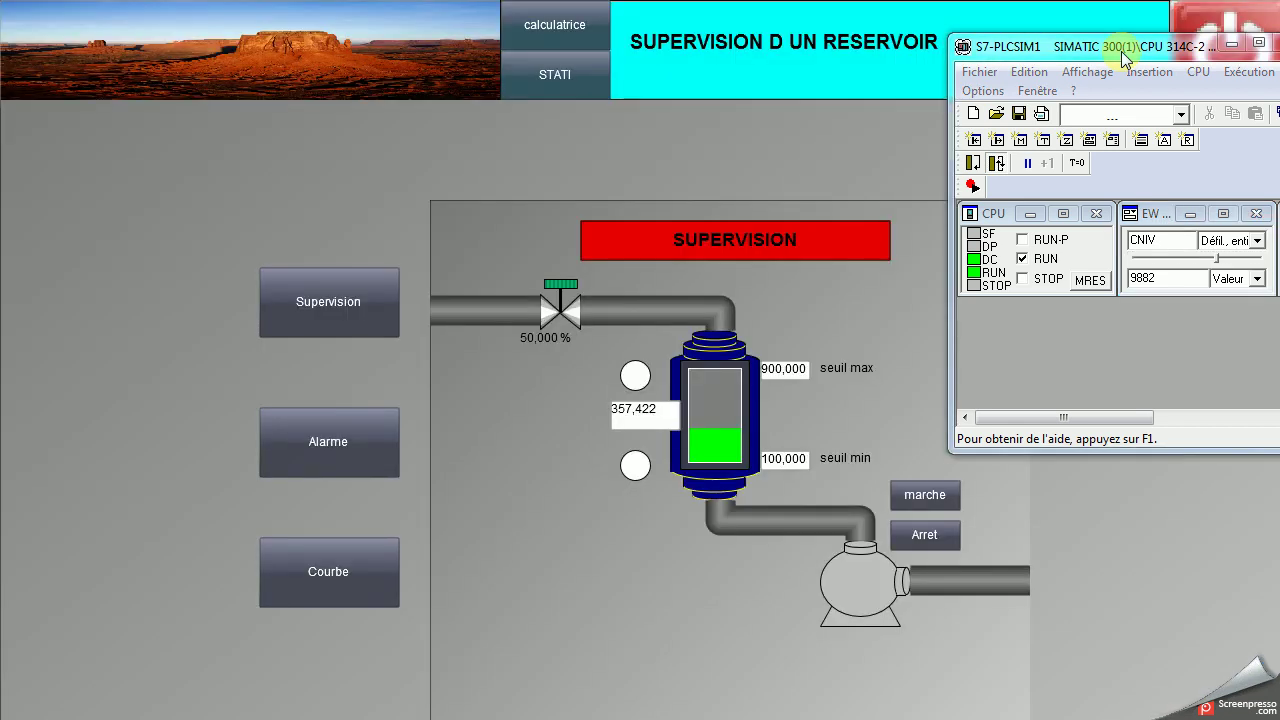
Test the Courbe view in runtime by setting CNIV to 10922 in S7-PLCSIM, and exit the runtime
left_click(337, 563)
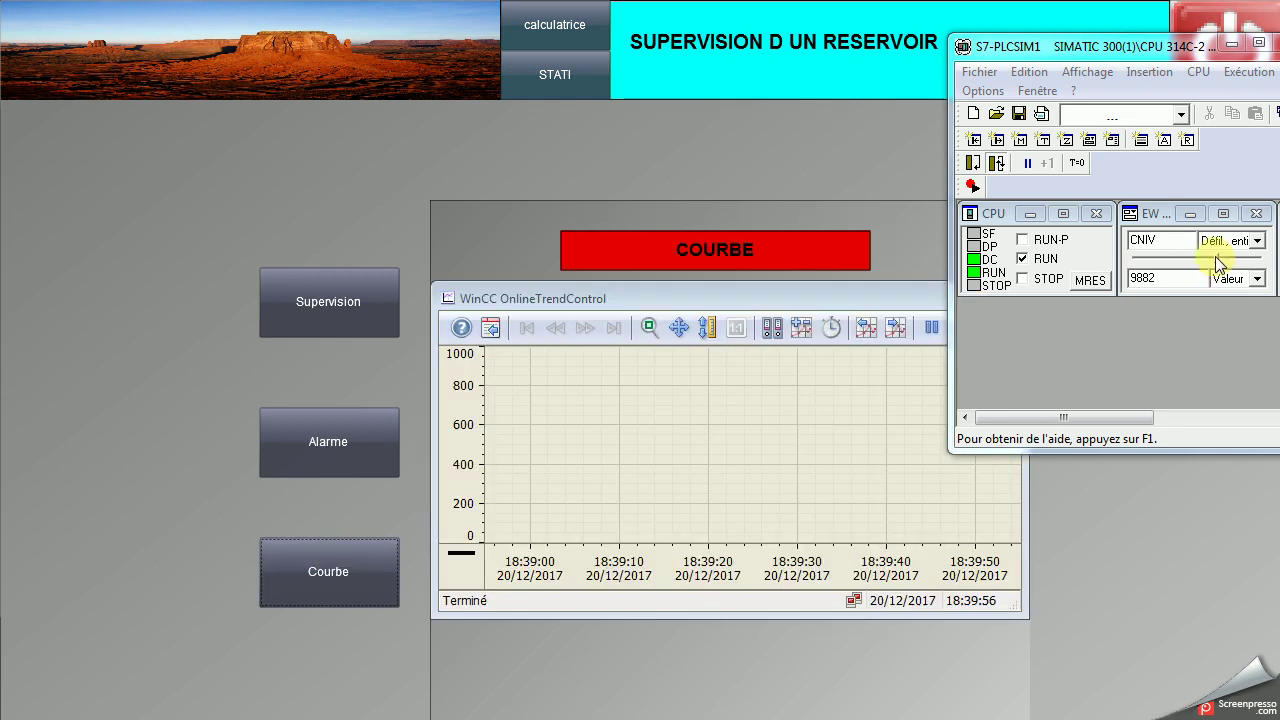
left_click_drag(1218, 262, 1224, 262)
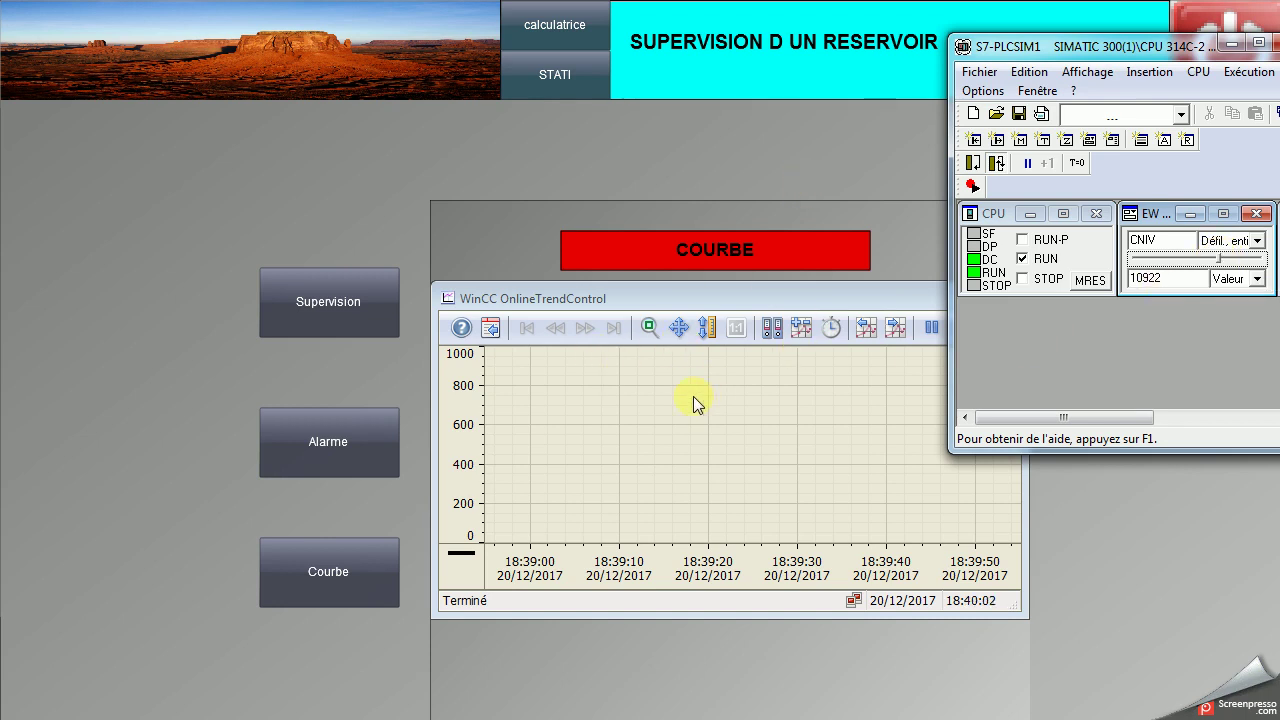
left_click(1225, 14)
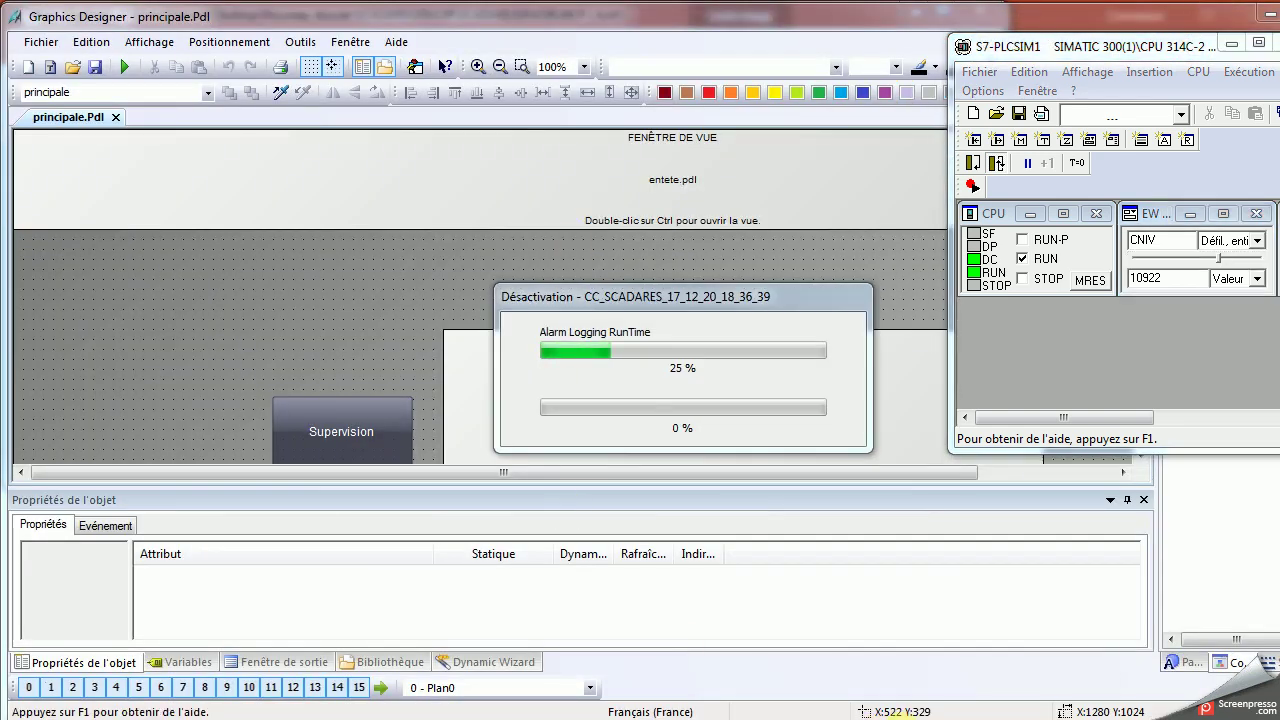
Enable Tag Logging Runtime in the startup list of the server computer's properties in WinCC Explorer, accepting the online-change notices
key("ctrl+shift+Escape")
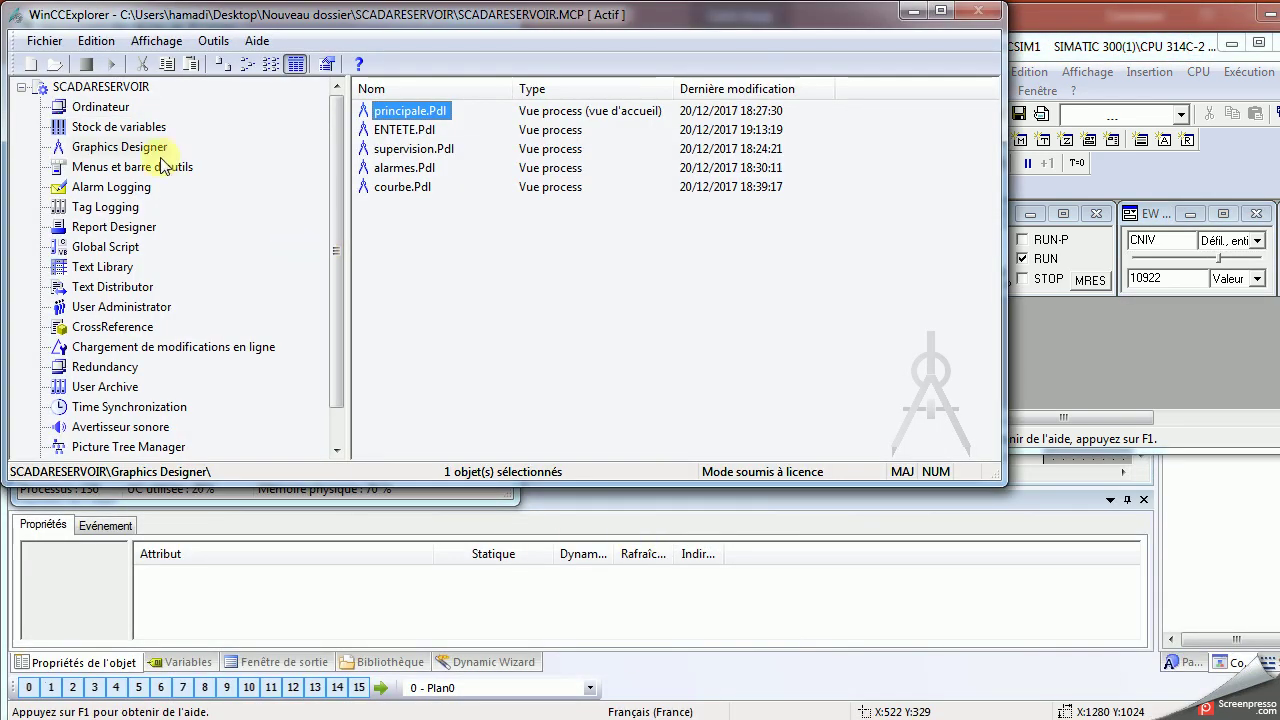
left_click(100, 106)
left_click(384, 116)
right_click(384, 116)
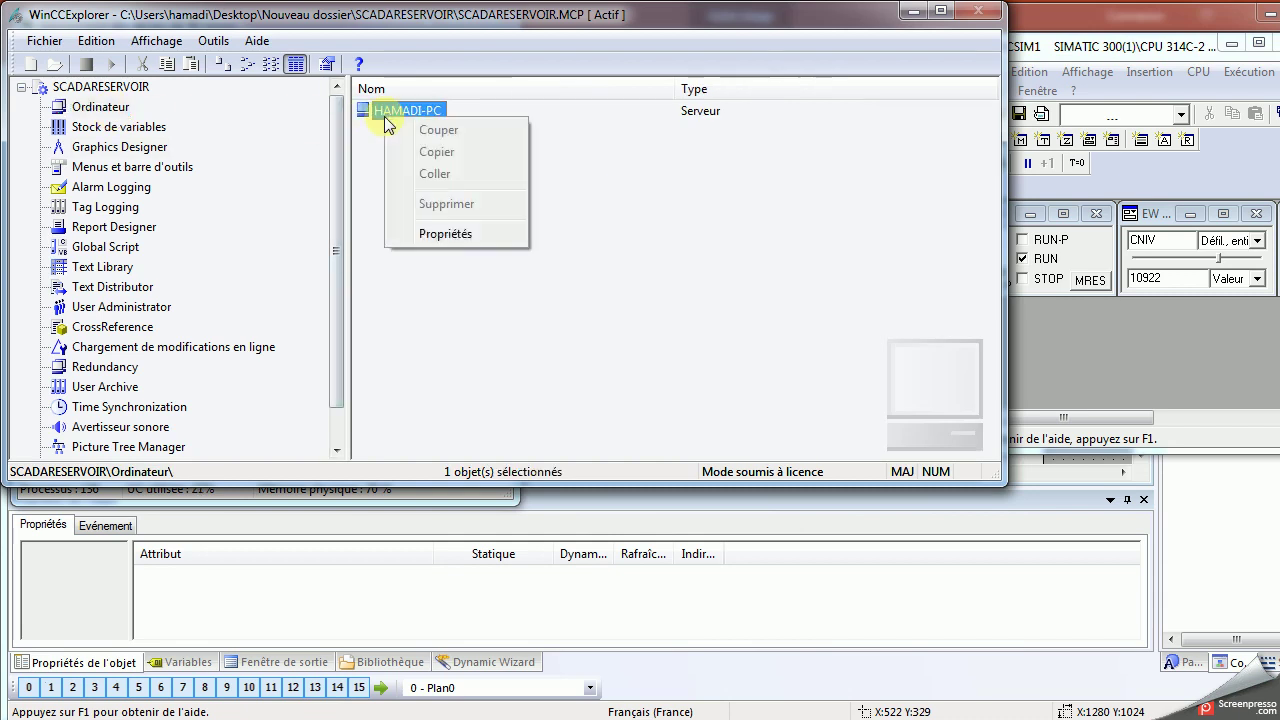
left_click(446, 234)
left_click(403, 43)
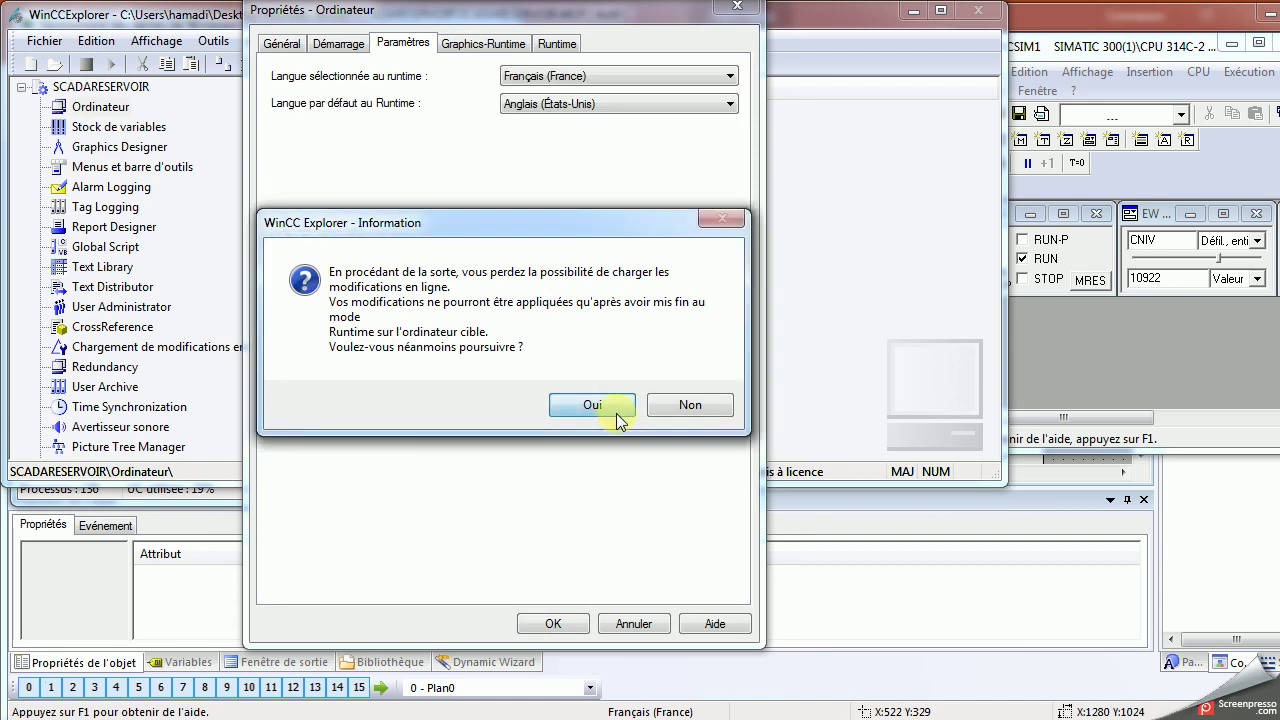
left_click(617, 420)
left_click(338, 43)
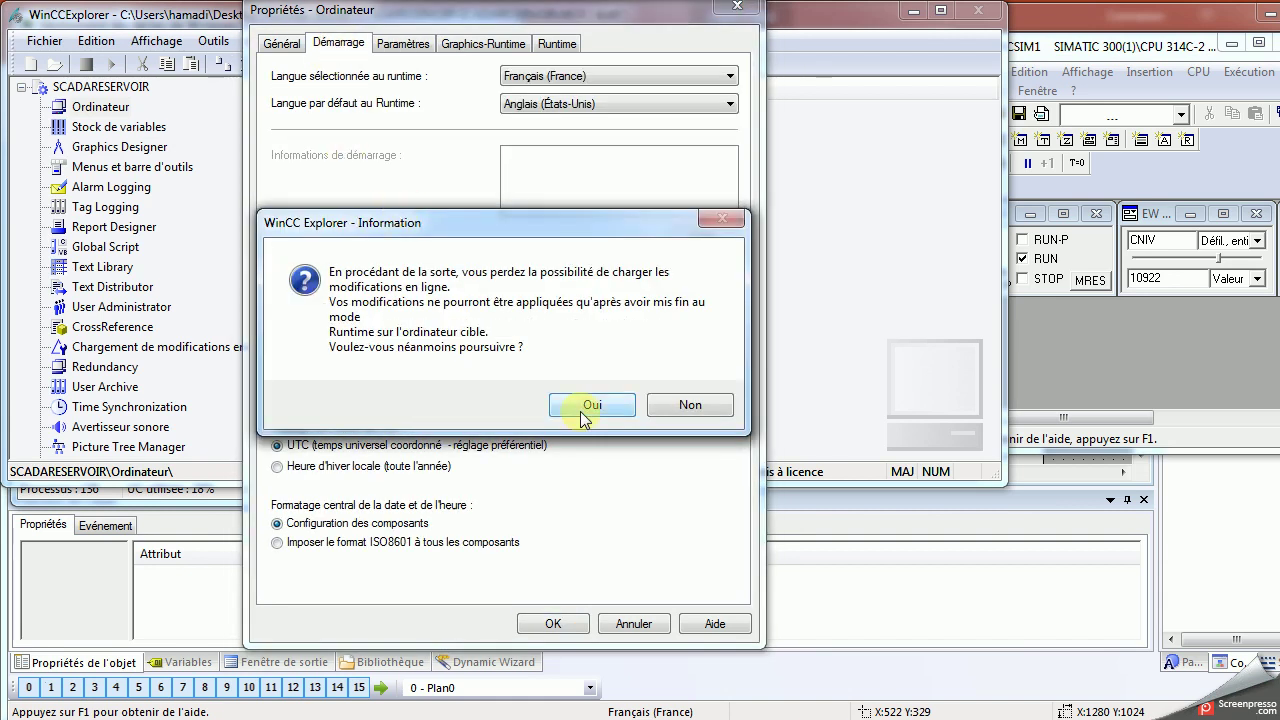
left_click(585, 412)
left_click(282, 126)
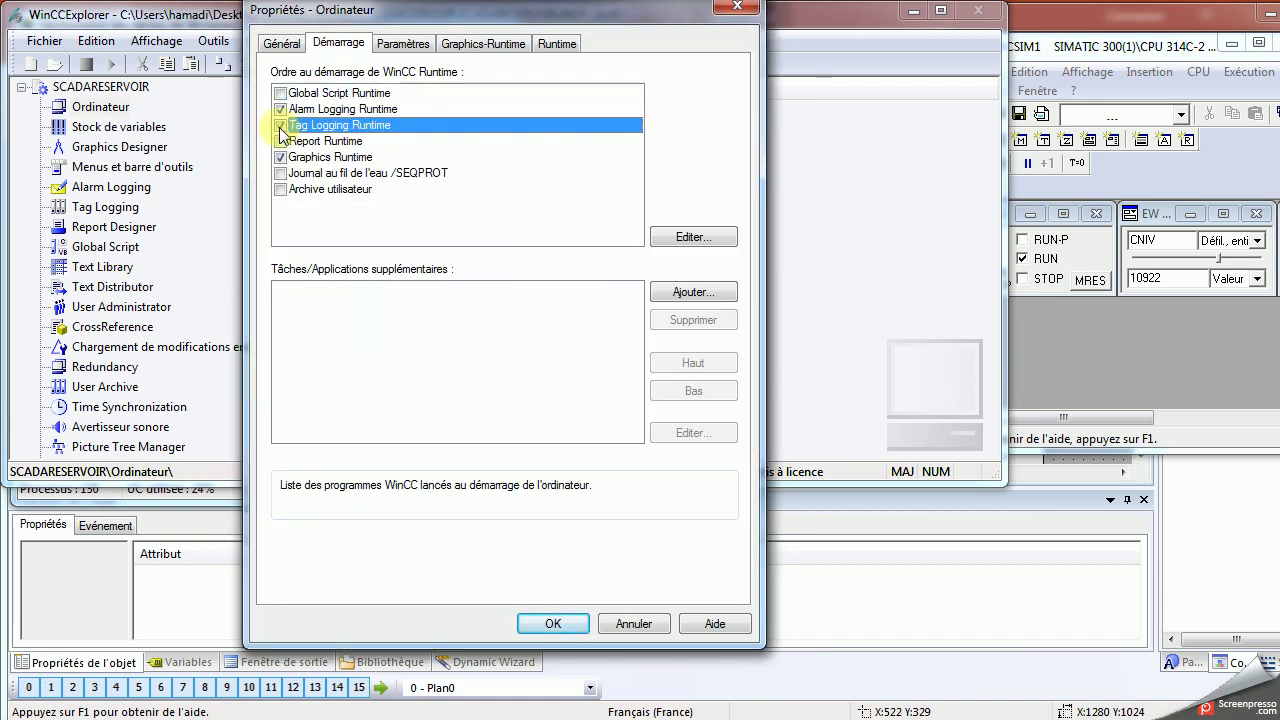
left_click(553, 623)
left_click(536, 243)
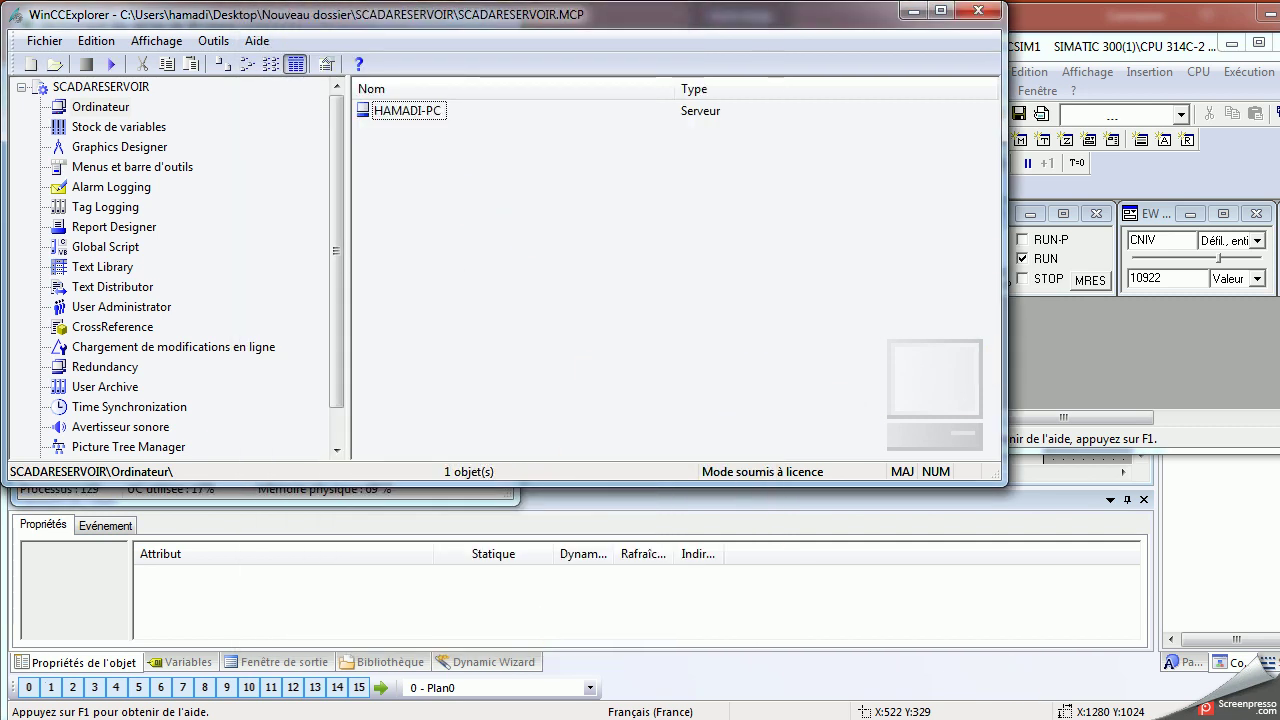
Restart the runtime from principale.Pdl in Graphics Designer and display the Courbe view
left_click(1025, 688)
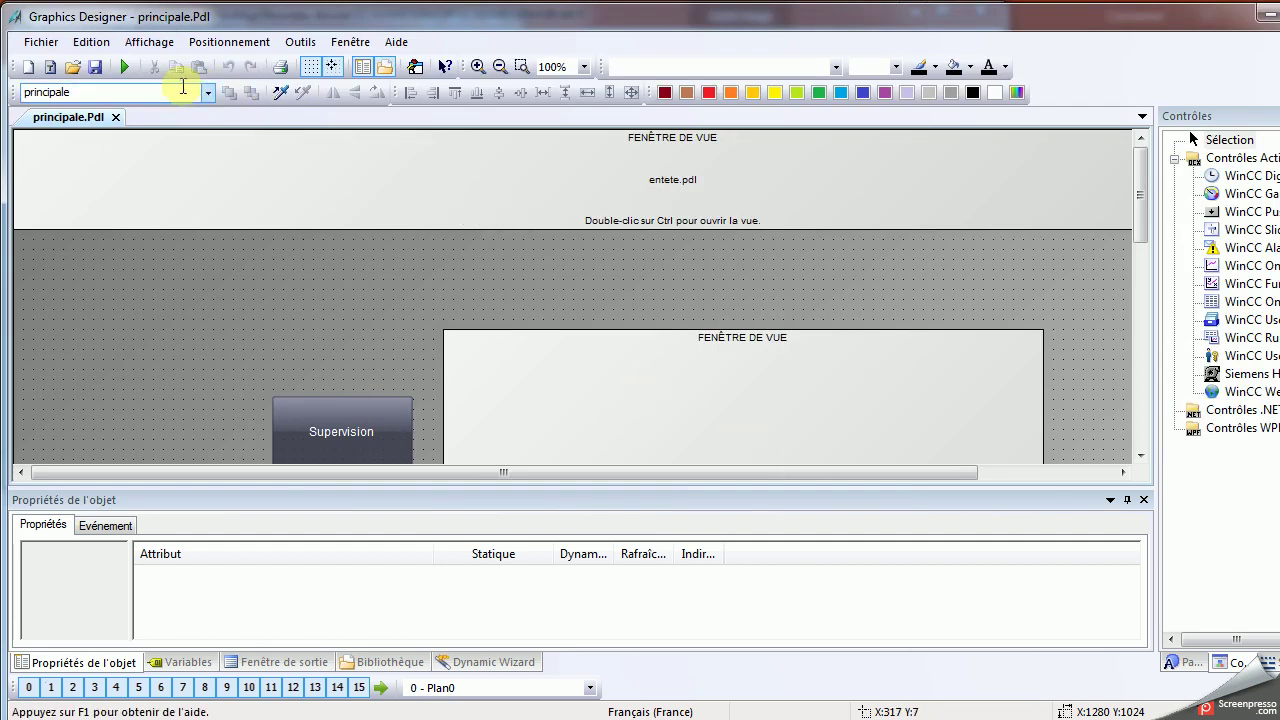
left_click(121, 66)
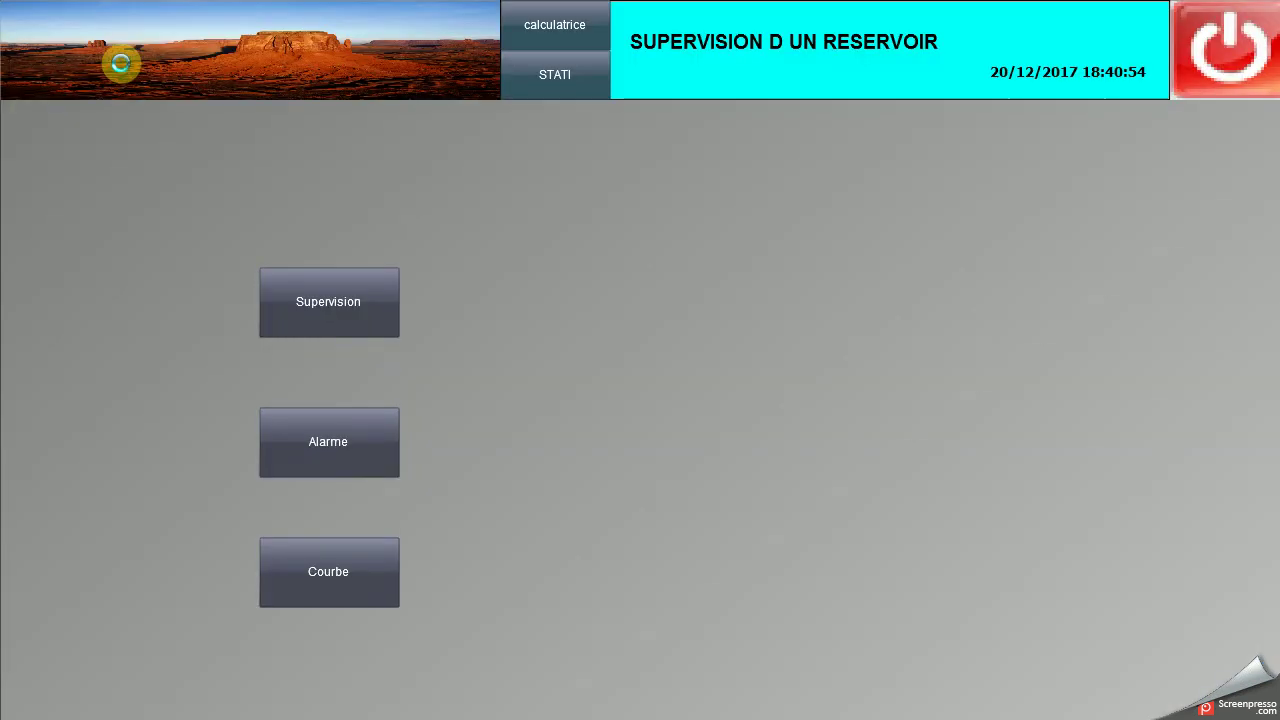
left_click(320, 566)
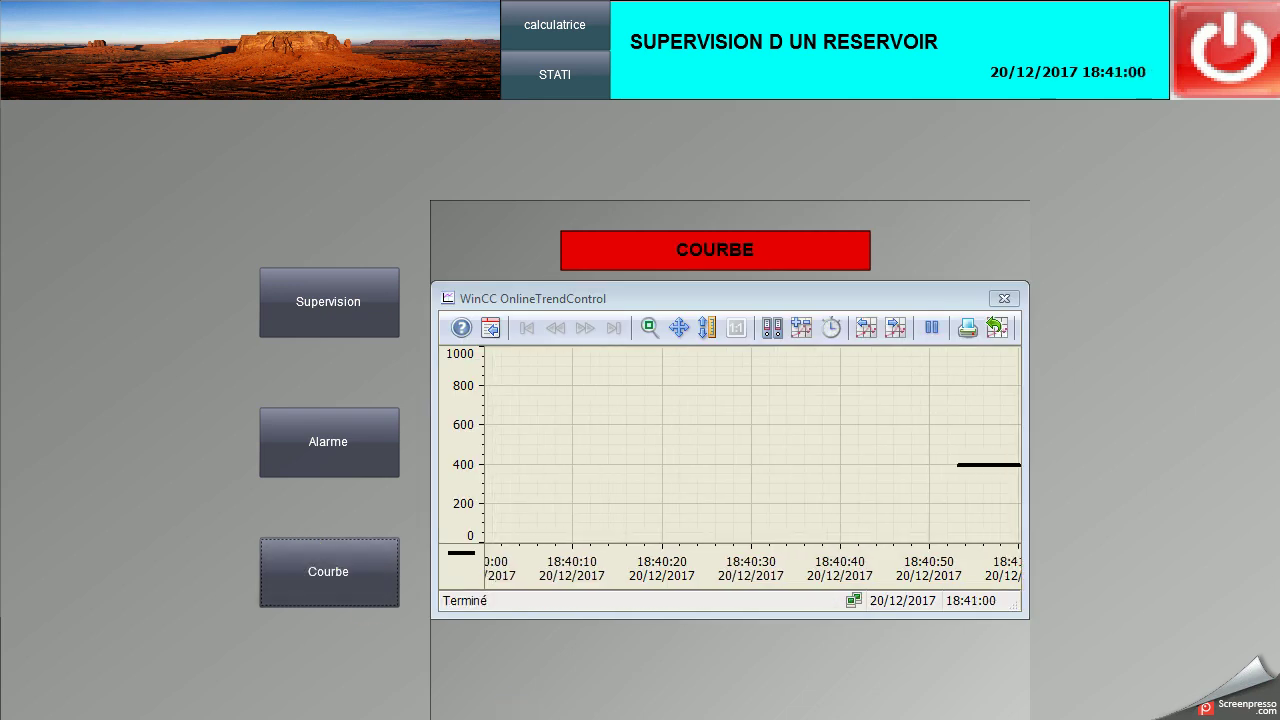
Bring S7-PLCSIM over the runtime, move its window clear of the trend, and raise CNIV to 14563 and 23925
key("super")
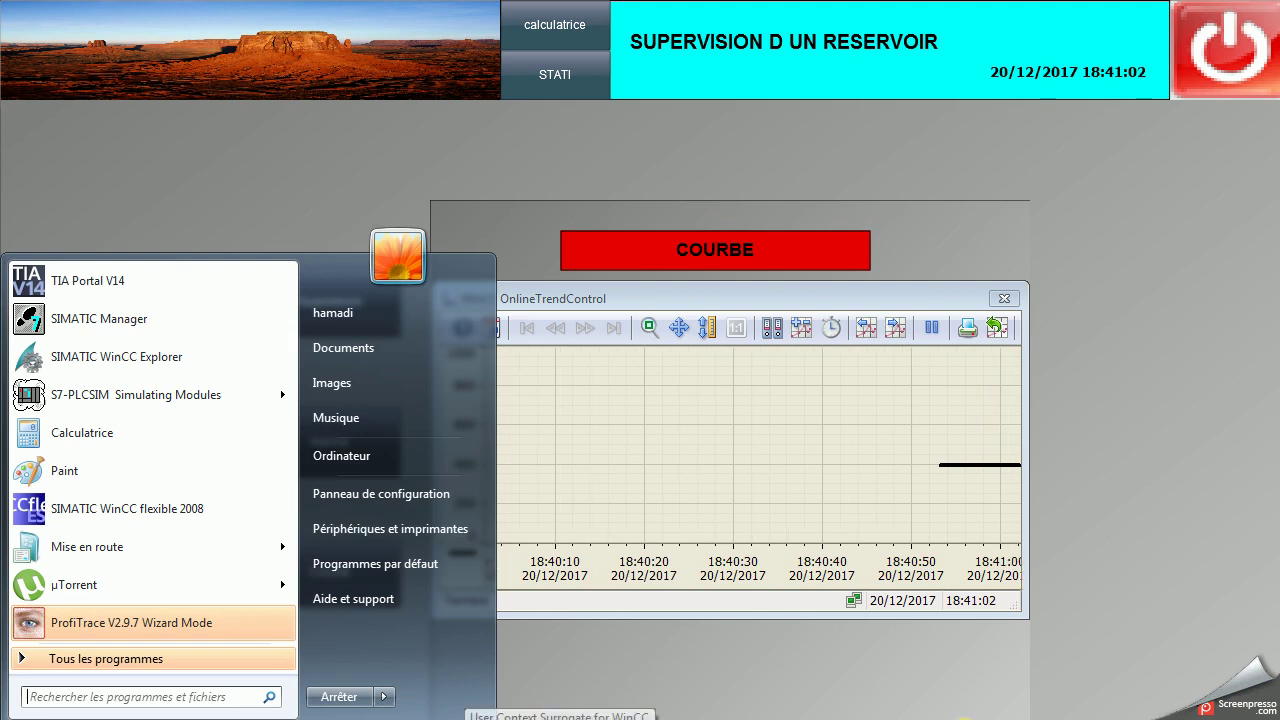
key("alt+Tab")
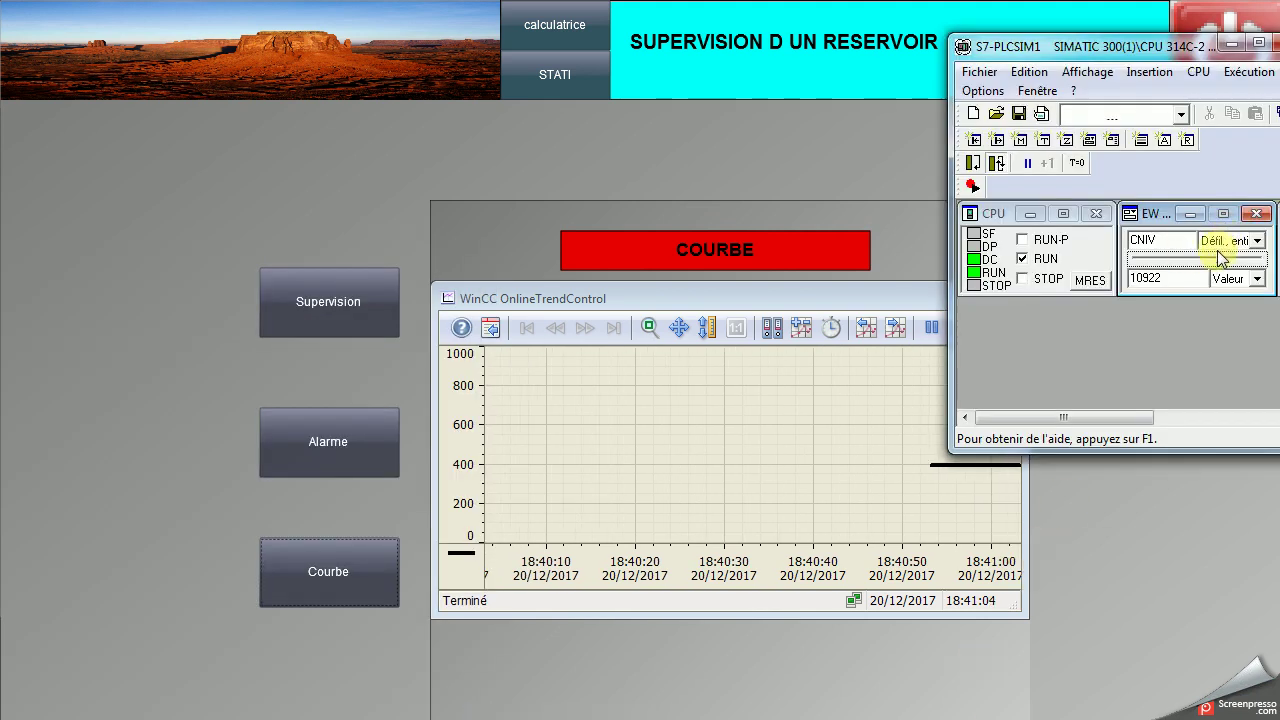
left_click_drag(1228, 260, 1230, 260)
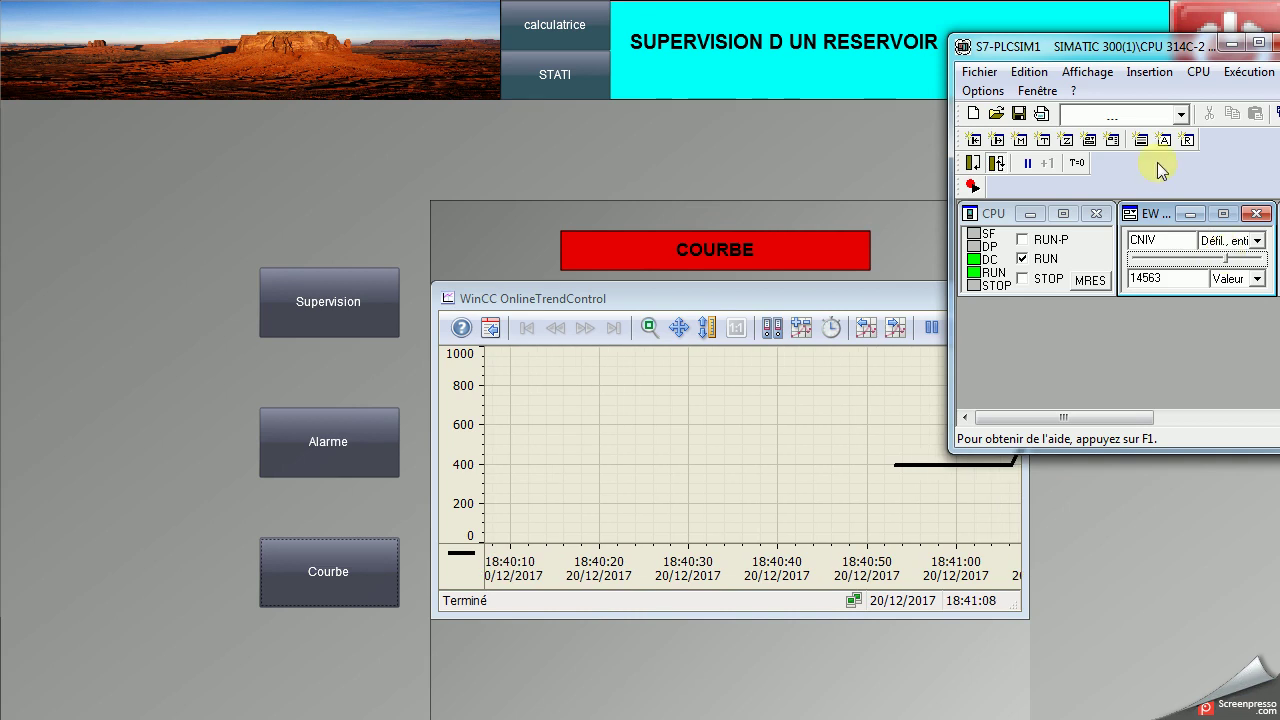
left_click_drag(1108, 44, 1159, 52)
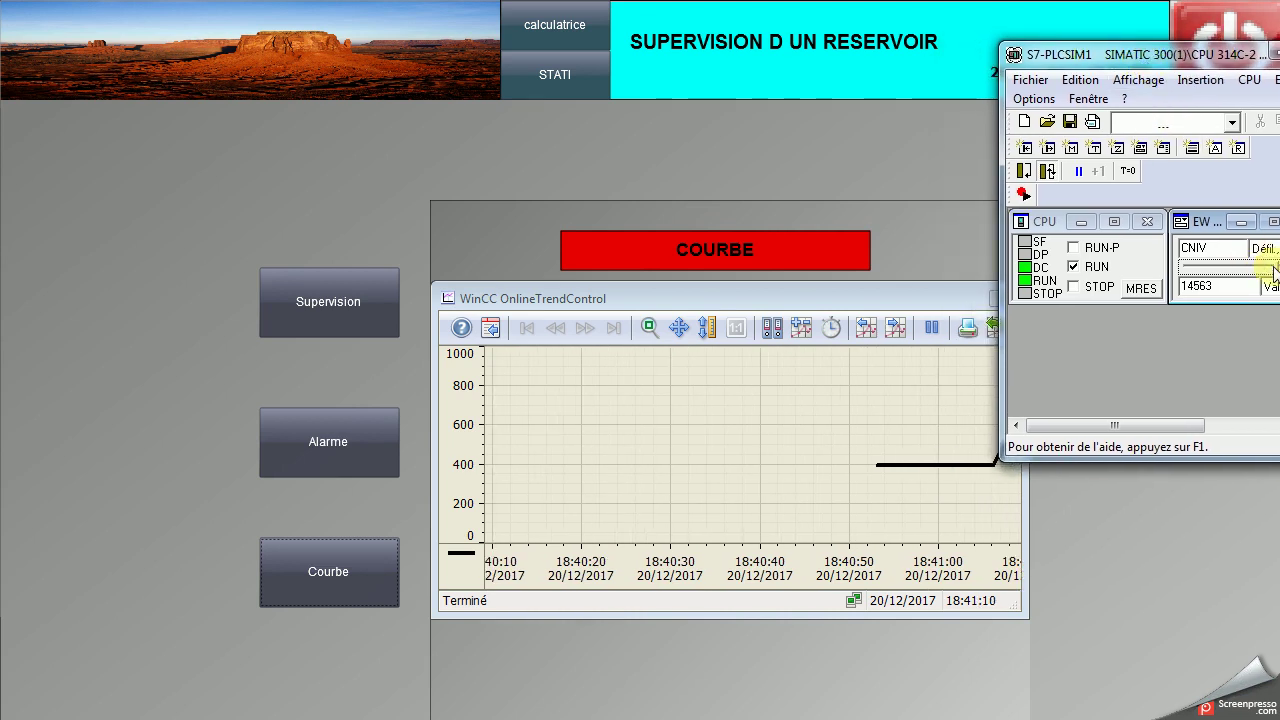
left_click_drag(1268, 265, 1276, 265)
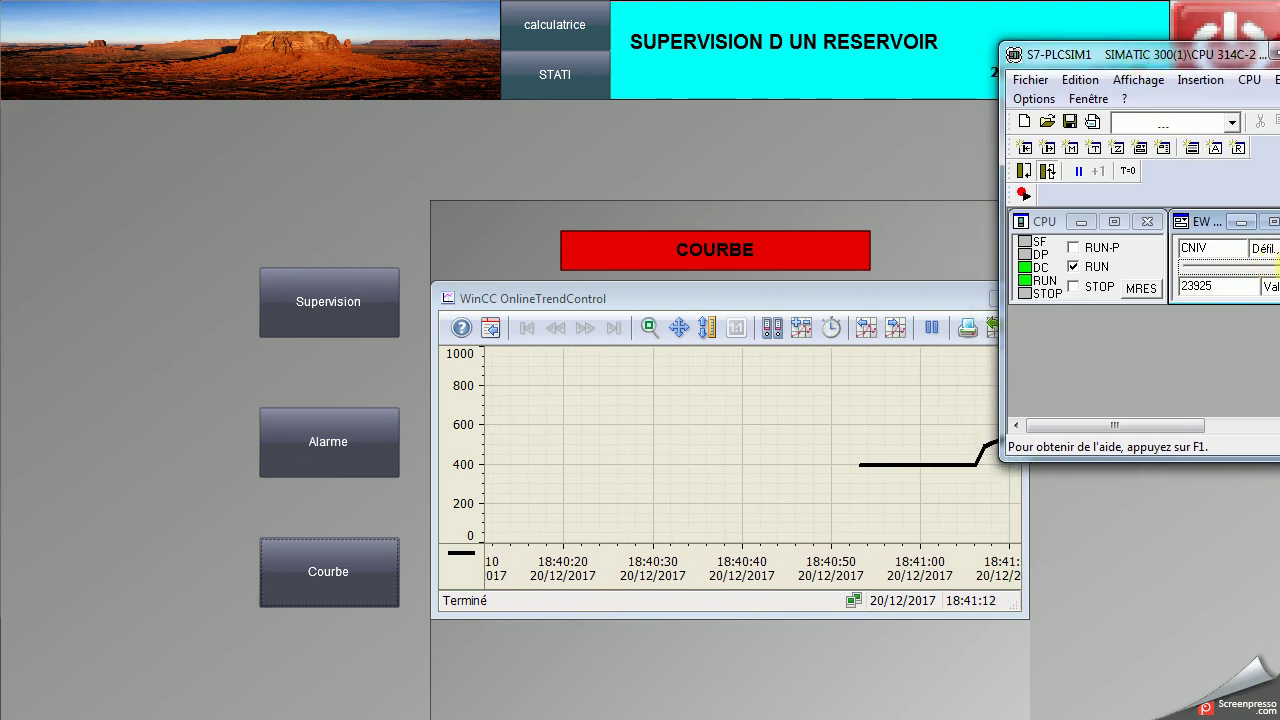
Move the S7-PLCSIM window clear of the trend, and set CNIV to 520 and 5201 to test the curve's thresholds
left_click_drag(1118, 53, 1135, 40)
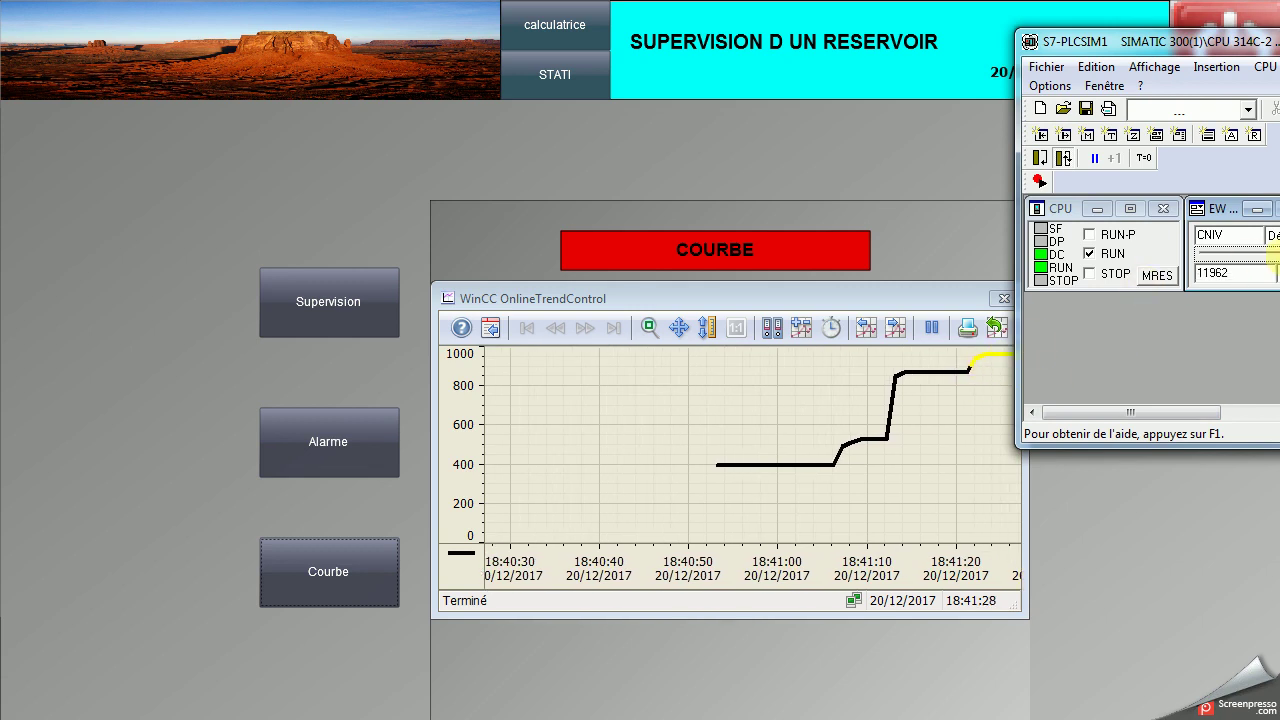
left_click_drag(1276, 262, 1269, 264)
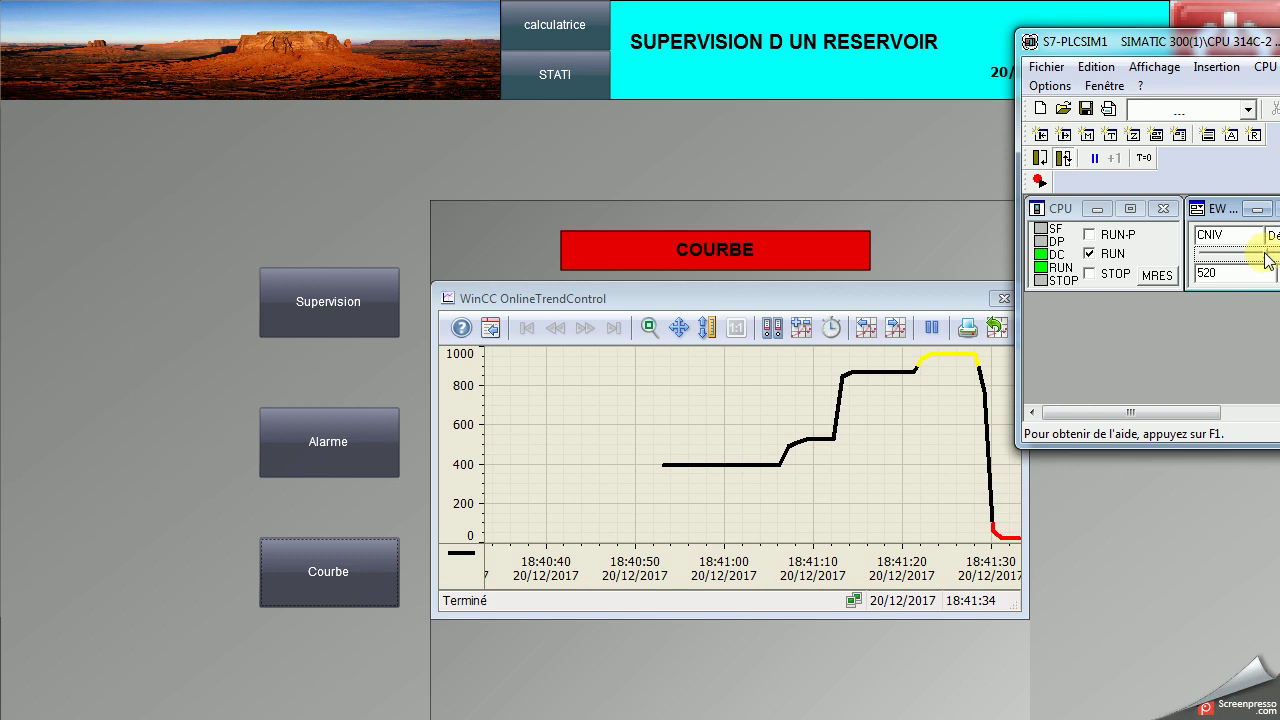
left_click_drag(1268, 260, 1276, 258)
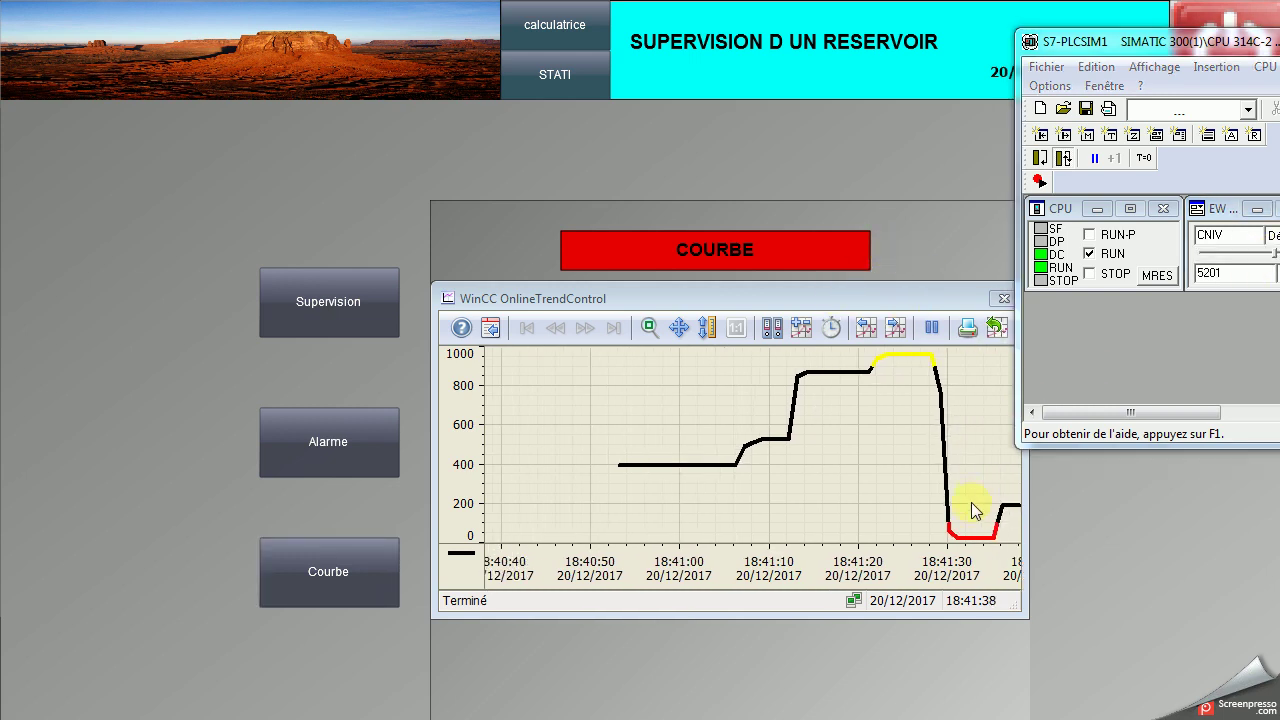
Zoom in on the curve's rising section between about 400 and 900, and resume the live trend
left_click(930, 612)
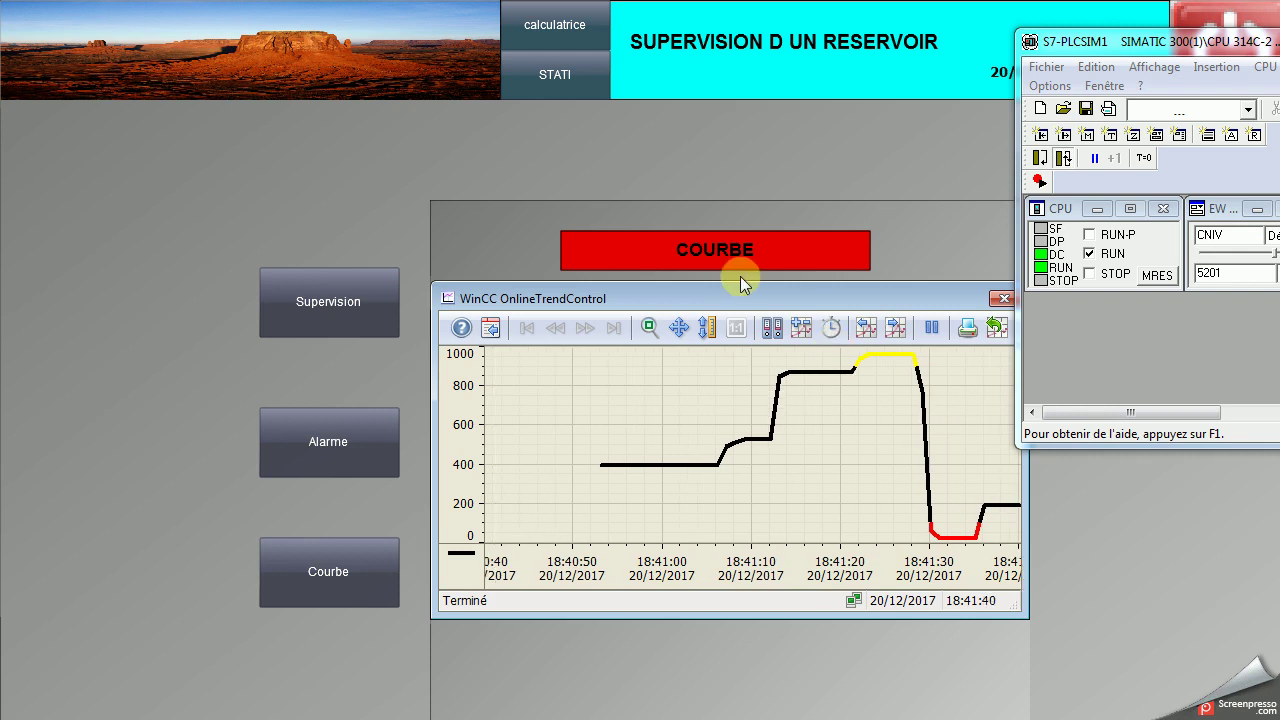
left_click(651, 338)
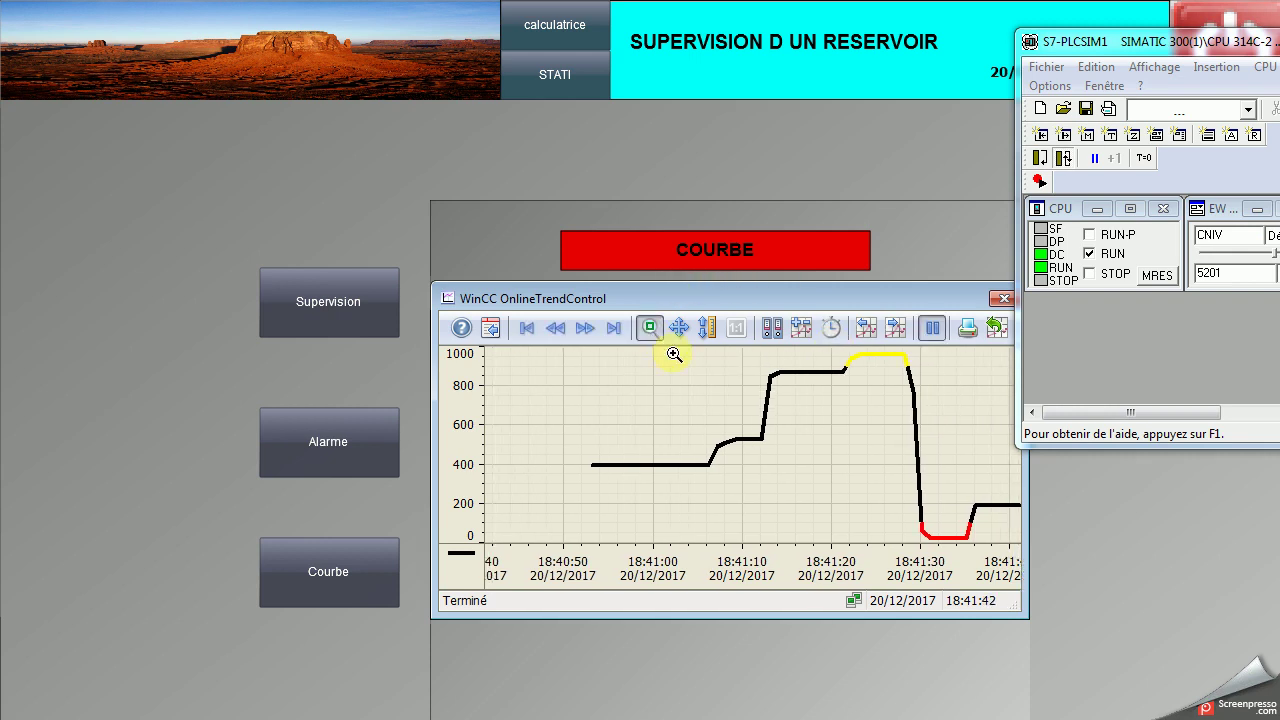
left_click_drag(722, 365, 852, 466)
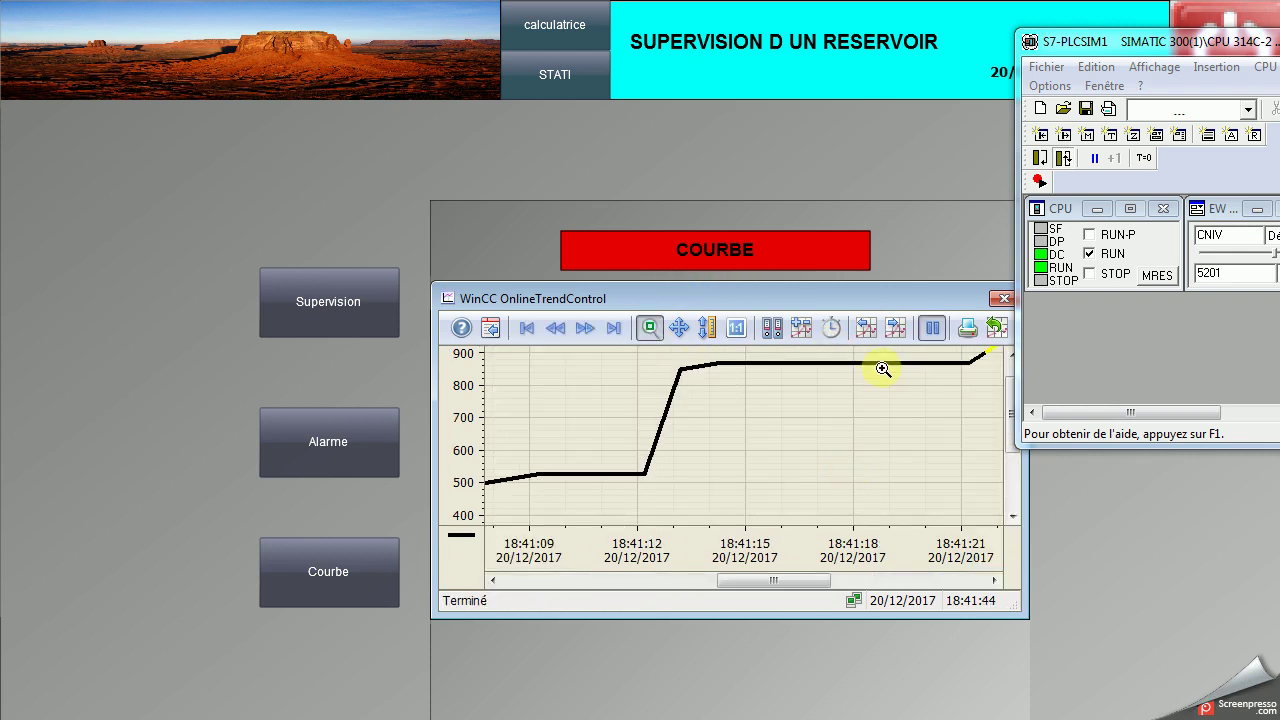
left_click(928, 330)
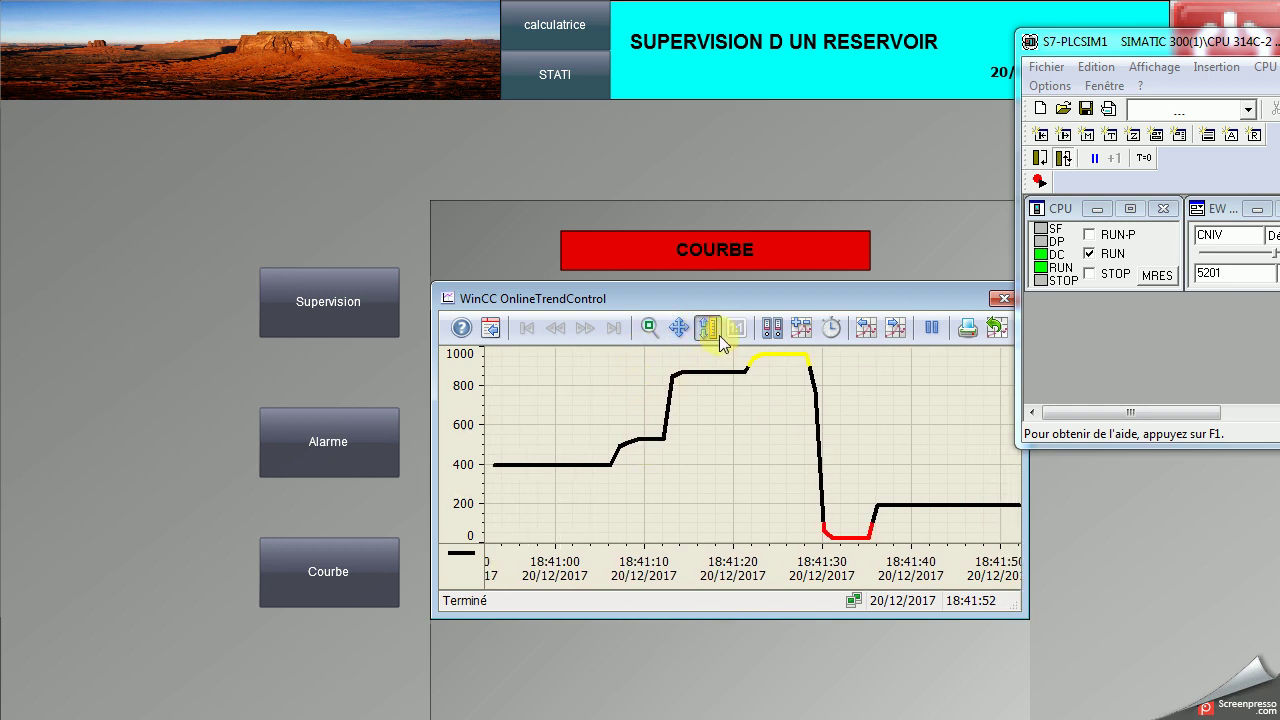
Adjust the trend's value axis with the axis zoom, and shift the displayed curve with the trend-area move function
left_click_drag(466, 428, 460, 322)
left_click_drag(471, 422, 471, 491)
mouse_move(458, 372)
left_mouse_down()
mouse_move(460, 398)
mouse_move(459, 375)
left_mouse_up()
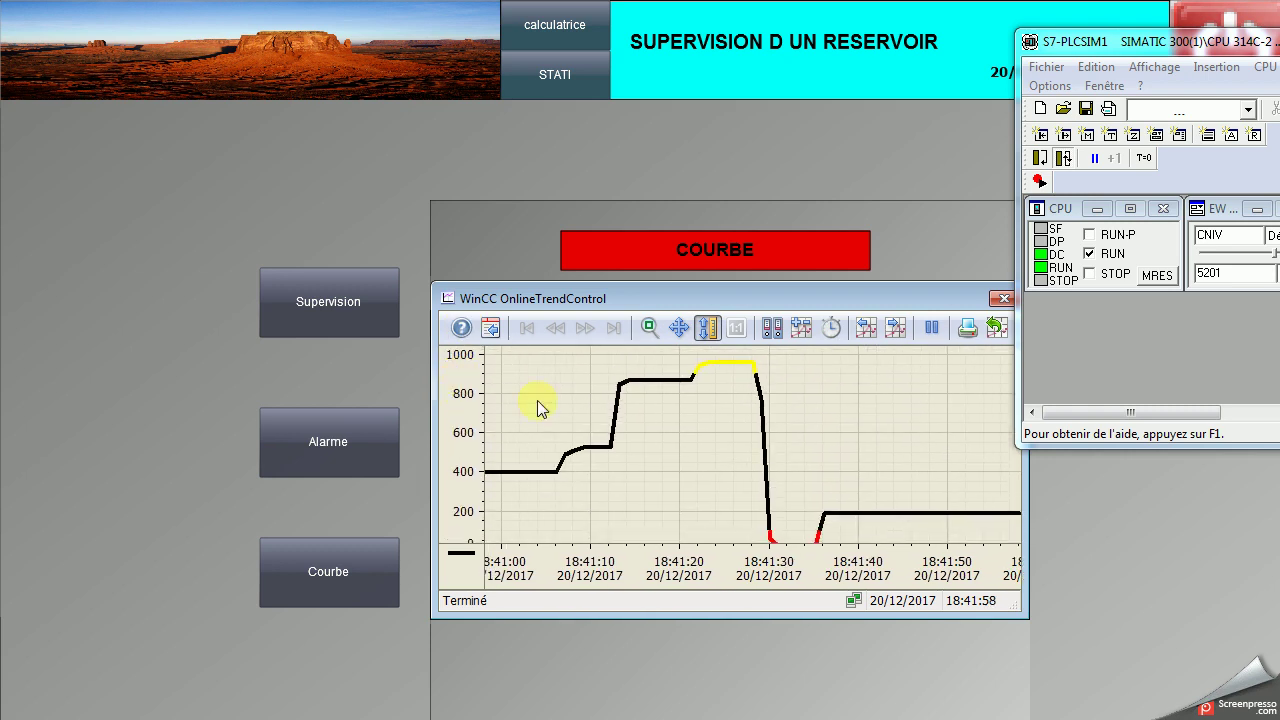
left_click(681, 335)
left_click_drag(672, 363, 640, 393)
left_click_drag(906, 388, 866, 380)
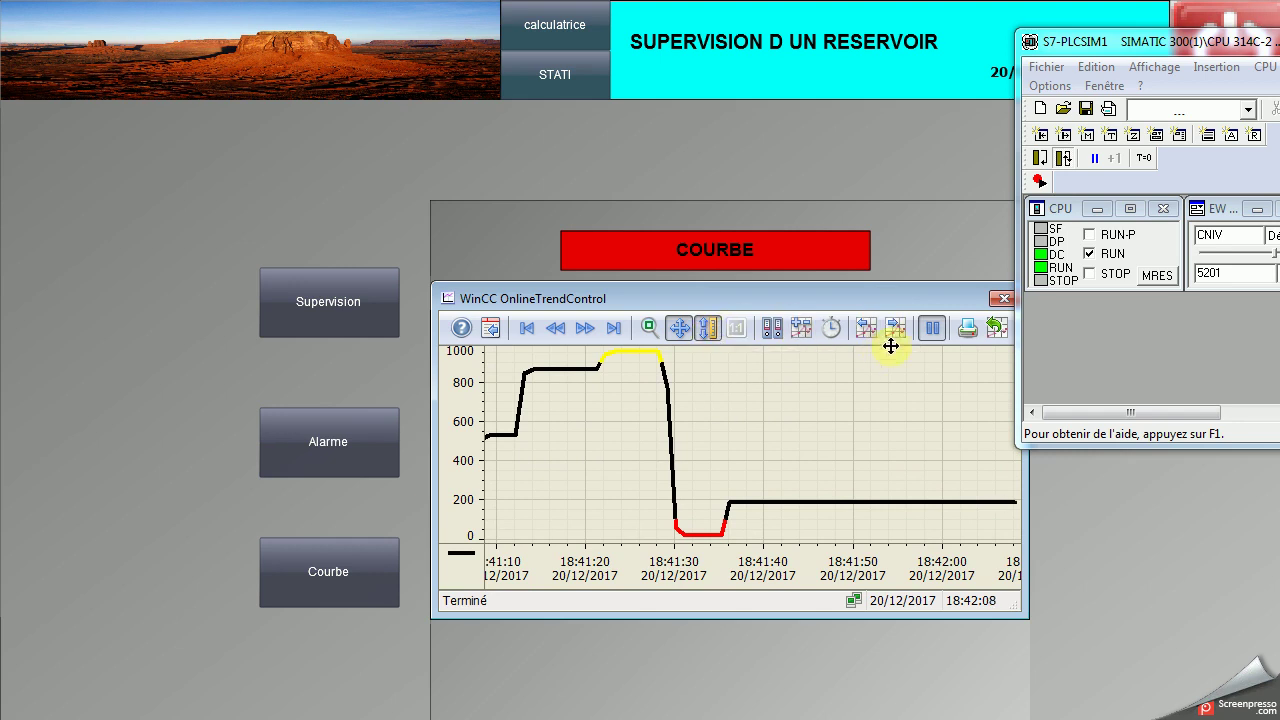
Open the data export settings of the trend control
left_click(995, 330)
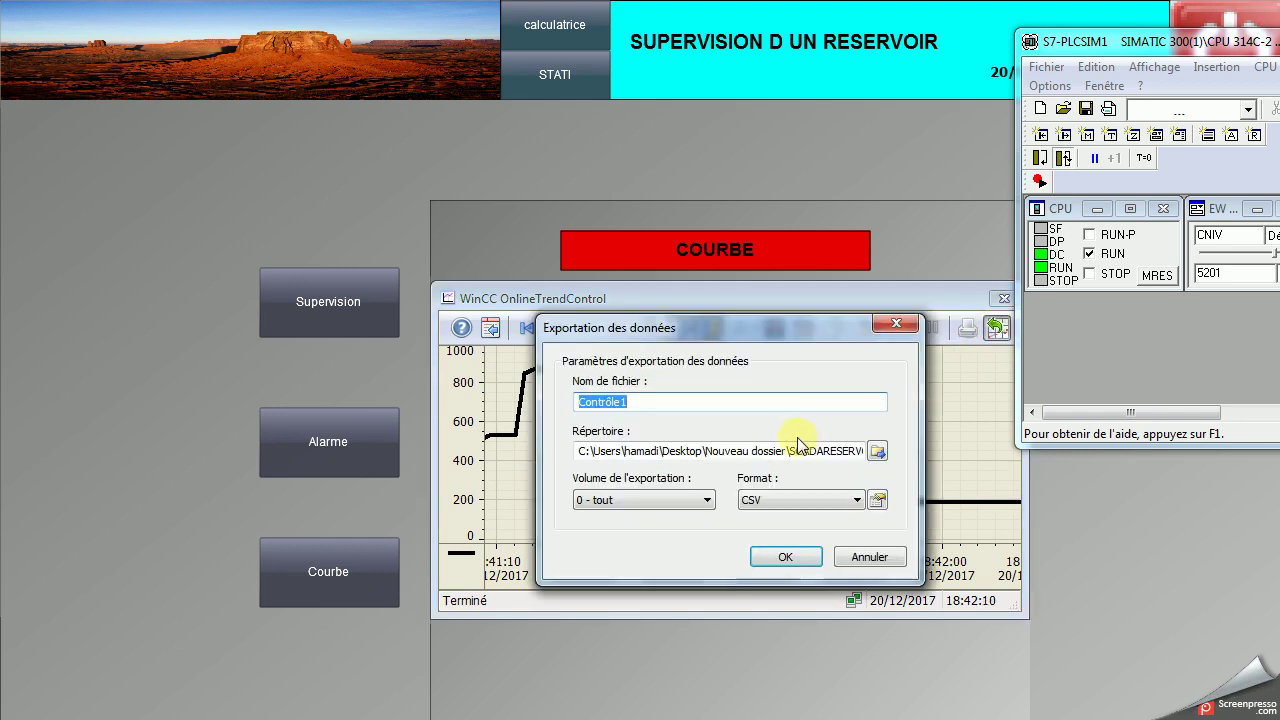